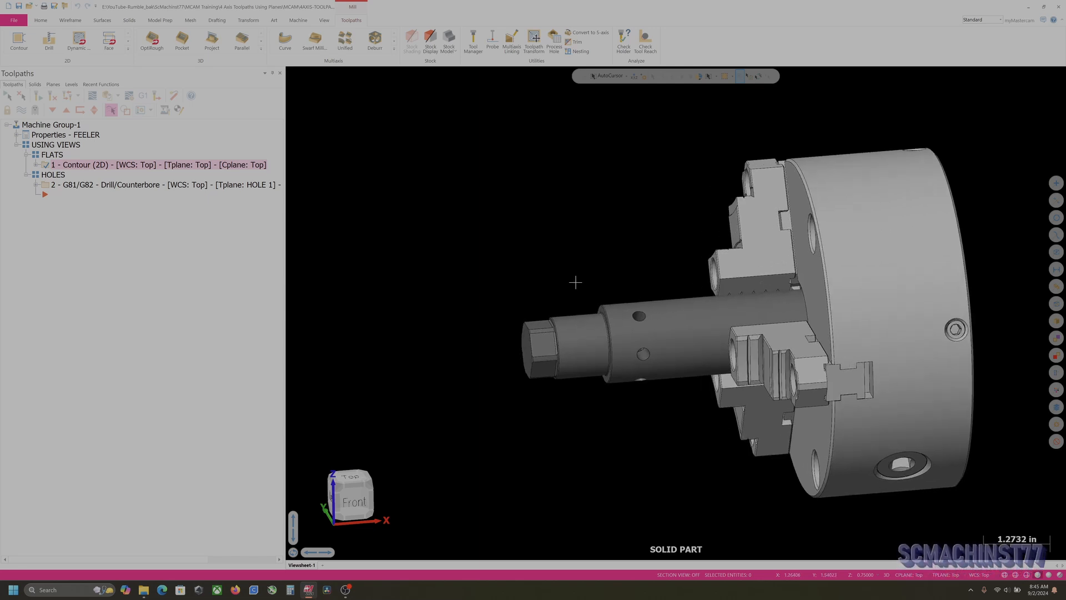
scroll(577, 287, "down", 2)
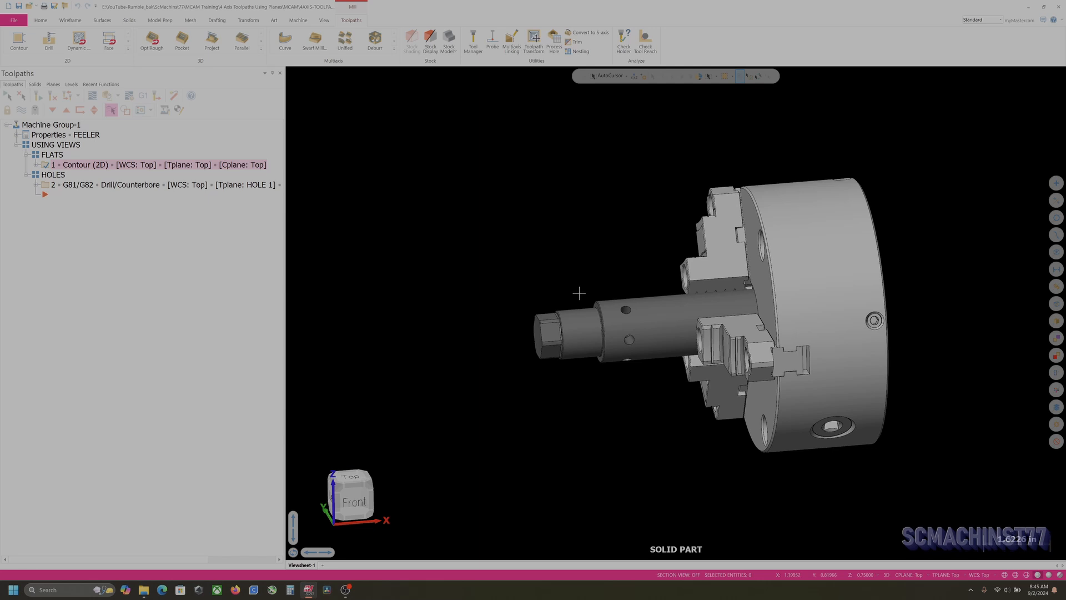
scroll(556, 305, "up", 2)
scroll(556, 305, "up", 1)
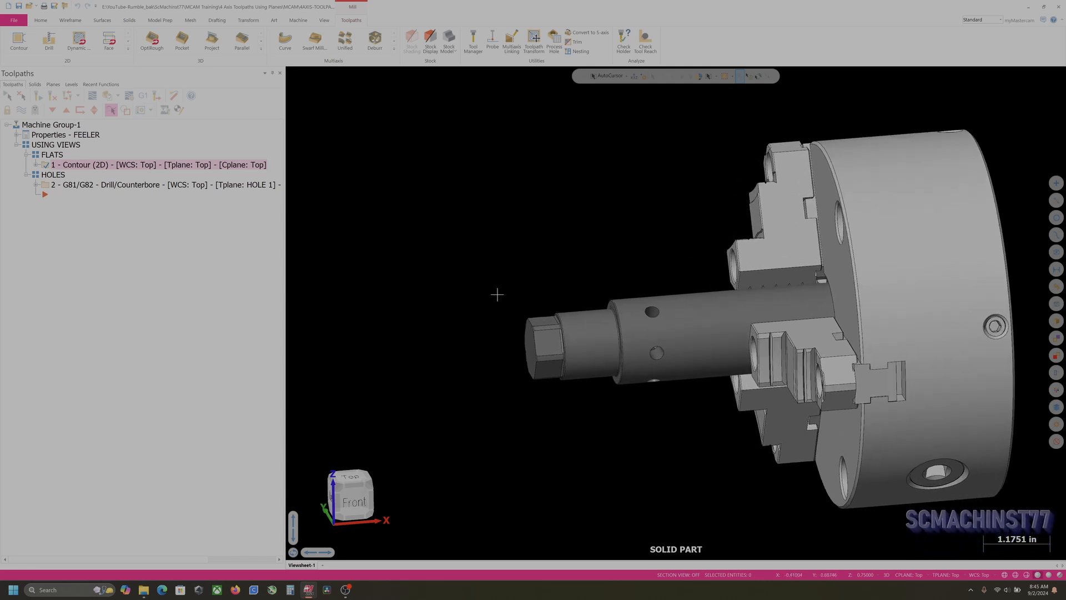
scroll(502, 306, "down", 3)
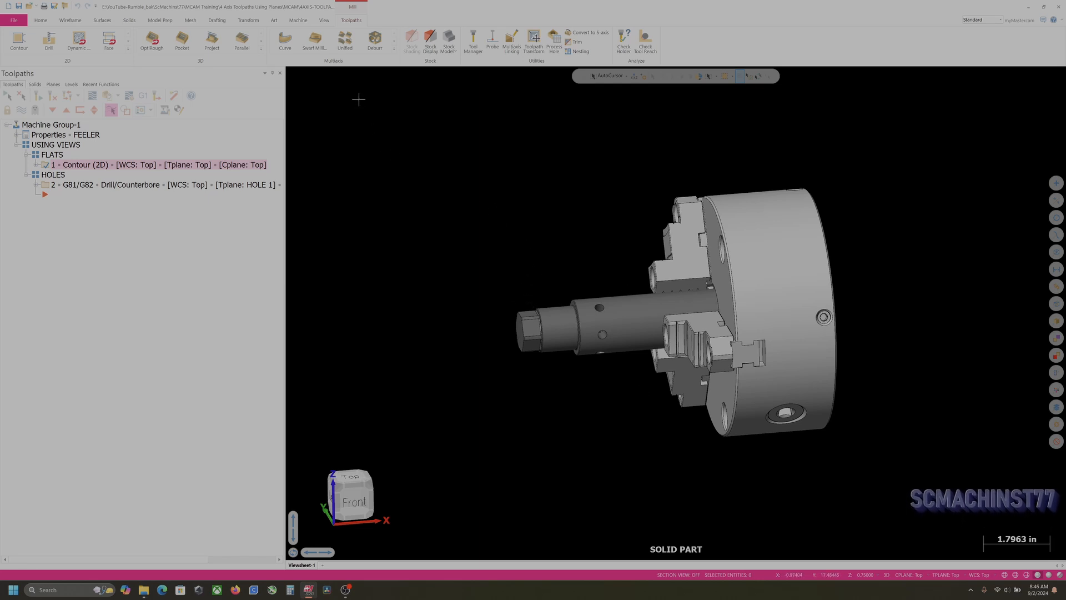
Turn on the display of the coordinate axes and gnomons around the part's origin
left_click(324, 23)
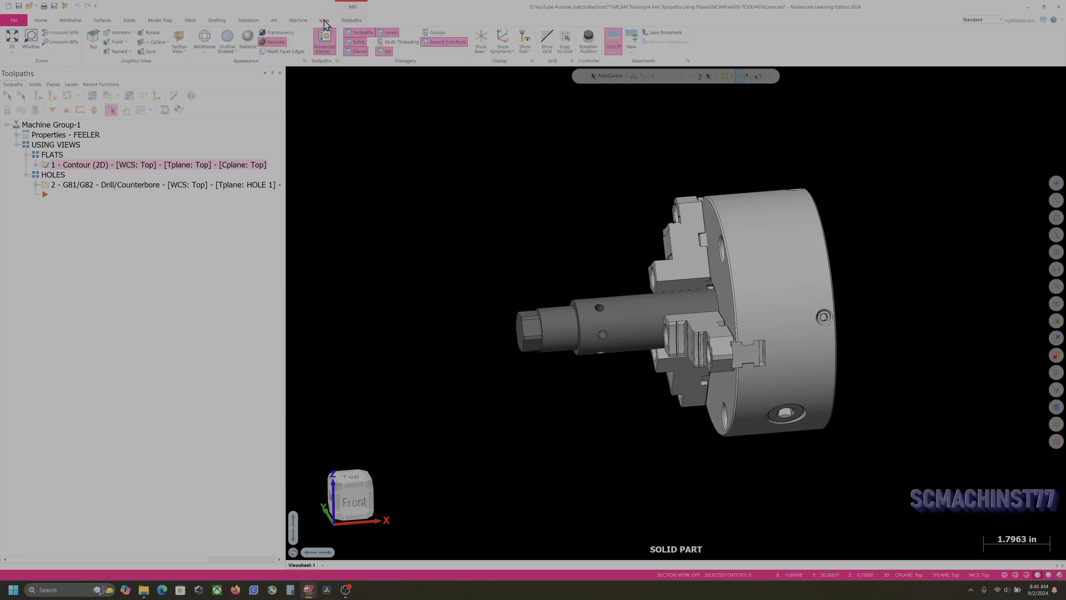
left_click(506, 43)
left_click(481, 39)
mouse_move(517, 227)
middle_mouse_down()
mouse_move(579, 255)
mouse_move(600, 252)
mouse_move(561, 231)
mouse_move(471, 211)
mouse_move(503, 230)
middle_mouse_up()
scroll(501, 310, "up", 3)
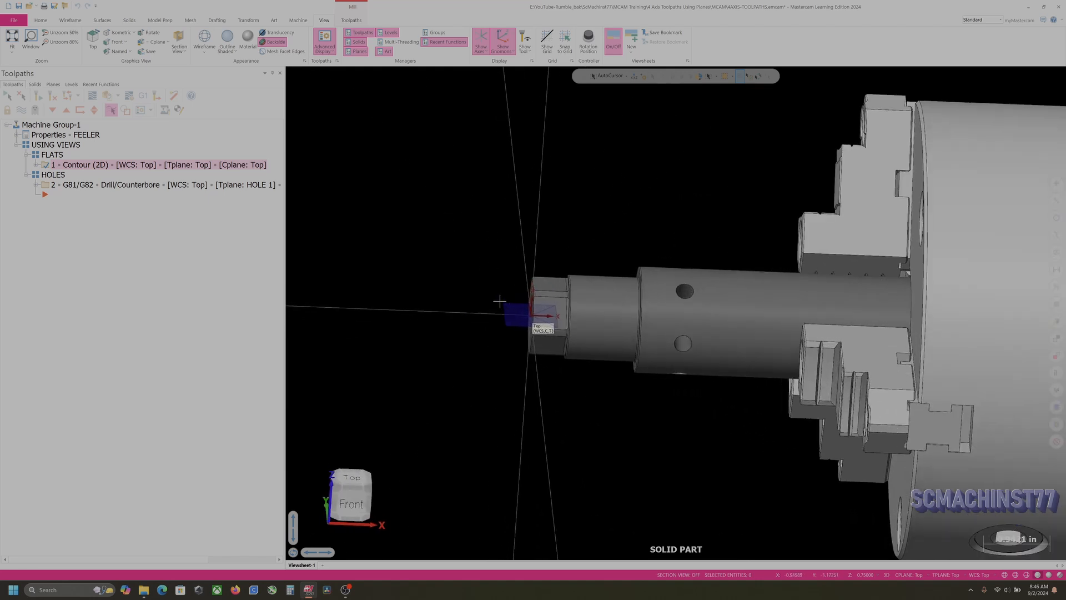
Make the STOCK level the active visible level, hide the SOLID PART level, and inspect the stock held in the chuck
left_click(71, 84)
left_click(56, 161)
left_click(15, 160)
left_click(42, 149)
middle_click_drag(505, 220, 530, 238)
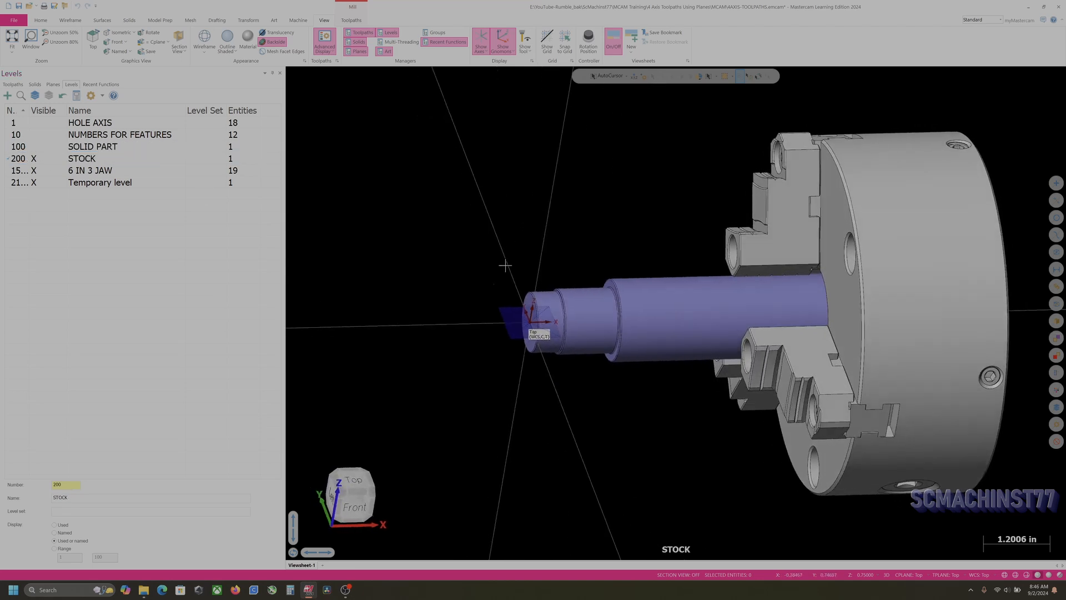
scroll(484, 307, "up", 2)
scroll(444, 300, "down", 2)
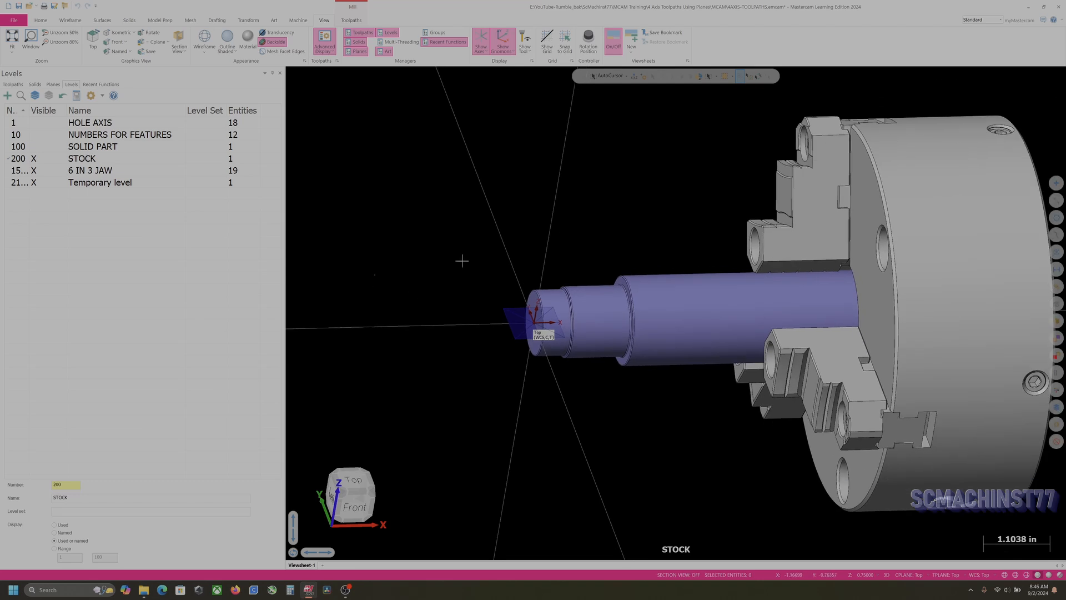
scroll(453, 250, "down", 1)
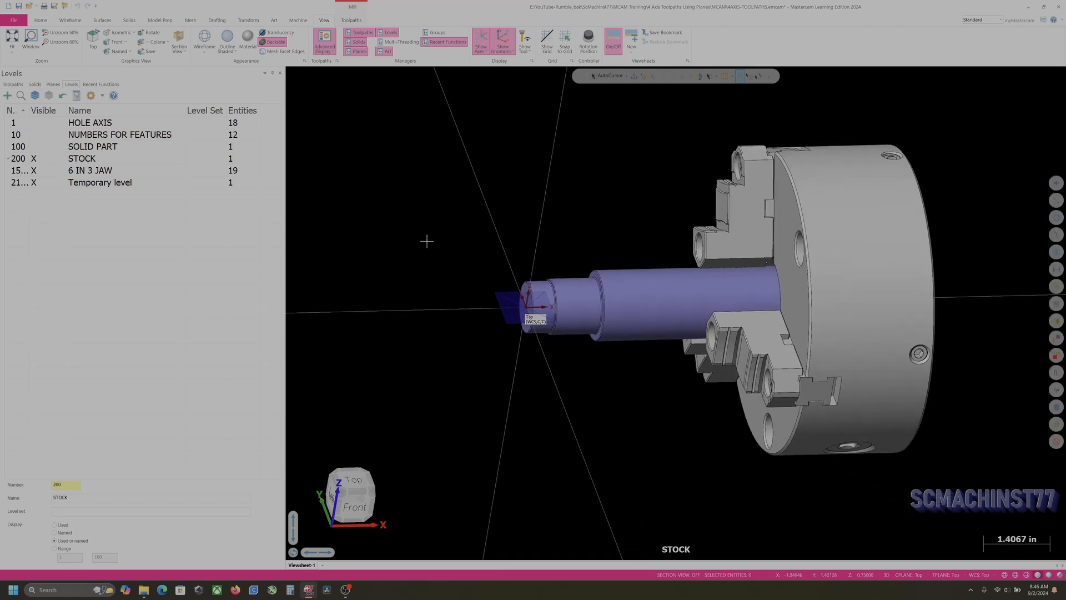
middle_click_drag(520, 227, 488, 217)
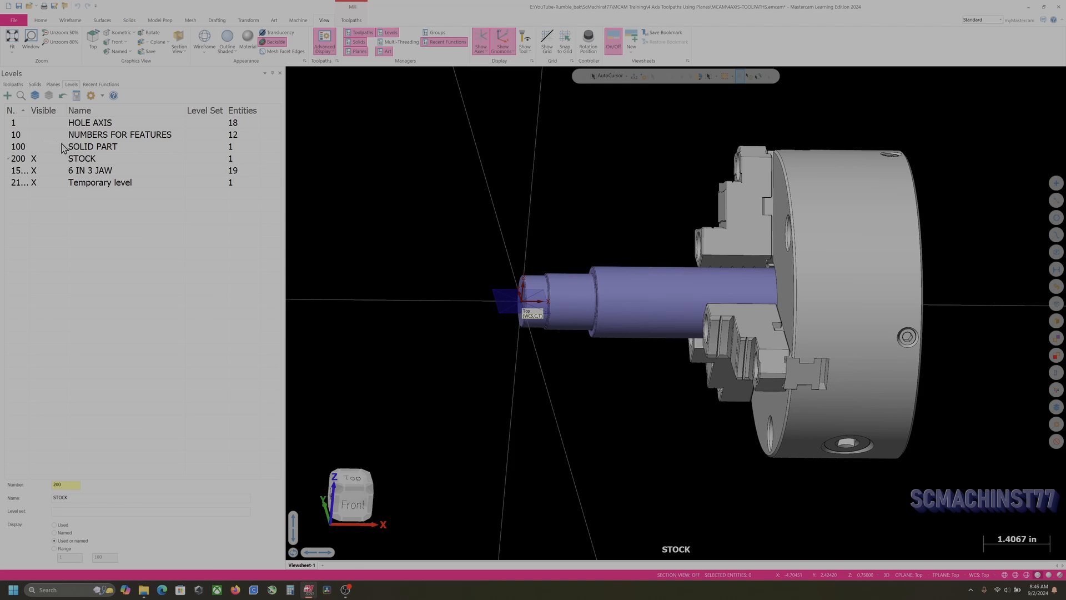
Make the SOLID PART level active and visible, hide the STOCK level, and inspect the hex end of the part
left_click(20, 148)
left_click(55, 161)
middle_click_drag(522, 257, 601, 275)
scroll(594, 333, "up", 3)
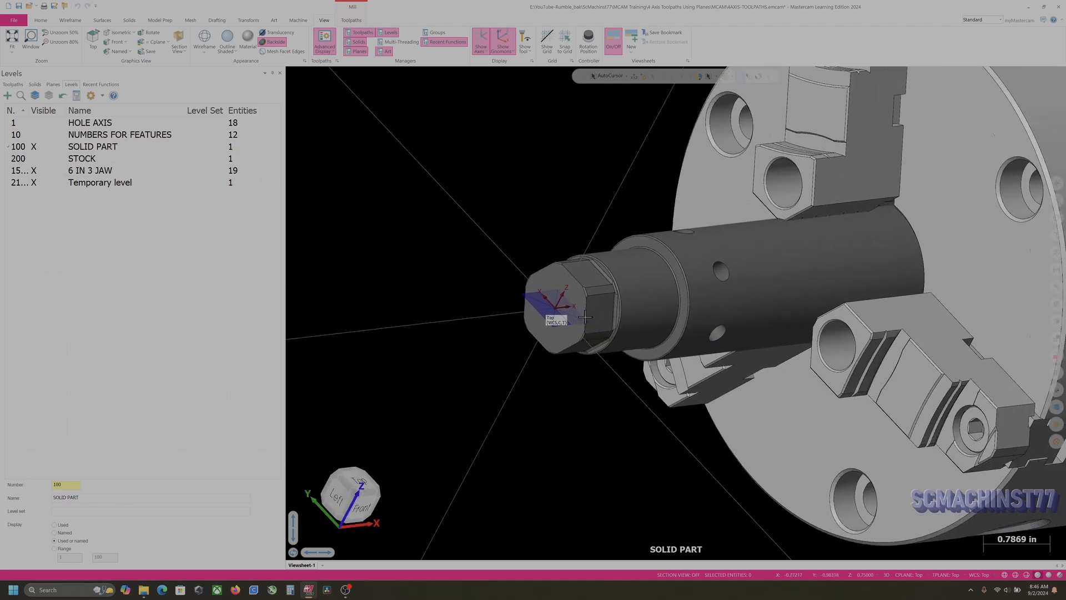
middle_click_drag(586, 314, 524, 278)
scroll(504, 289, "down", 2)
Orient the view to Top and bring up the list of planes to look over the FLAT and HOLE planes
right_click(442, 212)
left_click(467, 255)
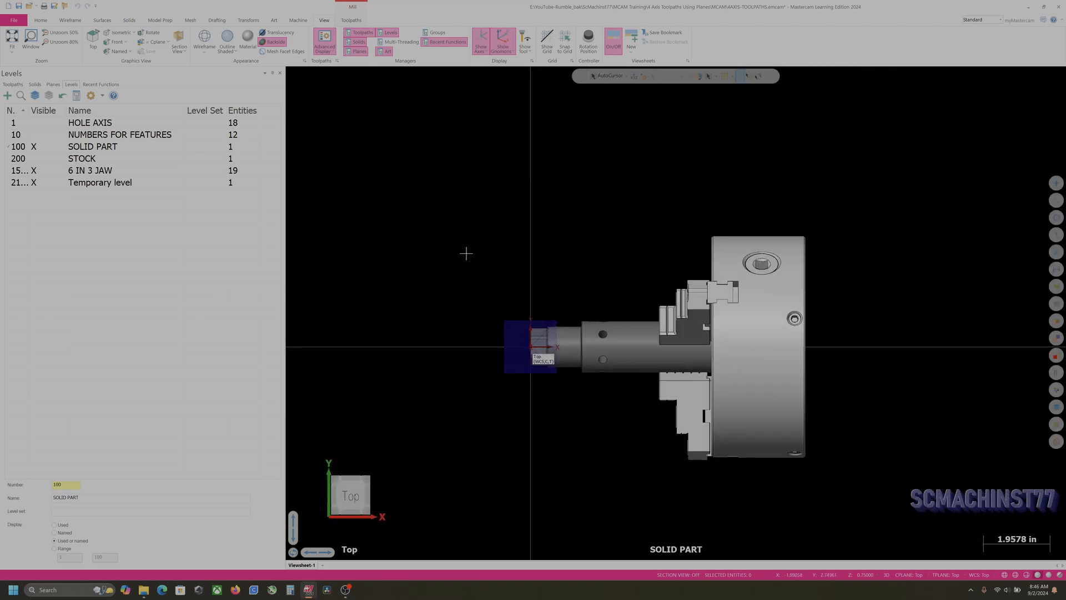
scroll(491, 358, "up", 1)
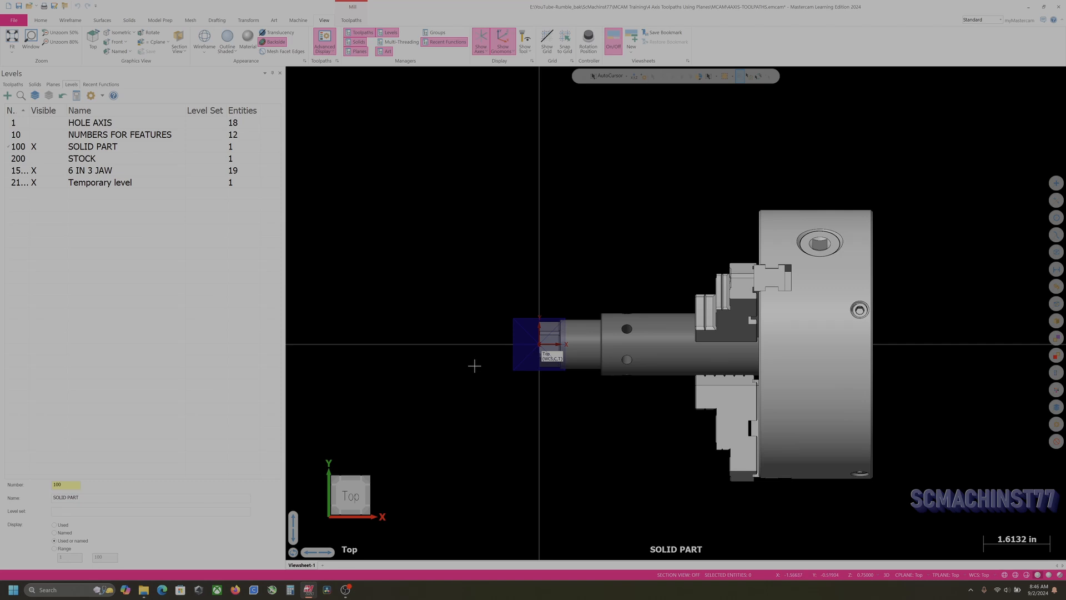
scroll(493, 361, "up", 1)
left_click(53, 84)
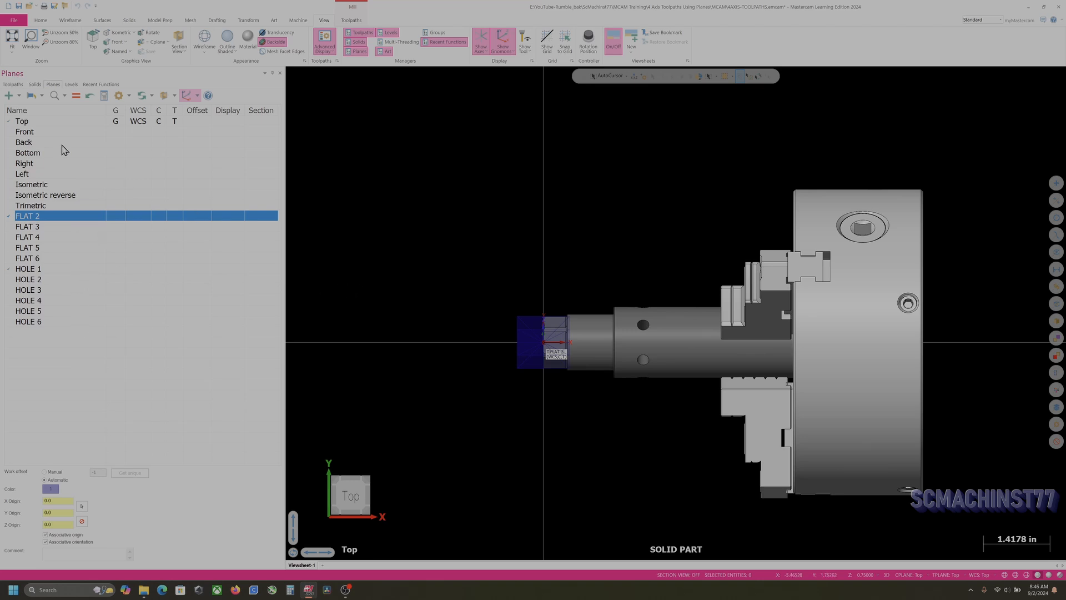
Review the working coordinate system, tool plane and construction plane of the FLATS contour operation, and close its parameters without changes
left_click(12, 86)
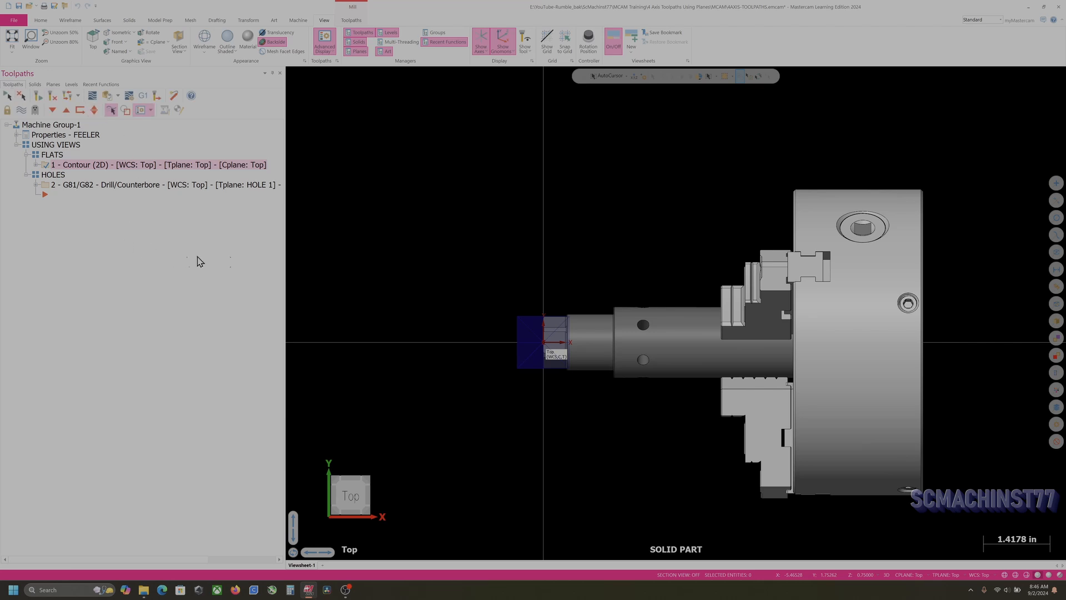
scroll(507, 361, "up", 3)
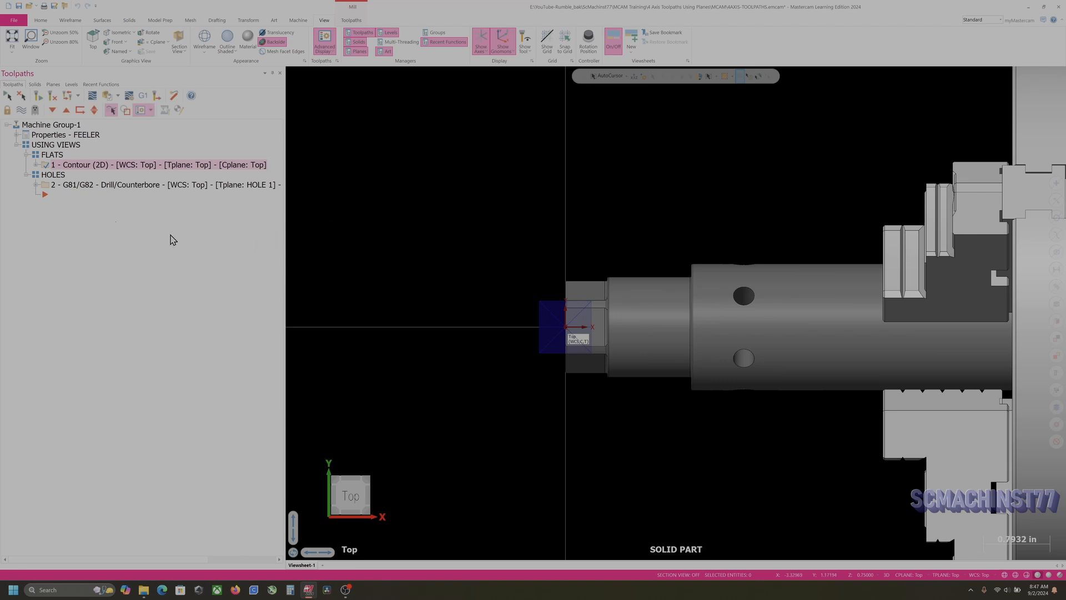
left_click(36, 165)
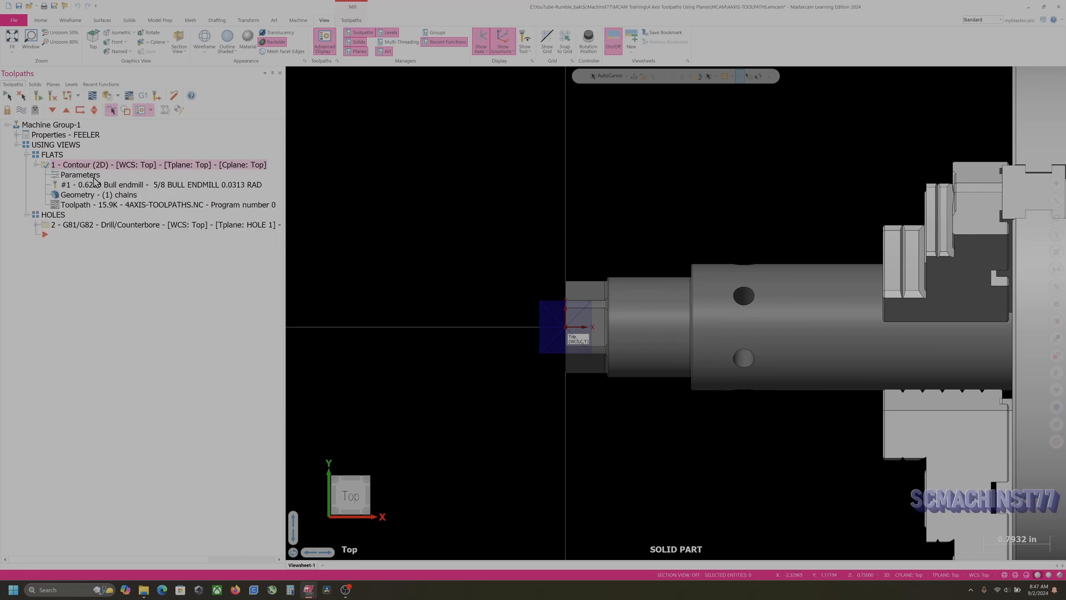
left_click(93, 177)
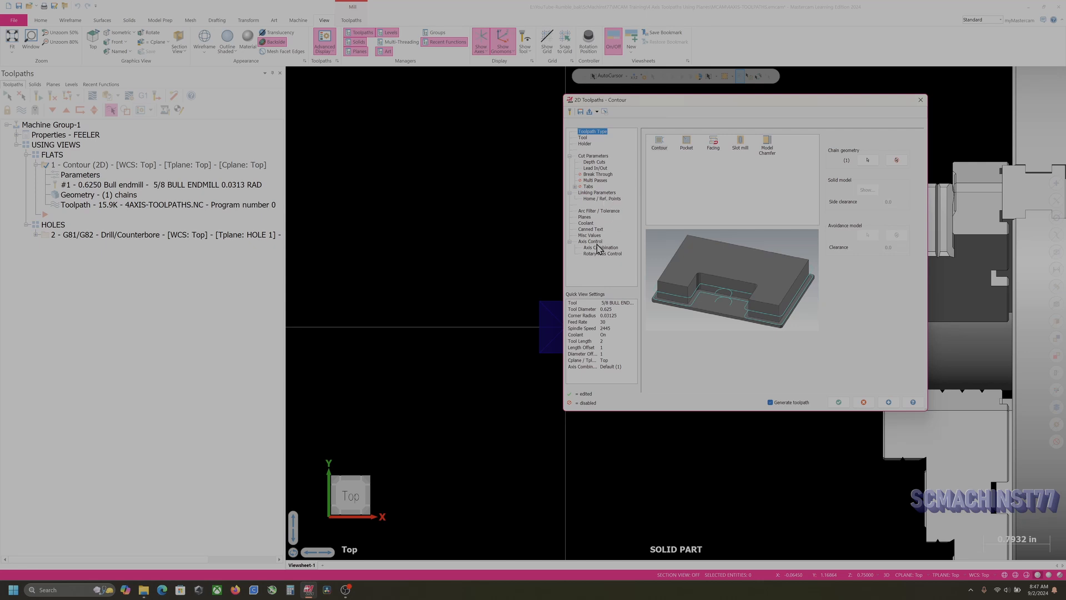
left_click(583, 211)
left_click(584, 217)
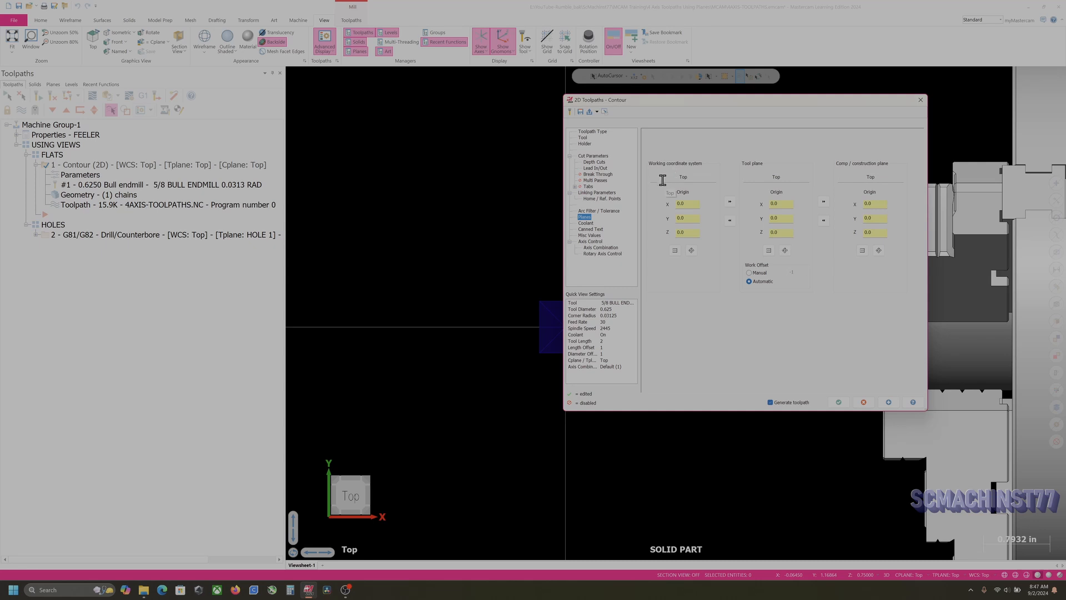
left_click_drag(714, 102, 296, 106)
scroll(645, 295, "up", 5)
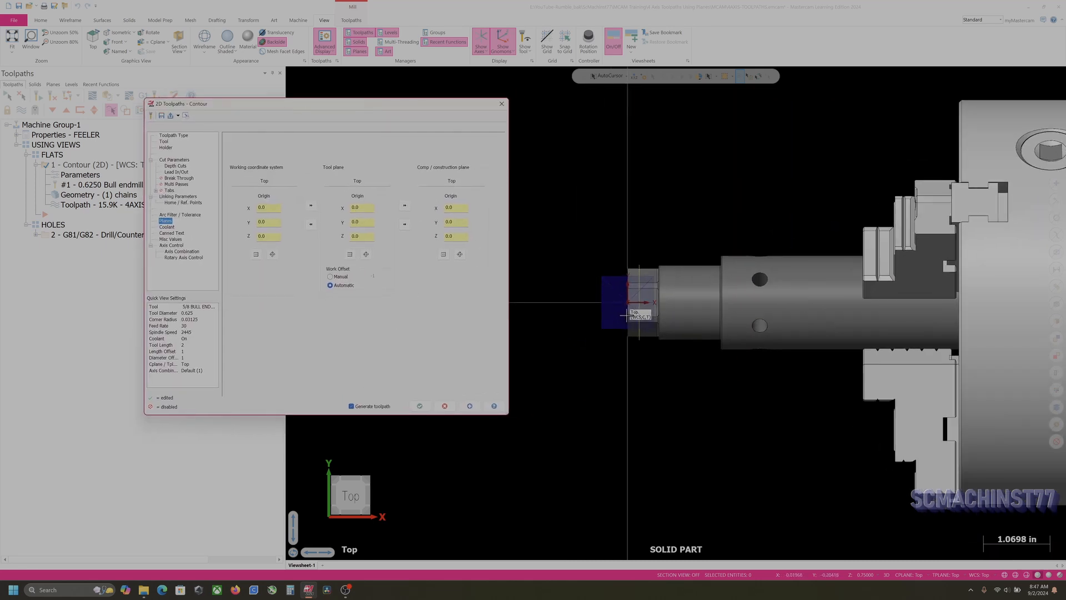
middle_click_drag(645, 295, 675, 254)
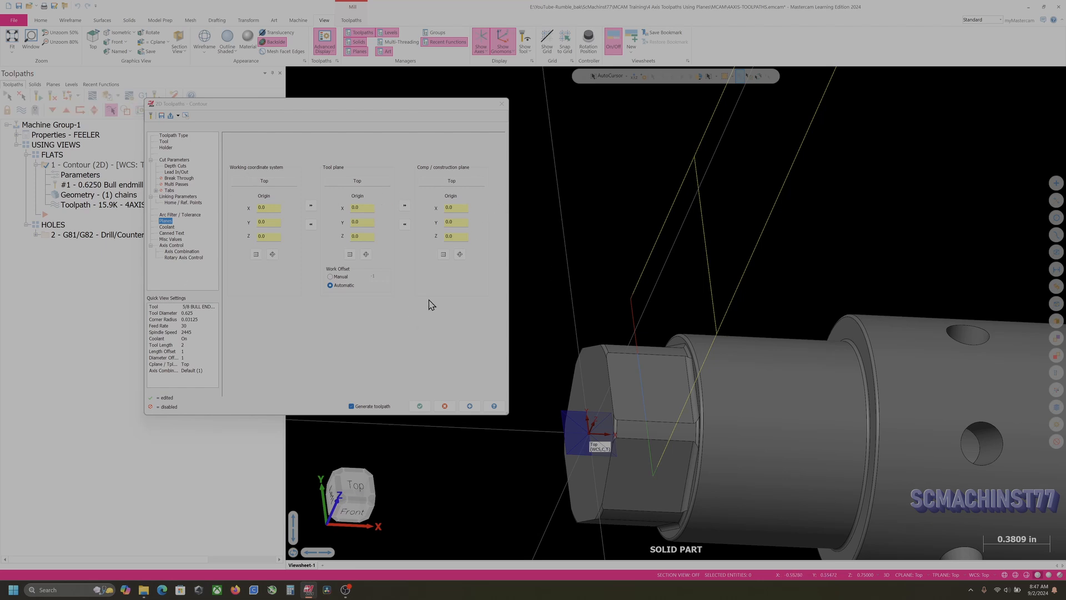
left_click(443, 409)
middle_click_drag(543, 274, 567, 266)
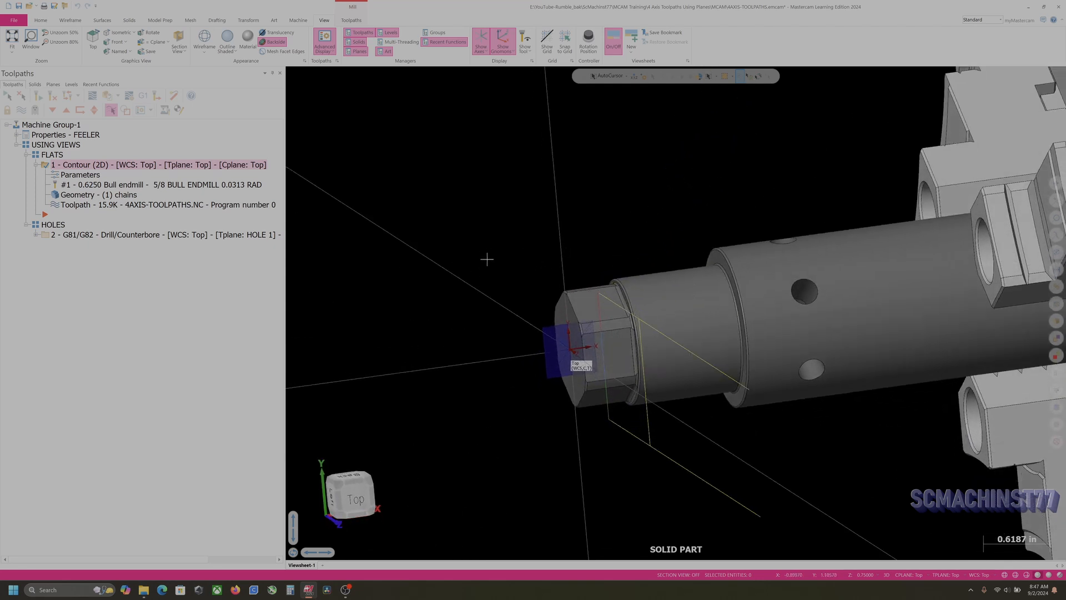
left_click(351, 20)
left_click(18, 40)
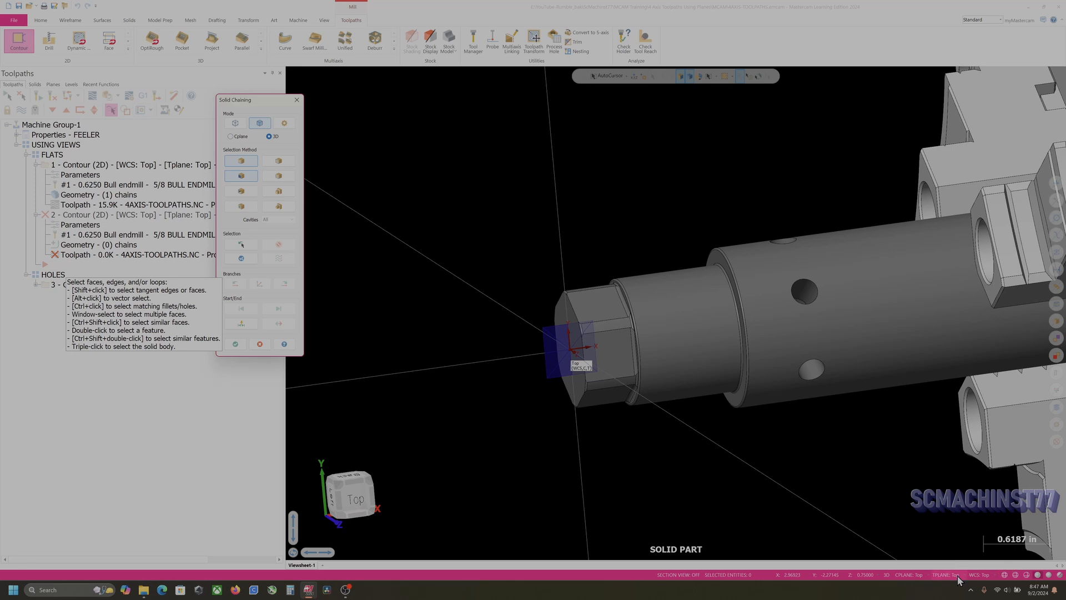
left_click(260, 344)
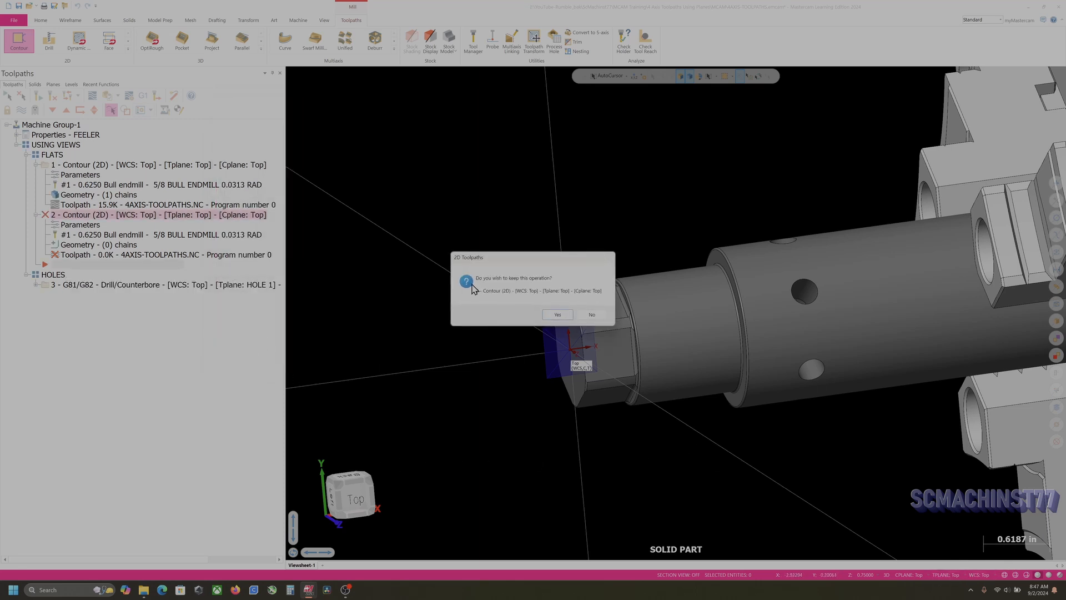
left_click(592, 313)
scroll(538, 206, "down", 1)
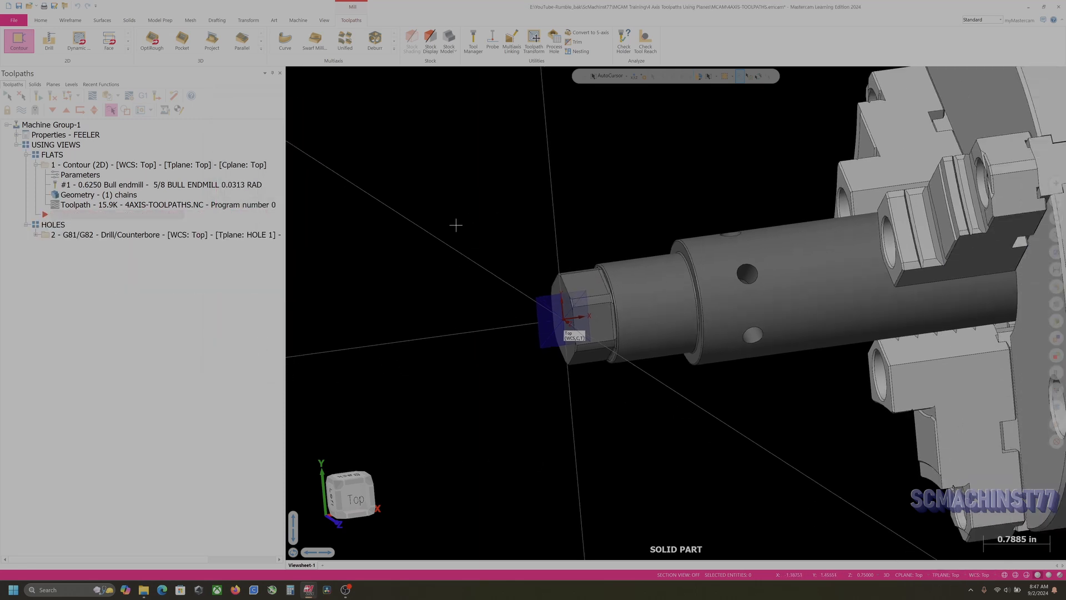
Switch the graphics view, construction plane and tool plane to FLAT 2 and back to Top
left_click(54, 84)
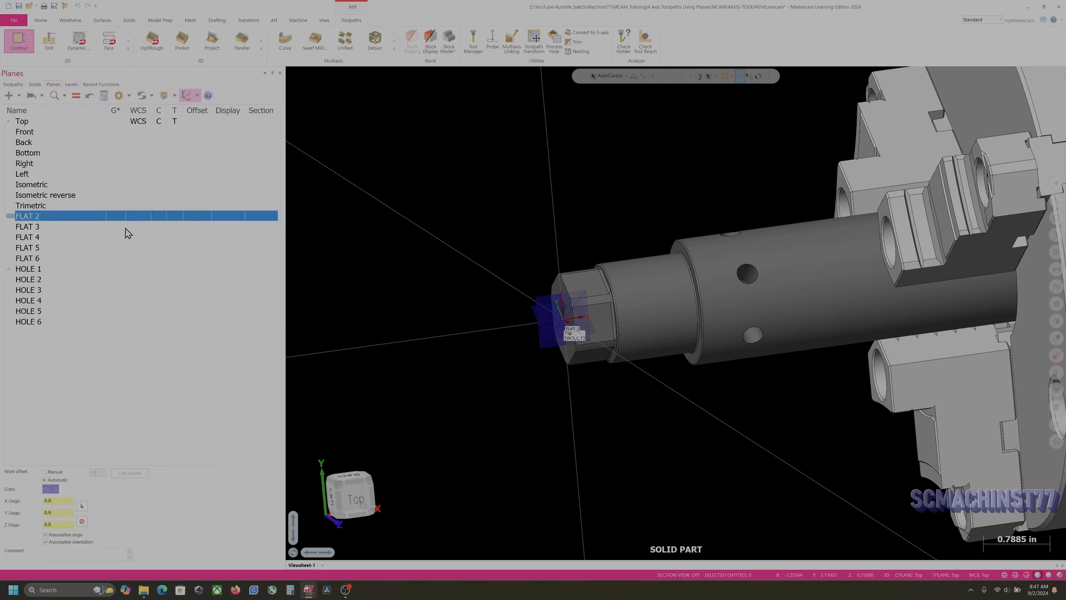
left_click(116, 217)
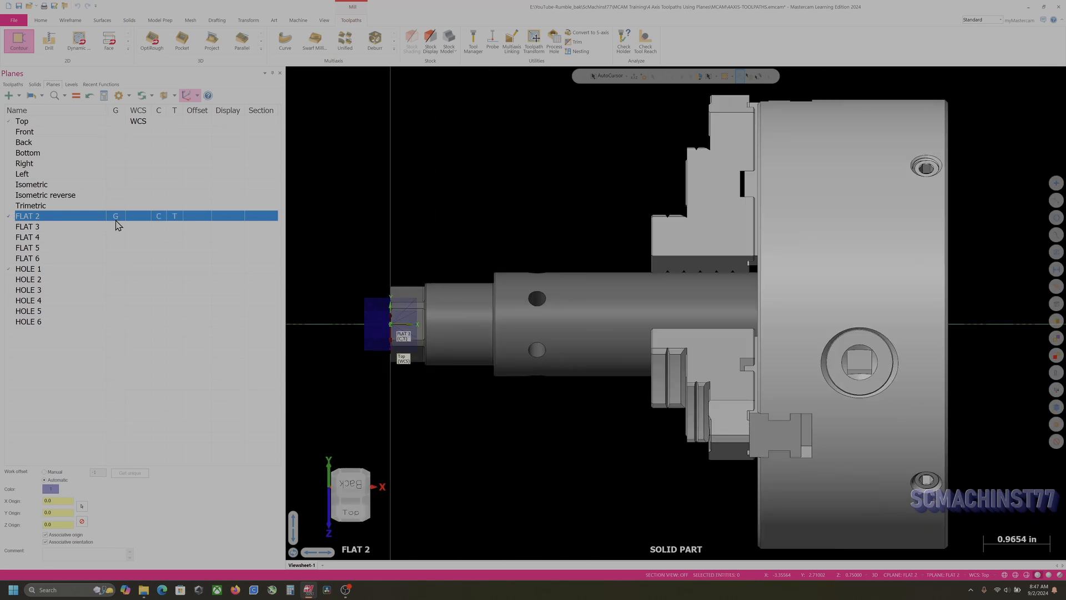
scroll(721, 242, "down", 2)
scroll(466, 265, "up", 3)
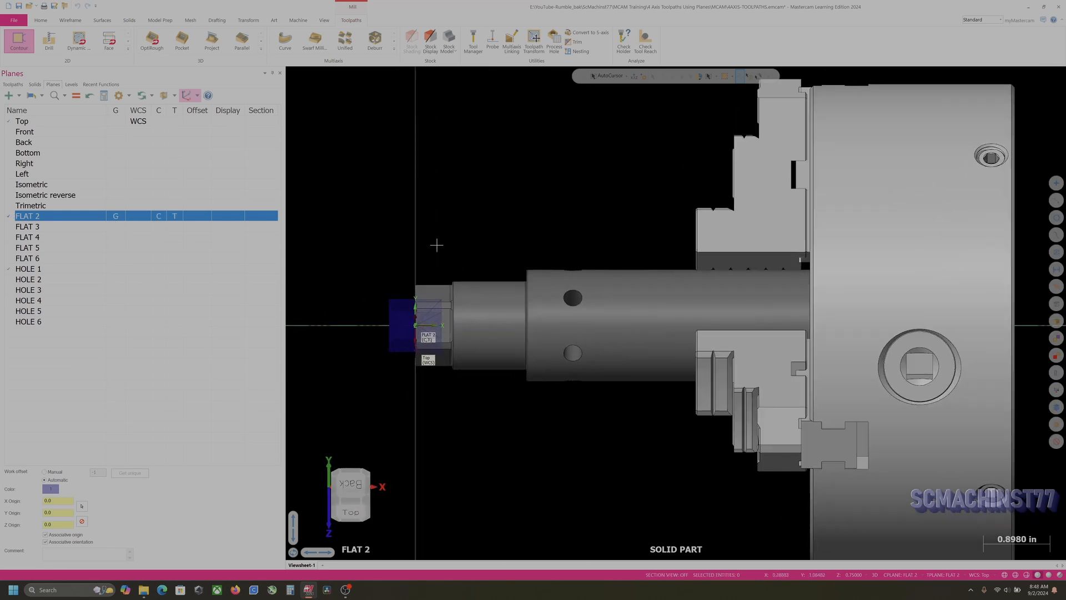
right_click(436, 179)
left_click(498, 236)
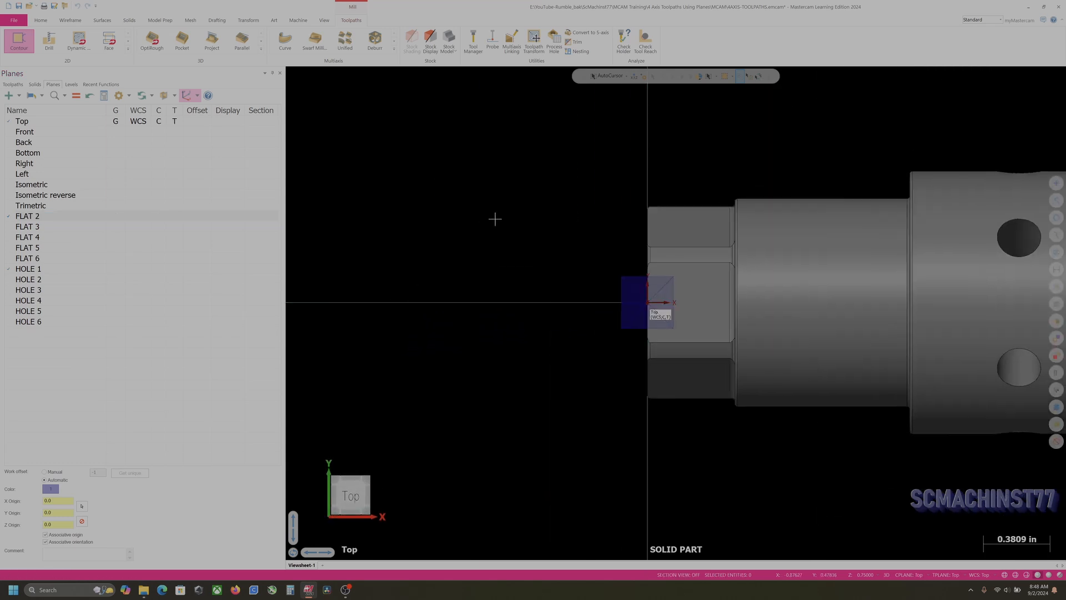
Use the named view FLAT 2 to set the graphics view, construction plane and tool plane, keeping Top as the WCS
right_click(399, 192)
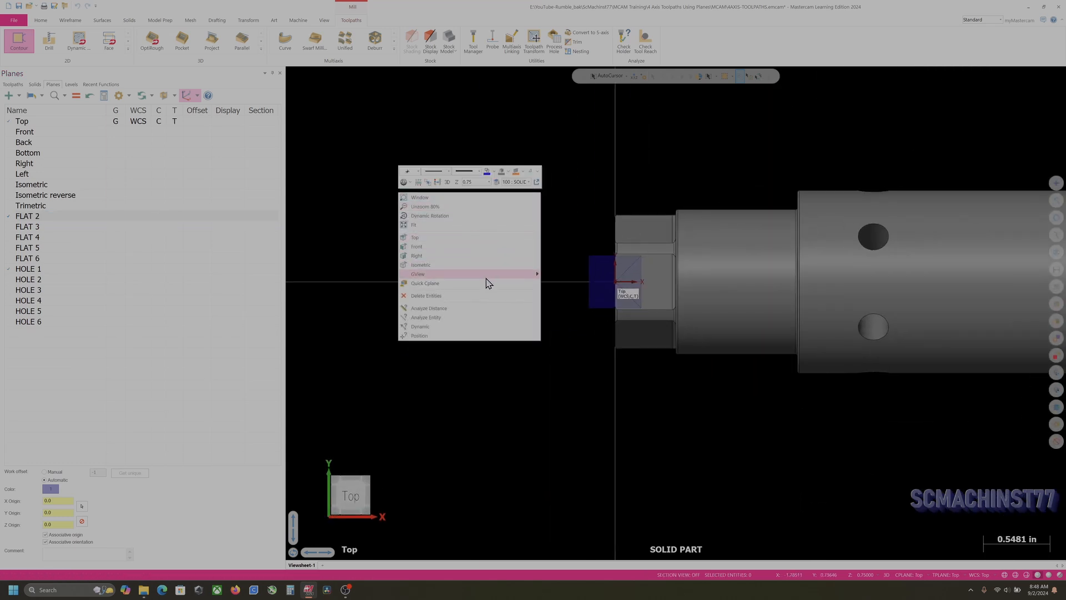
mouse_move(492, 274)
mouse_move(587, 275)
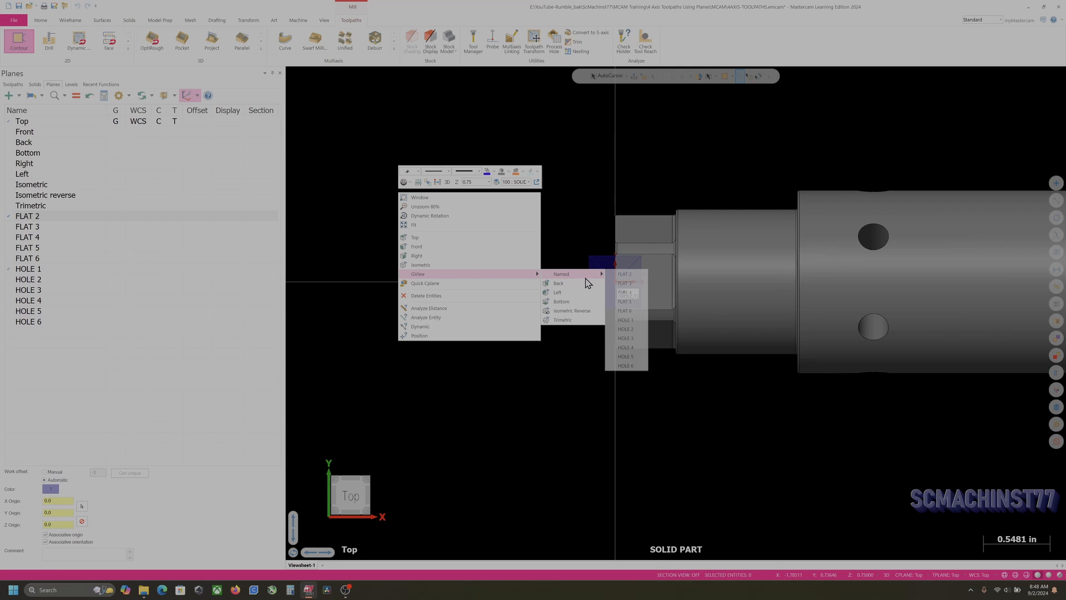
left_click(625, 274)
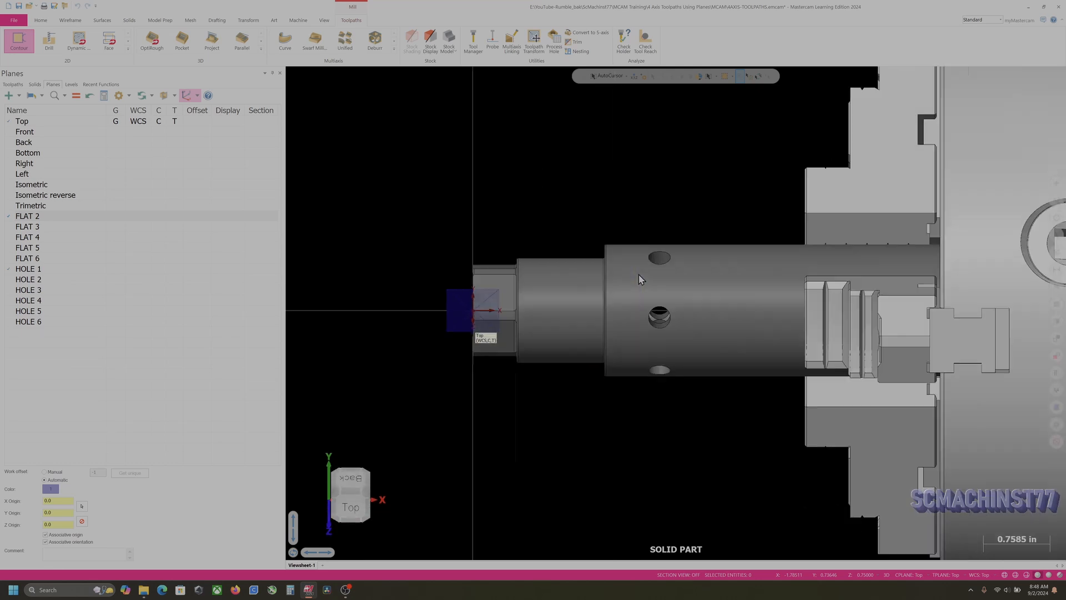
scroll(499, 308, "up", 4)
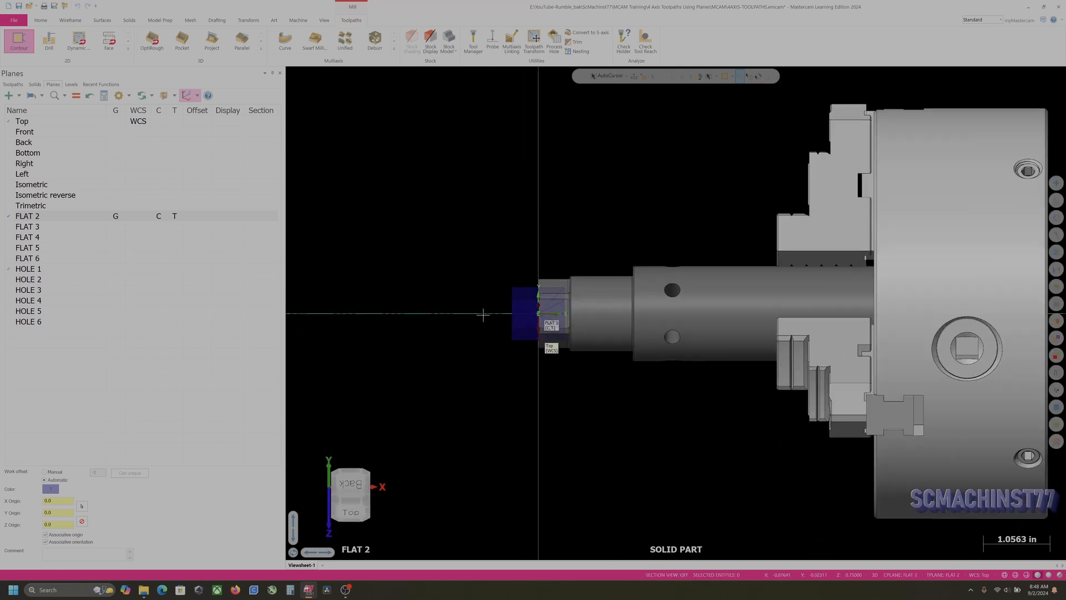
middle_click_drag(499, 308, 557, 278)
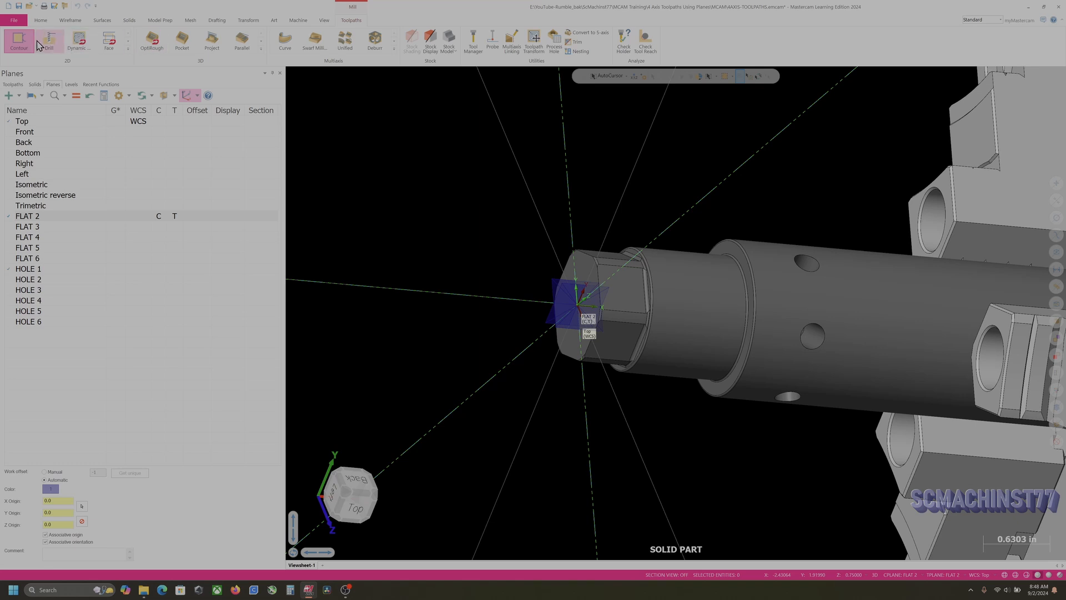
Start a contour toolpath and chain the inner shoulder edge of the second flat as its geometry
left_click(20, 49)
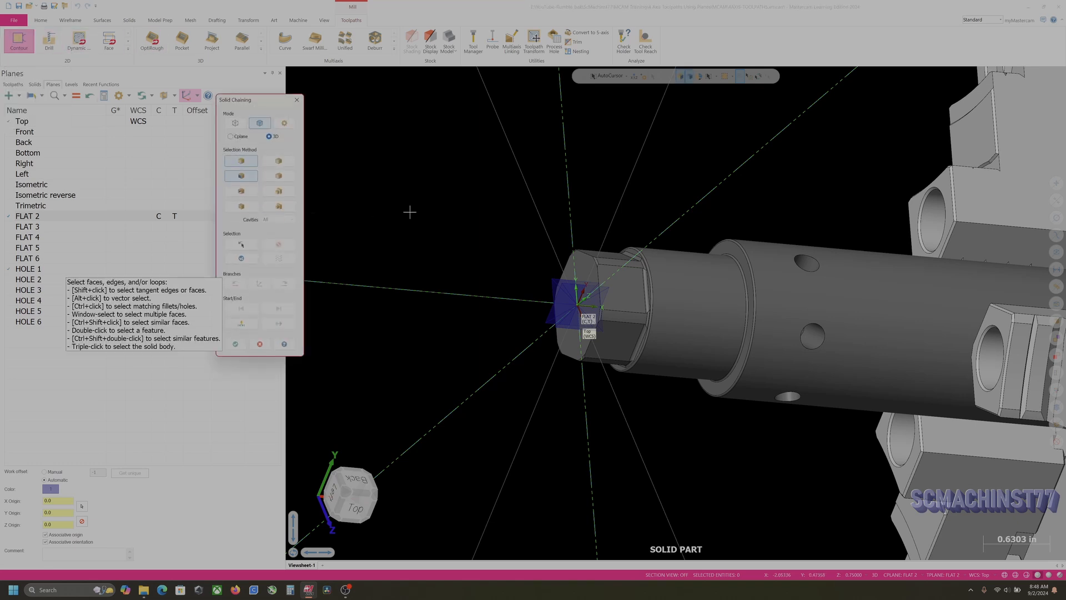
scroll(547, 262, "up", 3)
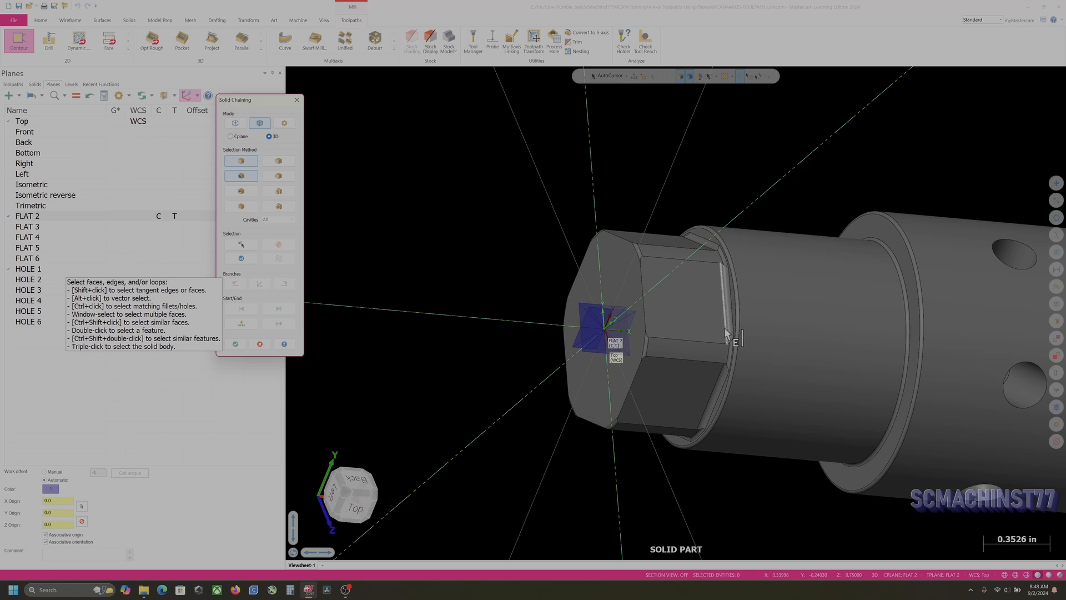
middle_click_drag(690, 292, 699, 318)
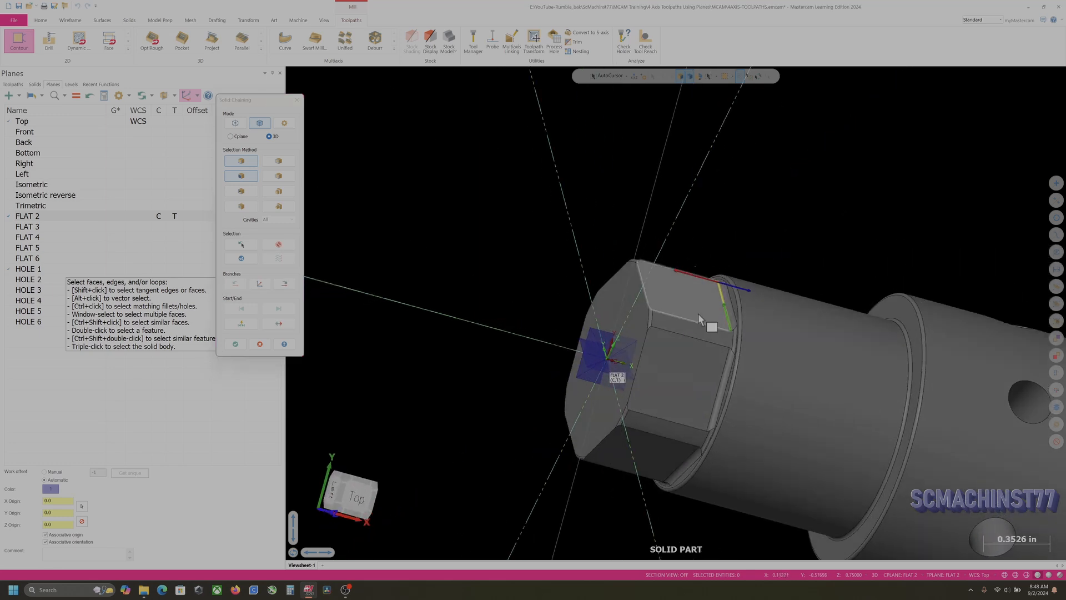
scroll(677, 245, "down", 1)
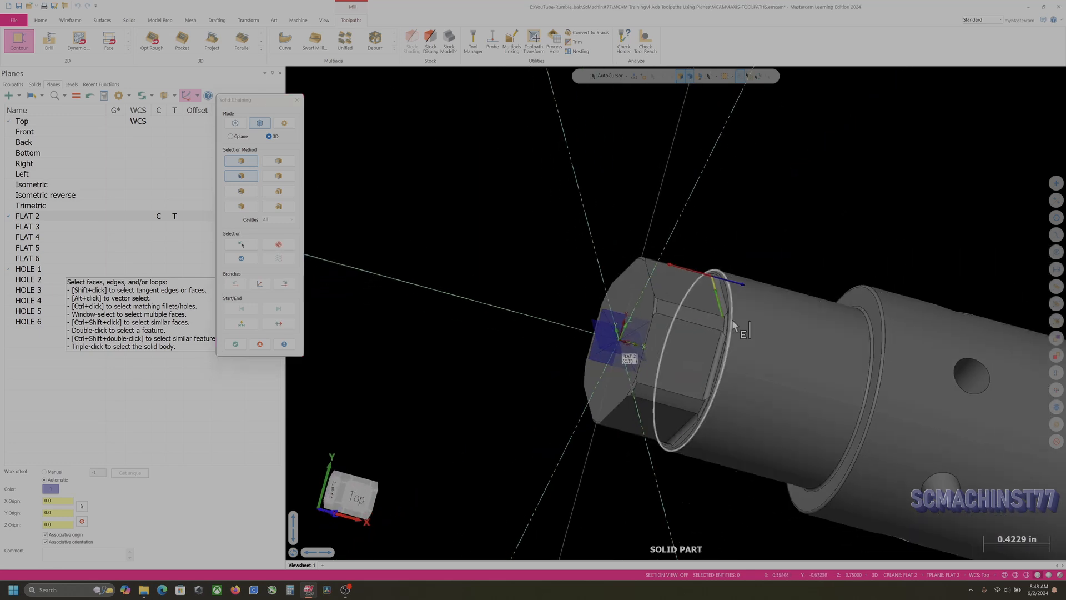
left_click(234, 347)
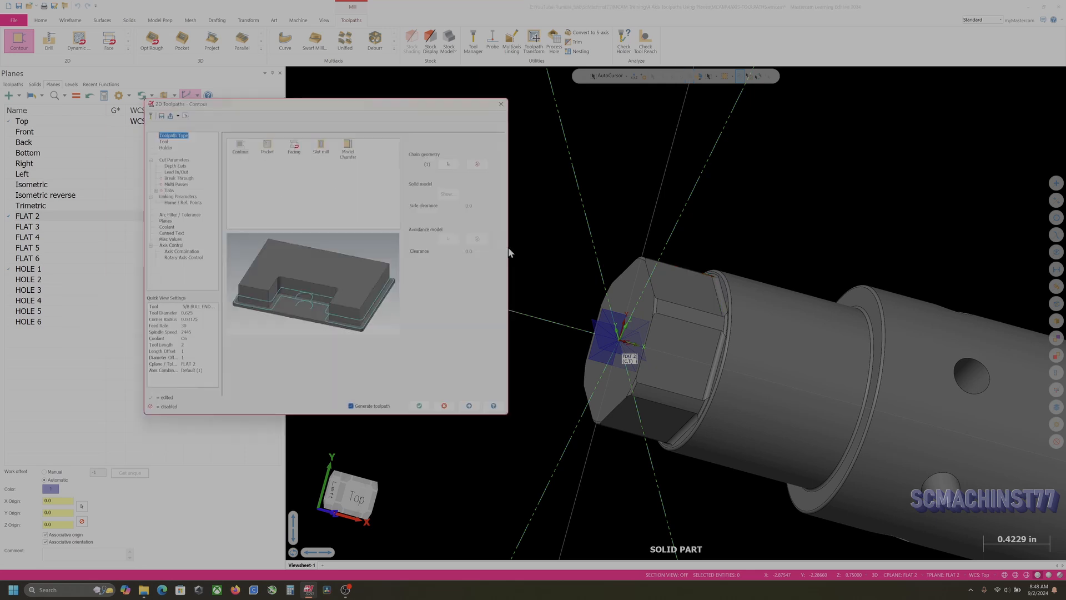
Review the selected 5/8 bull endmill and the cut parameters of the new contour
left_click(163, 142)
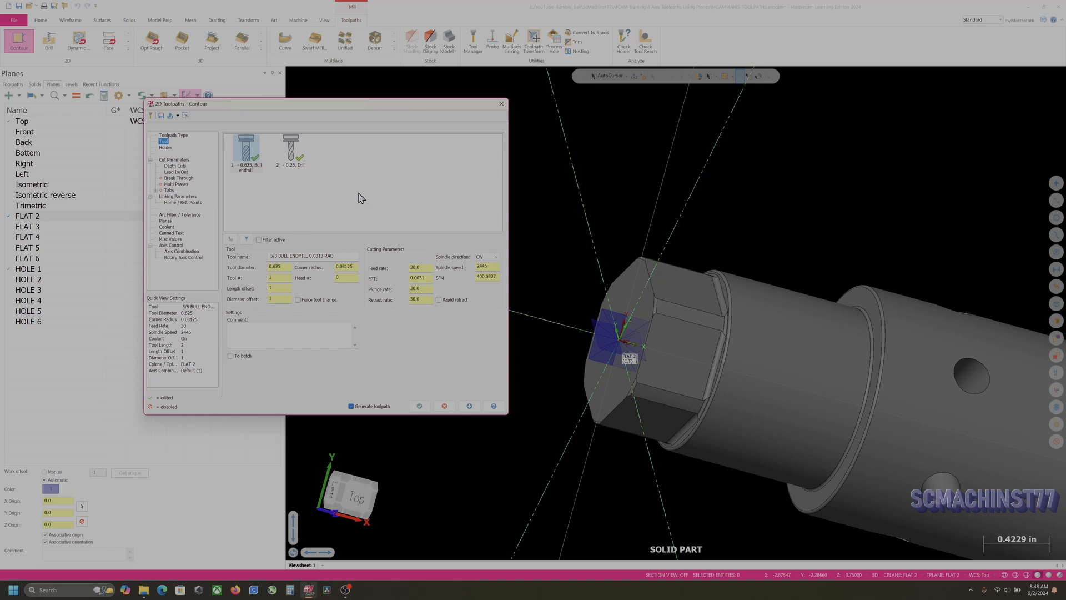
left_click_drag(372, 107, 412, 83)
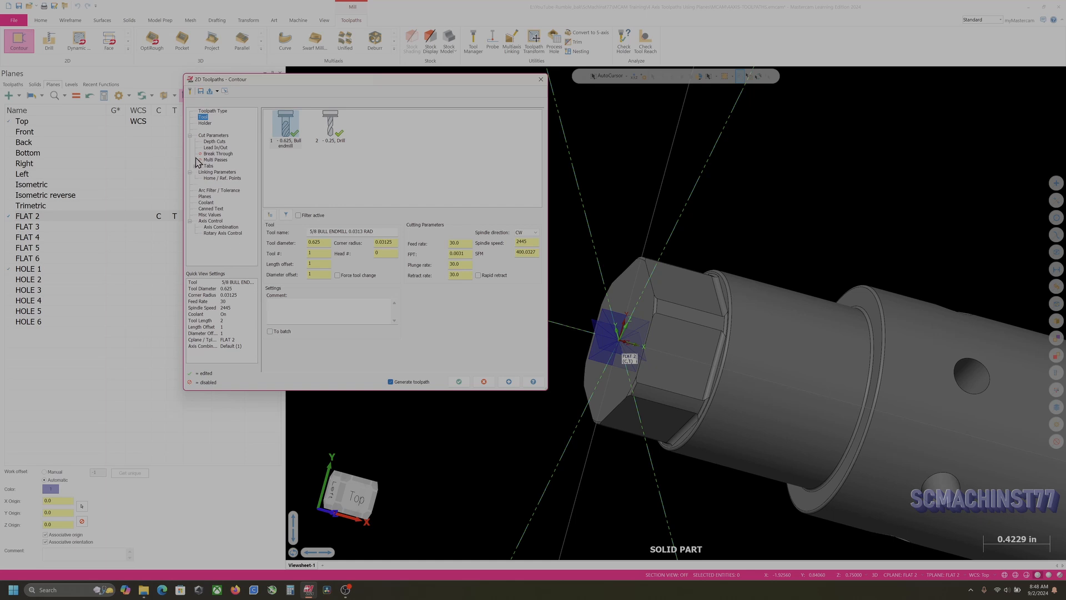
left_click(218, 136)
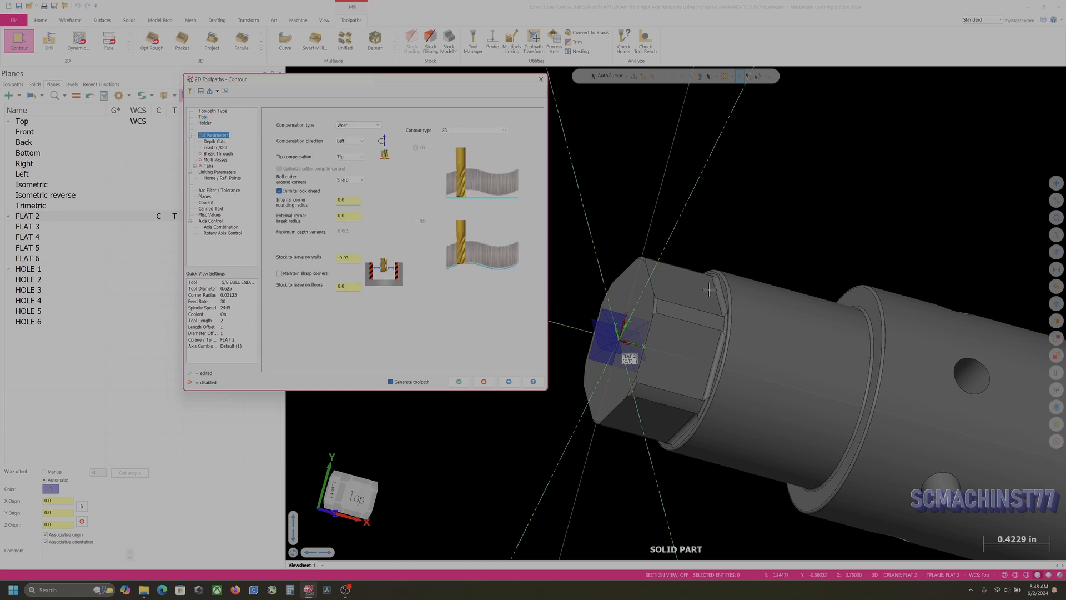
Measure the fillet radius along the second flat's shoulder with Analyze Dynamic
middle_click_drag(716, 294, 729, 303)
scroll(698, 297, "up", 2)
right_click(714, 210)
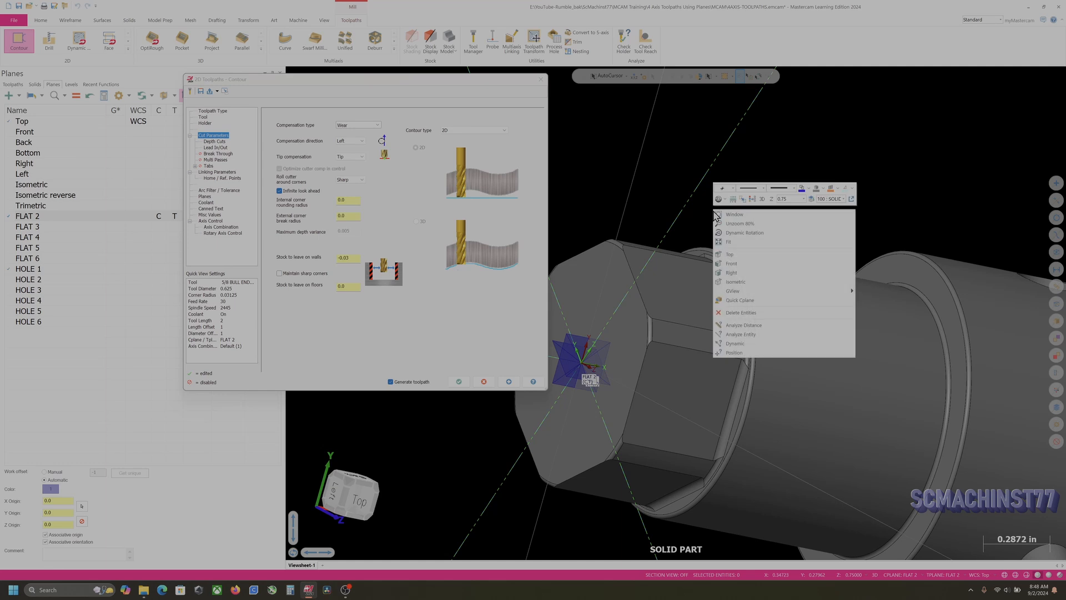
left_click(755, 343)
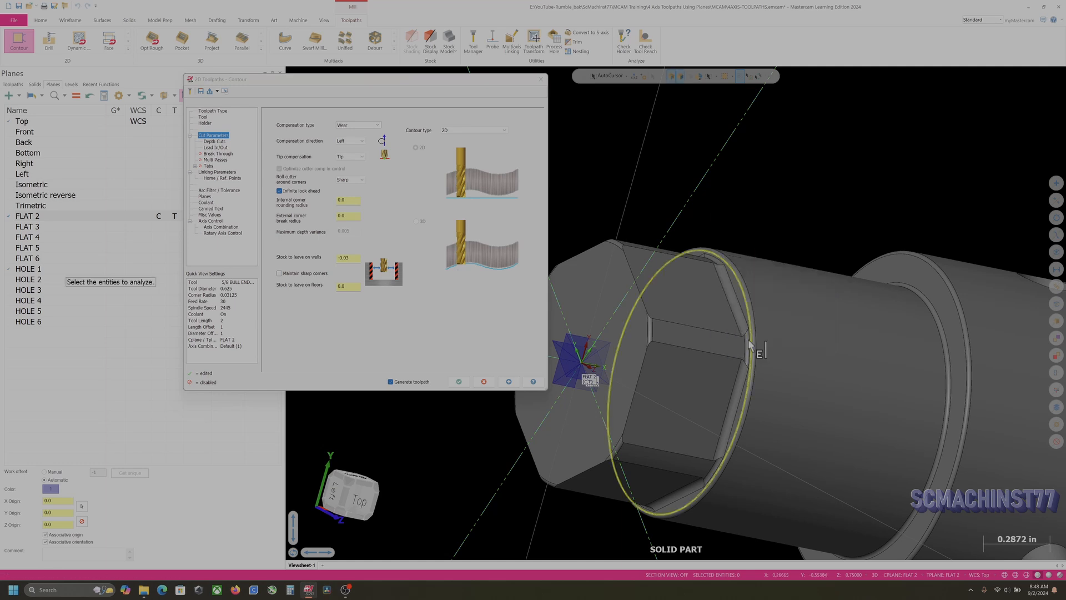
left_click(736, 301)
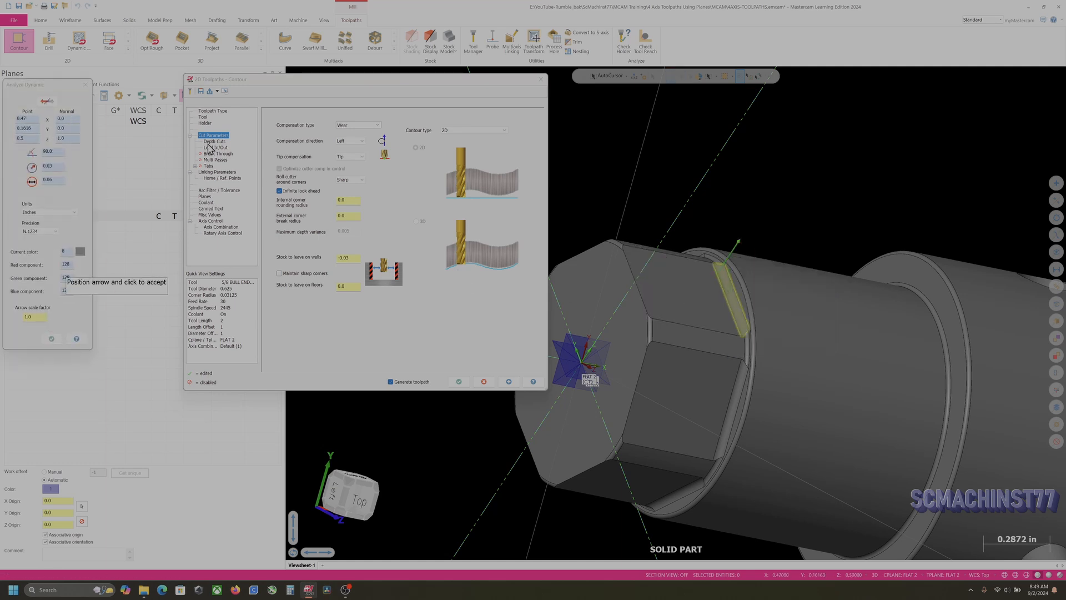
left_click_drag(45, 92, 638, 120)
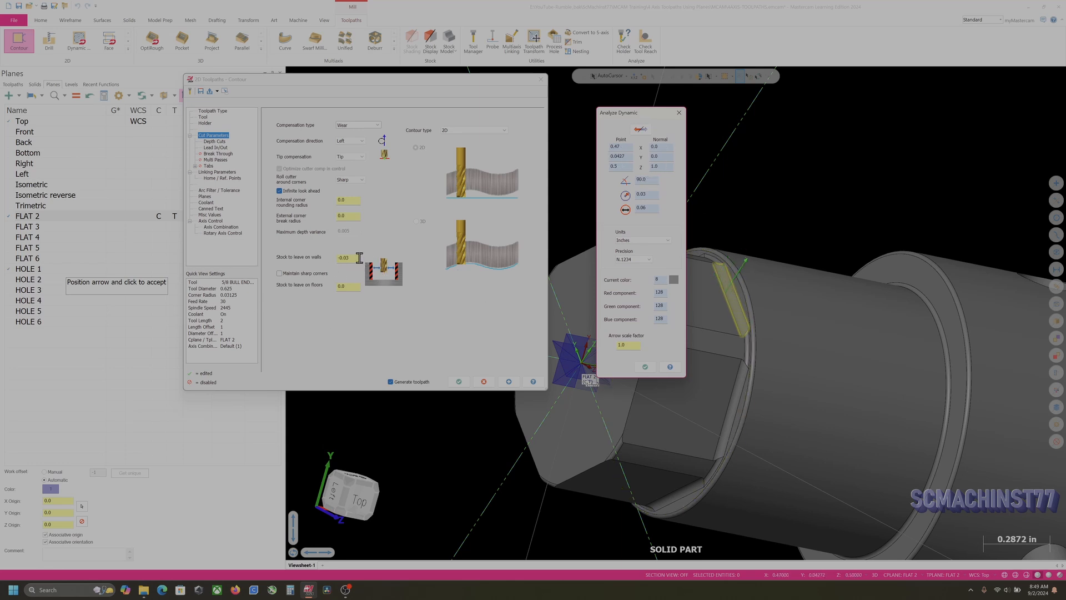
left_click(679, 112)
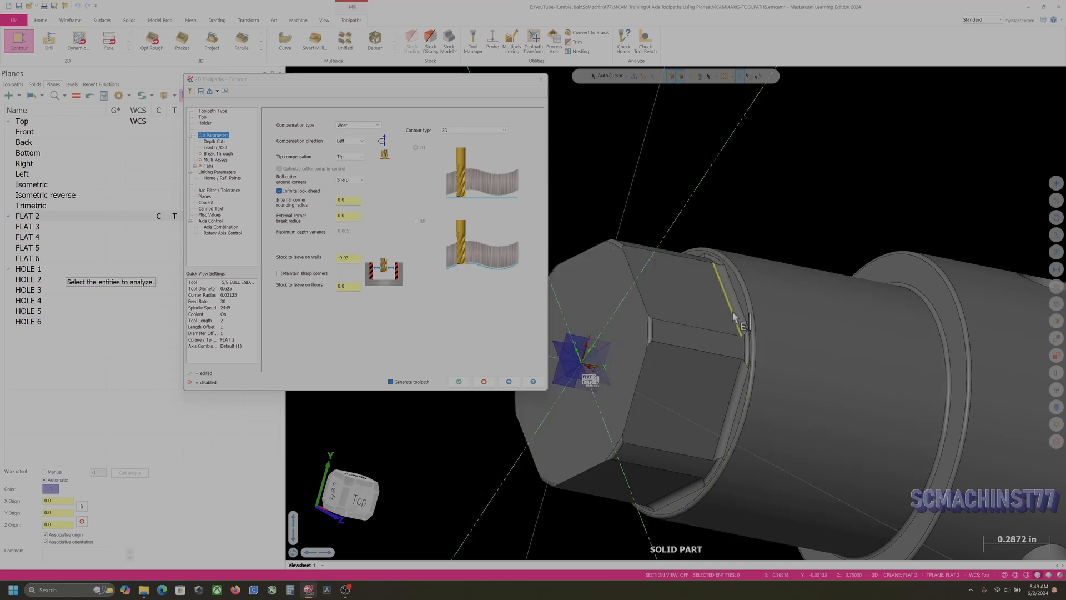
Review the depth cuts, multi passes and linking parameters of the contour
left_click(215, 141)
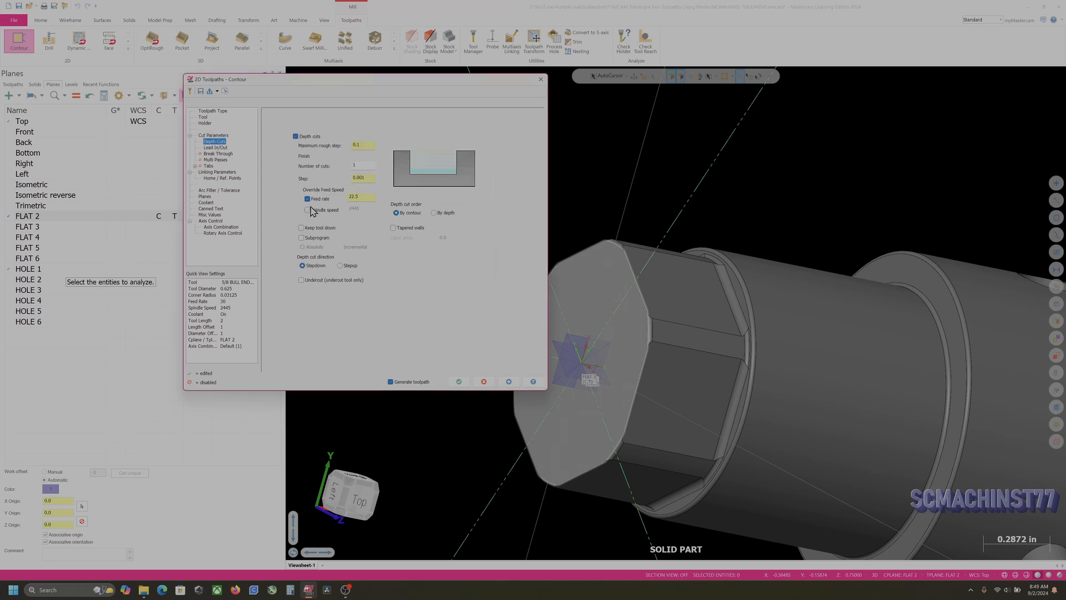
left_click(215, 160)
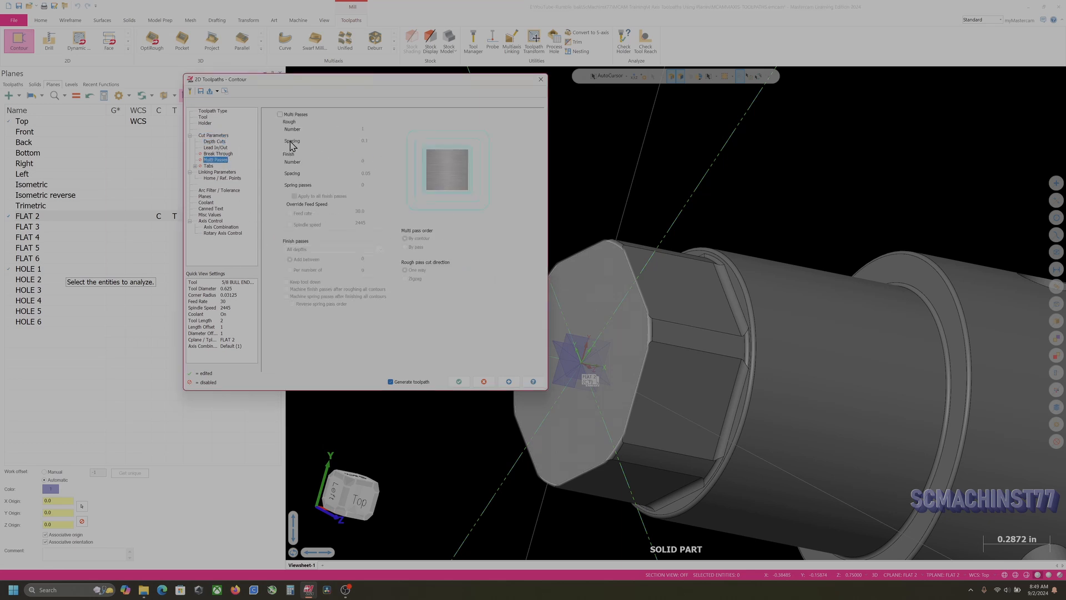
left_click(217, 172)
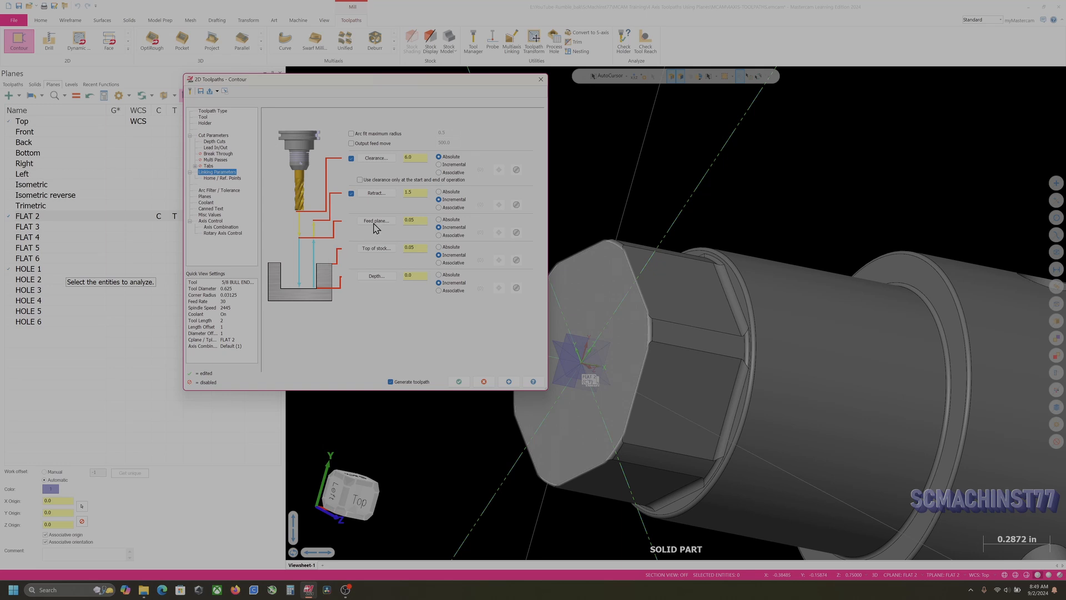
left_click_drag(450, 80, 327, 67)
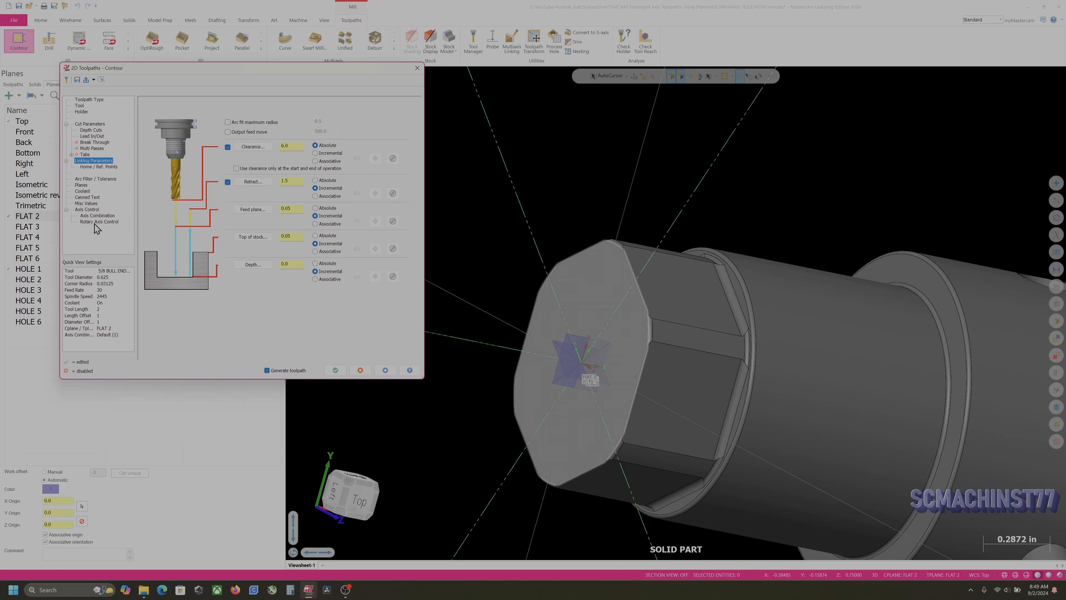
Check the contour's linking heights and its WCS, tool plane and construction plane, and generate the toolpath
left_click(83, 185)
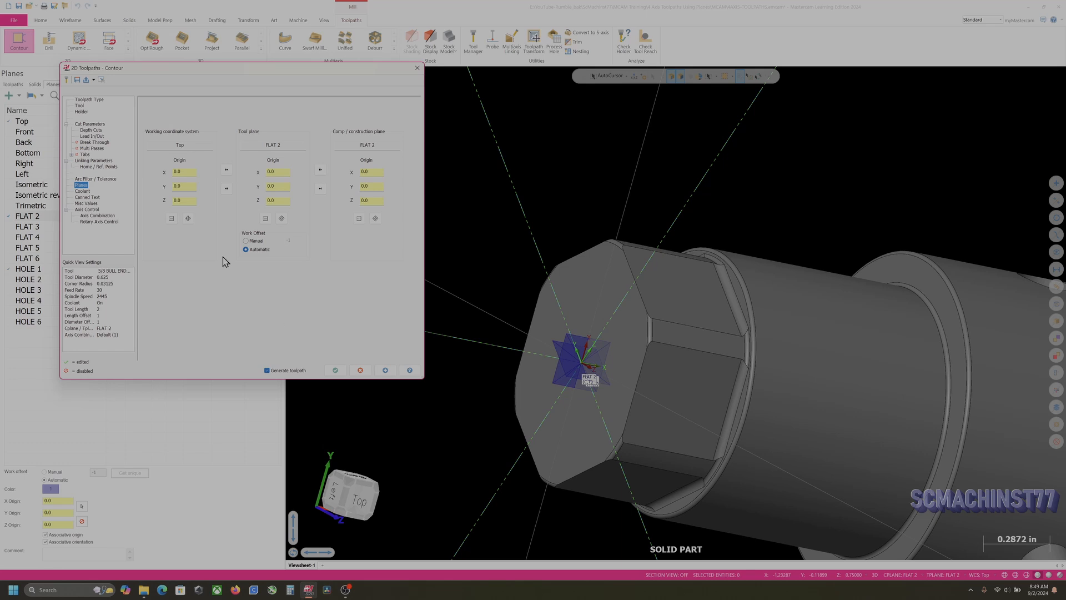
left_click(103, 161)
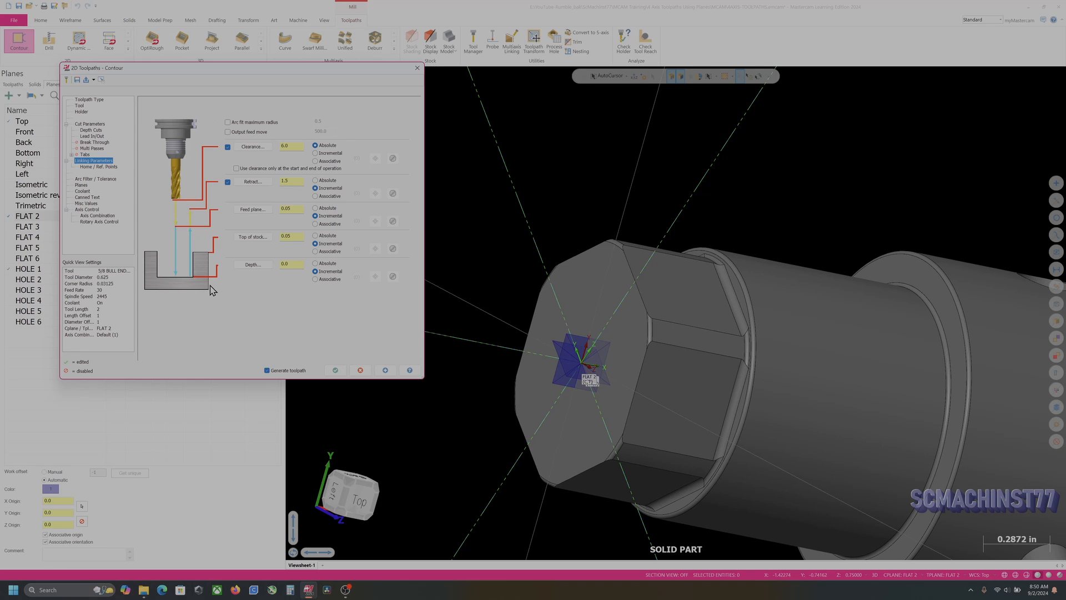
left_click(81, 185)
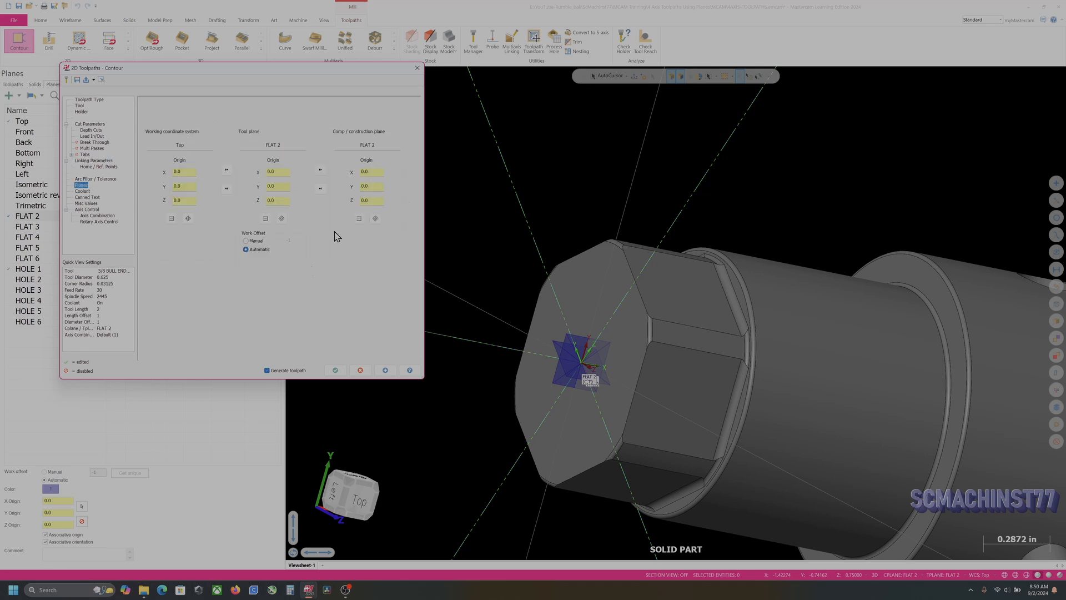
left_click(334, 370)
middle_click_drag(440, 302, 493, 250)
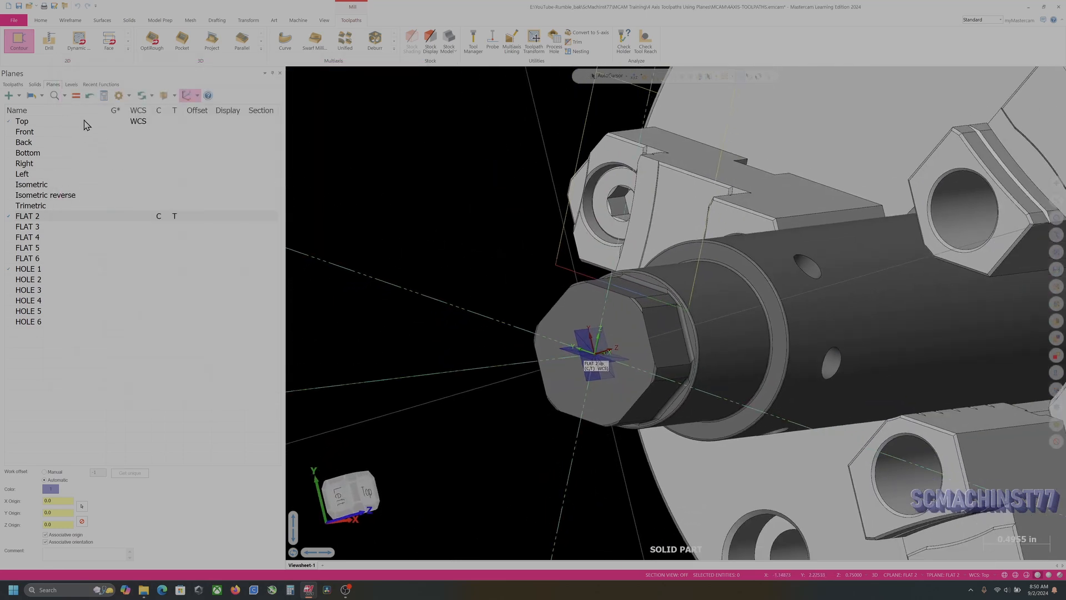
Compare the toolpaths of the first and second contour operations in the FLATS group
left_click(13, 84)
left_click(84, 165)
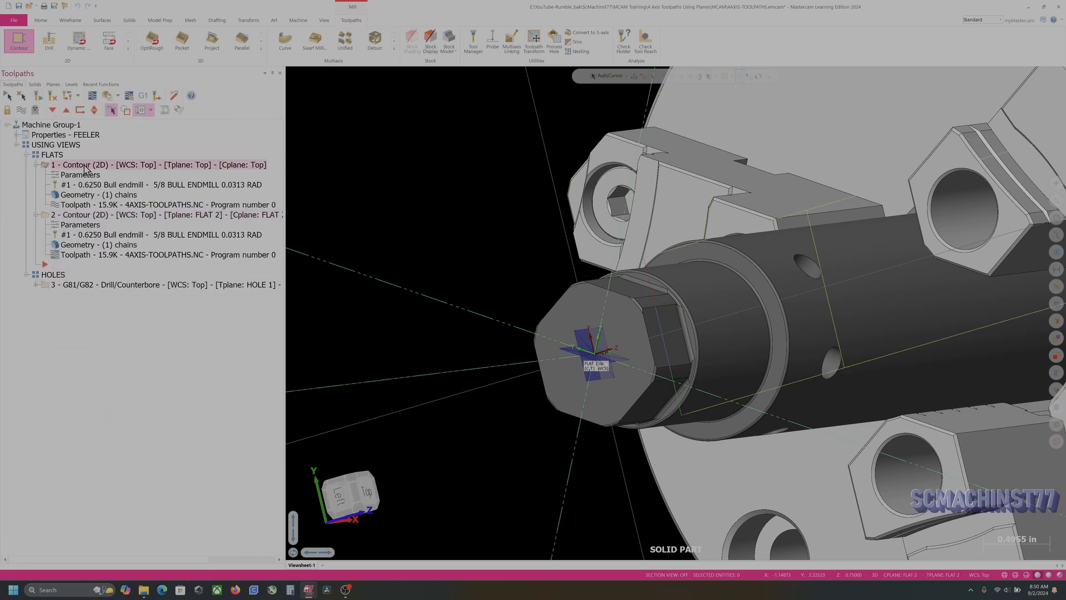
left_click(83, 217)
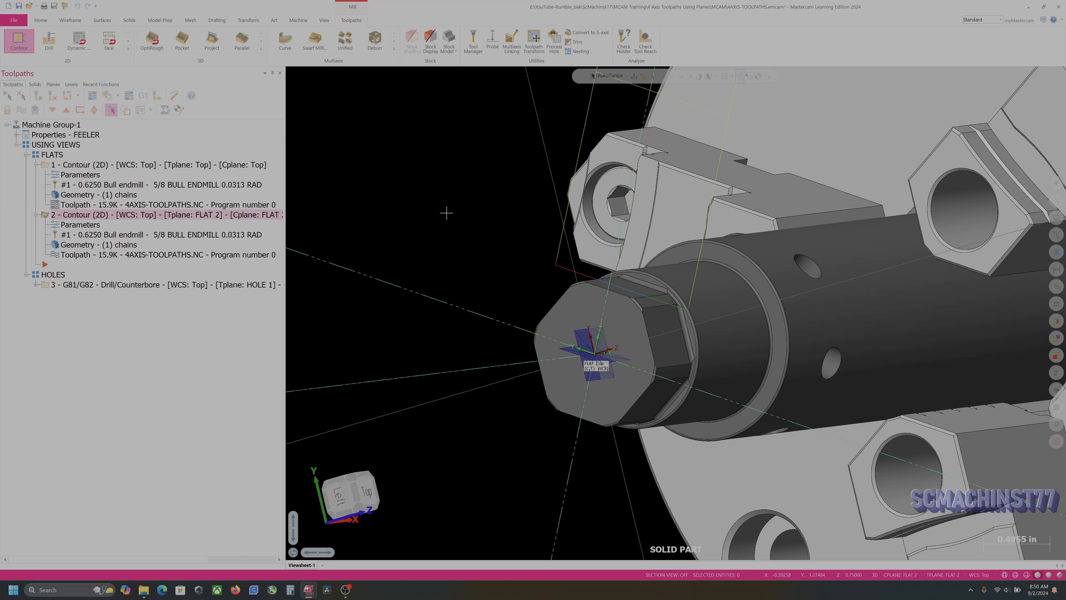
Hide the axes and the gnomons in the graphics view
left_click(323, 21)
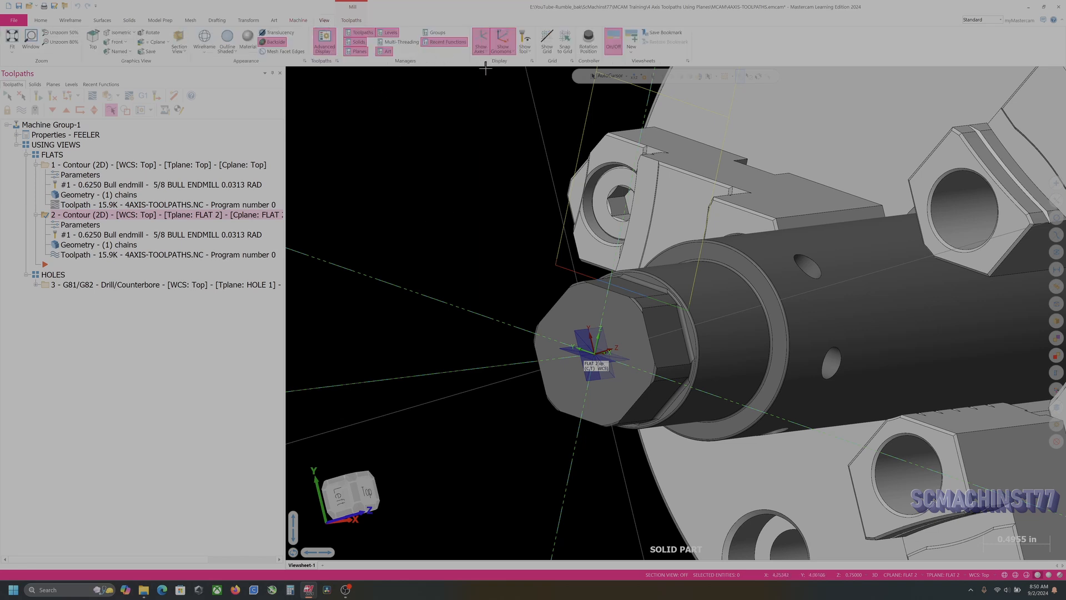
left_click(481, 44)
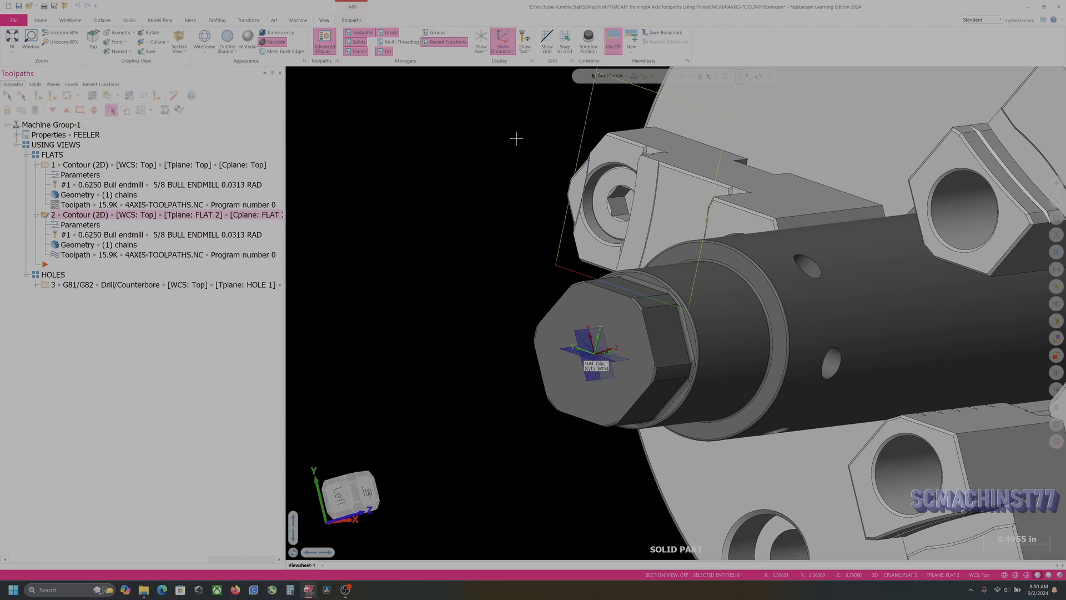
middle_click_drag(728, 208, 681, 214)
scroll(681, 213, "down", 3)
scroll(483, 245, "up", 2)
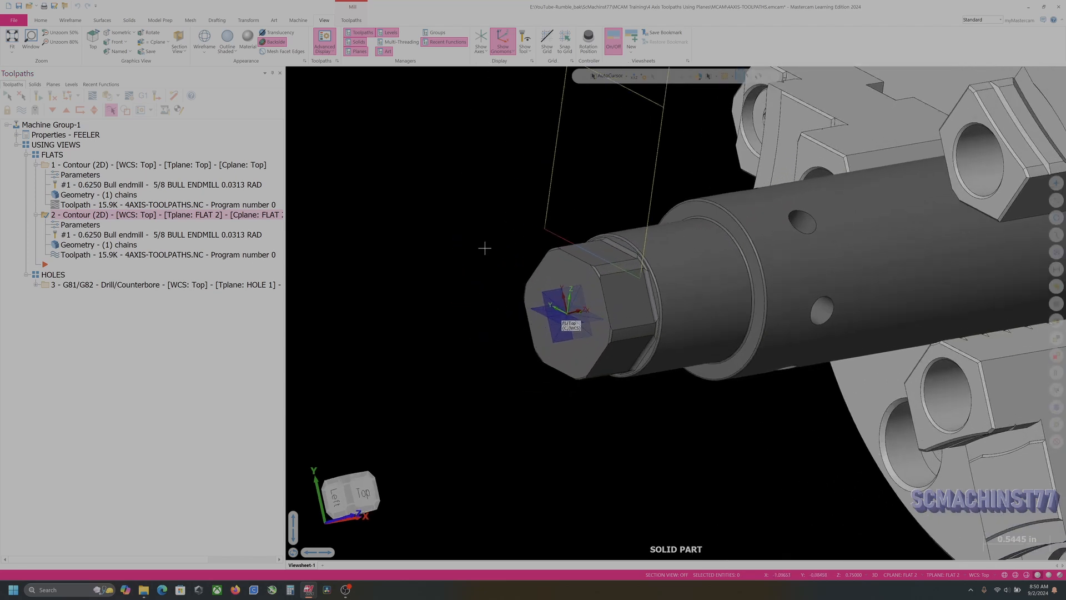
left_click(502, 42)
scroll(532, 282, "up", 2)
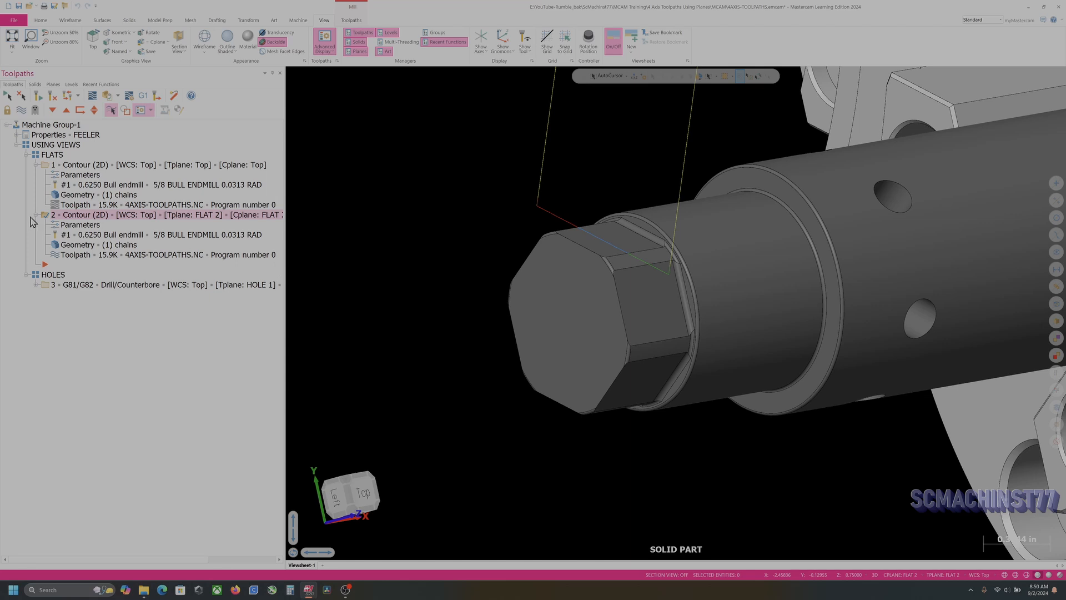
Copy the FLAT 2 contour operation after itself in the FLATS group and move the insert arrow below the copy
left_click(36, 164)
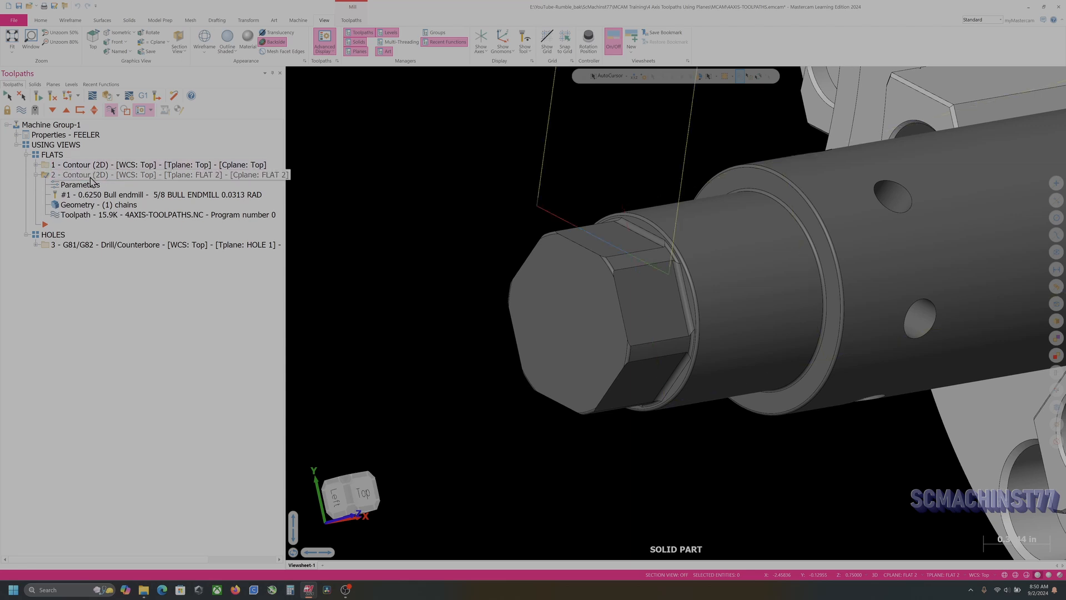
right_click_drag(102, 176, 125, 213)
left_click(147, 248)
left_click(52, 110)
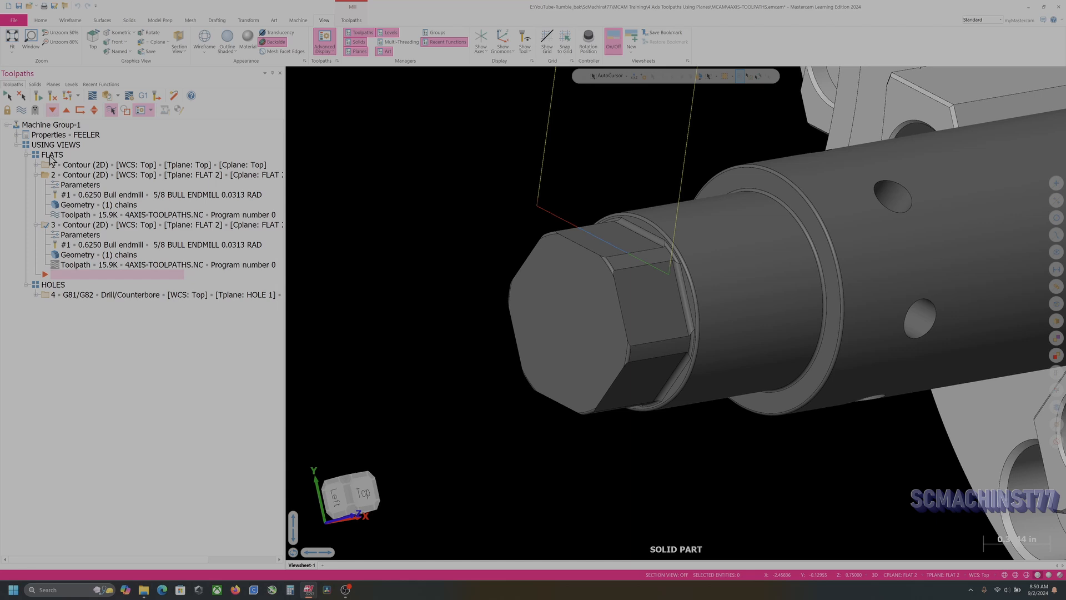
Copy all three contour operations in the FLATS group after the third one
left_click(84, 164)
left_click(87, 226, "shift")
right_click_drag(87, 226, 117, 272)
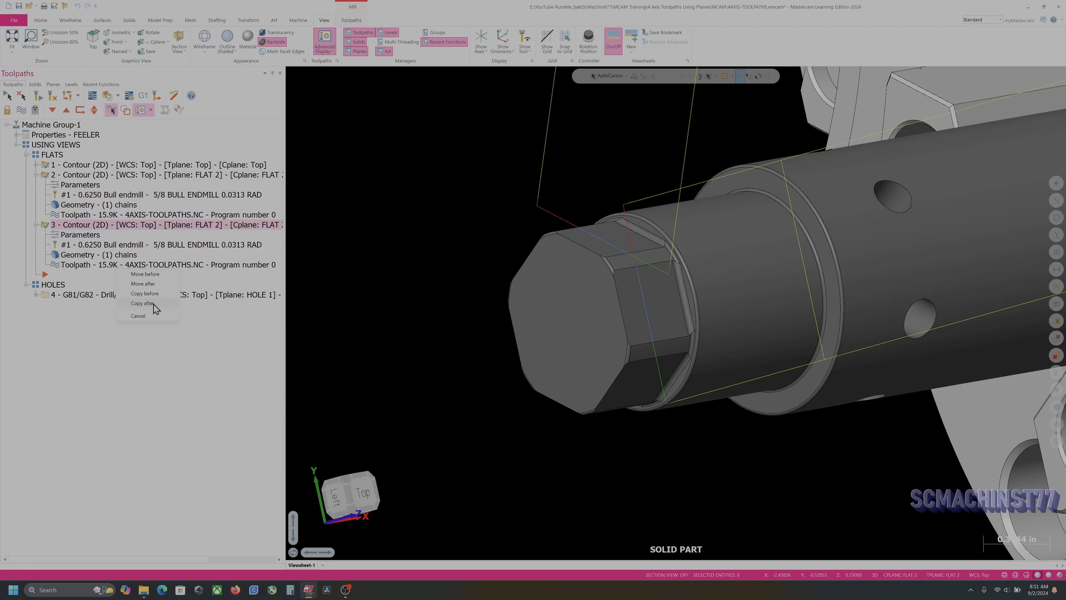
left_click(145, 303)
Select the third contour operation and show the NUMBERS FOR FEATURES level, with the third flat facing the view
left_click(89, 165)
left_click(101, 225)
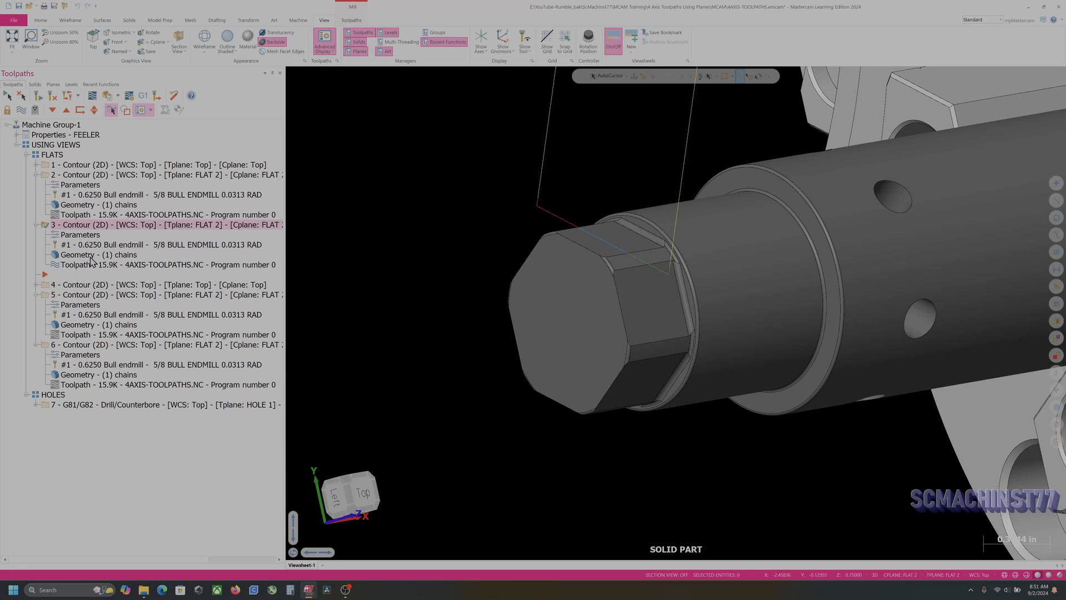
scroll(507, 222, "down", 6)
middle_click_drag(488, 148, 530, 319)
scroll(622, 145, "up", 3)
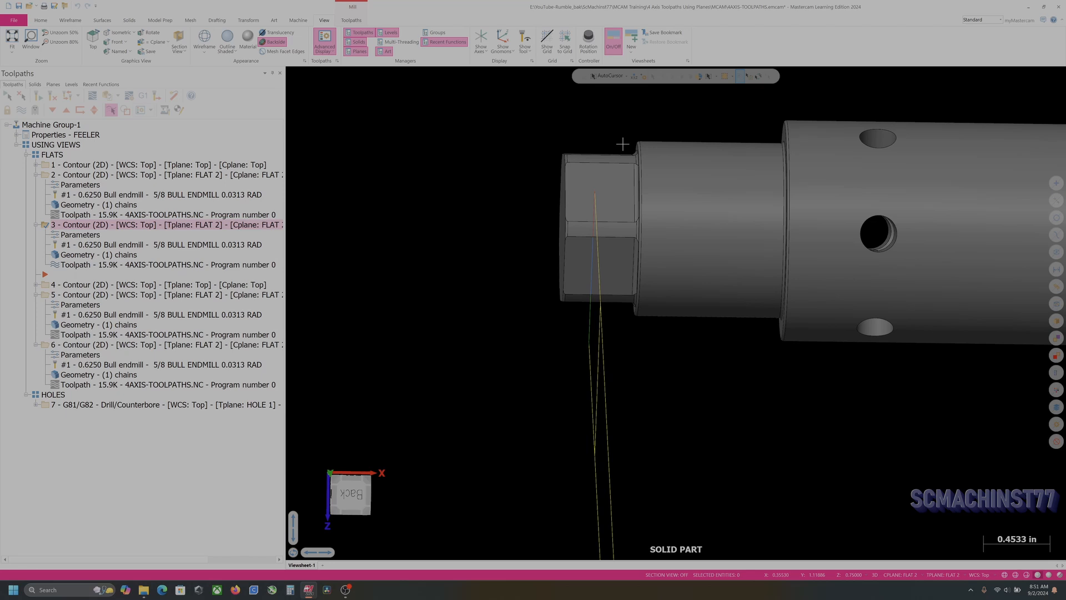
middle_click_drag(588, 169, 585, 147)
scroll(499, 175, "down", 1)
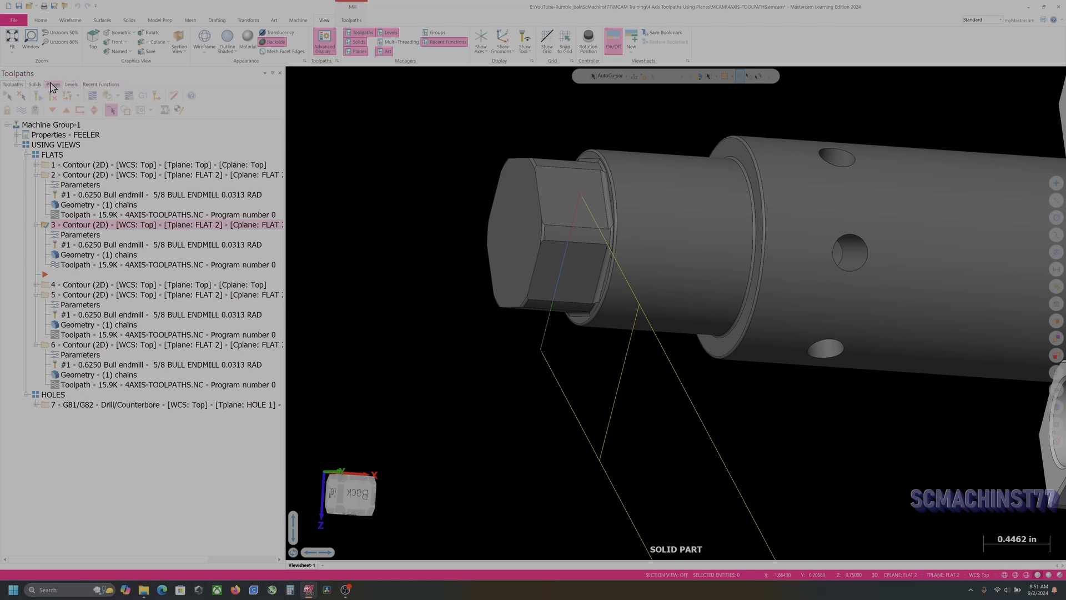
left_click(71, 84)
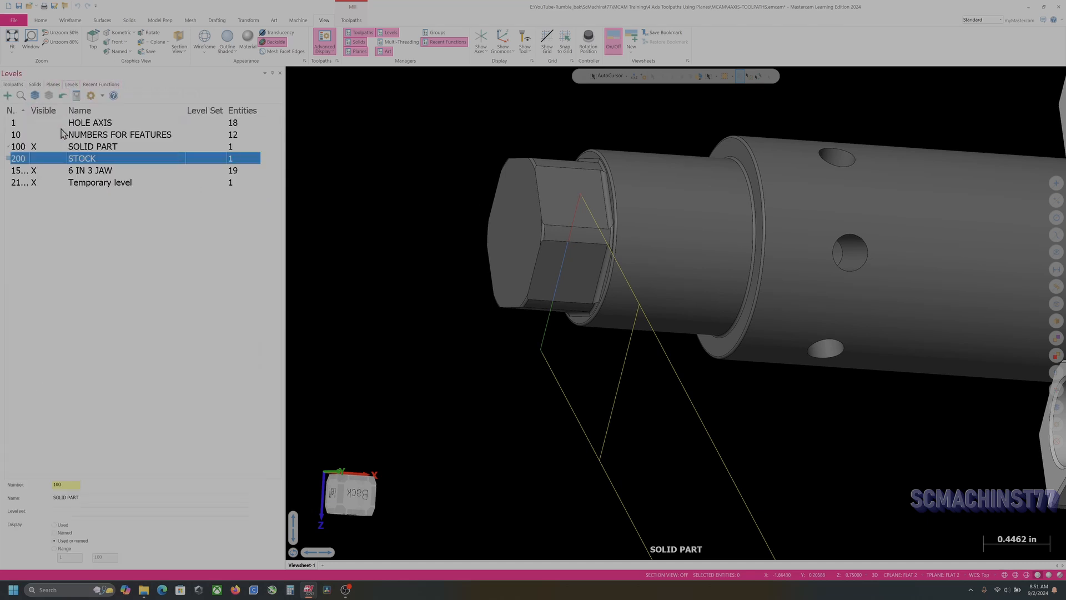
left_click(34, 134)
middle_click_drag(578, 200, 555, 226)
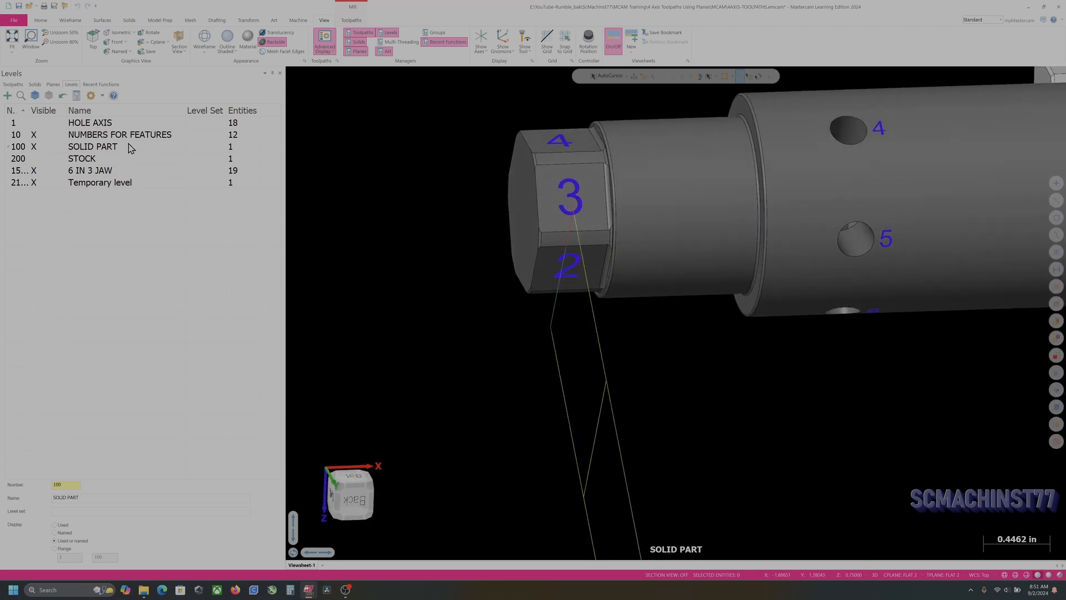
Rechain the geometry of contour operation 3 to the inner shoulder edge of flat 3
left_click(13, 85)
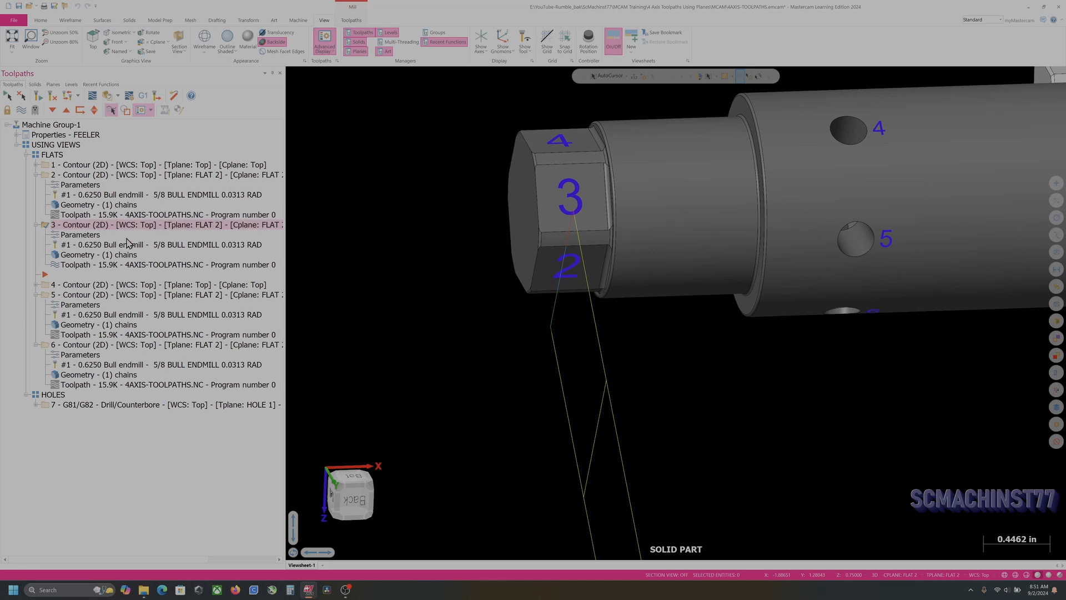
left_click(78, 255)
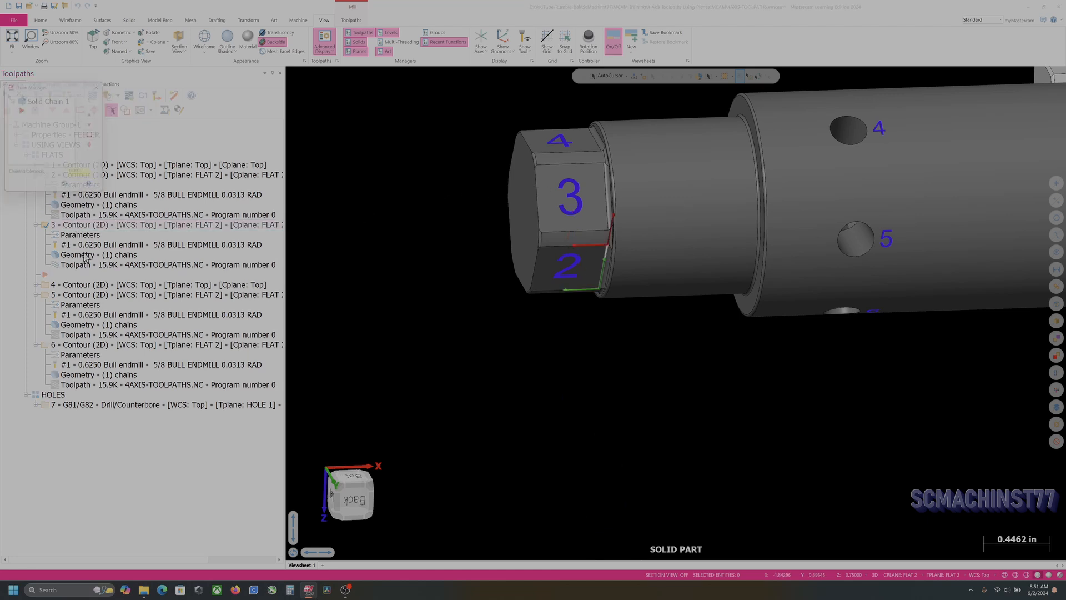
right_click(48, 129)
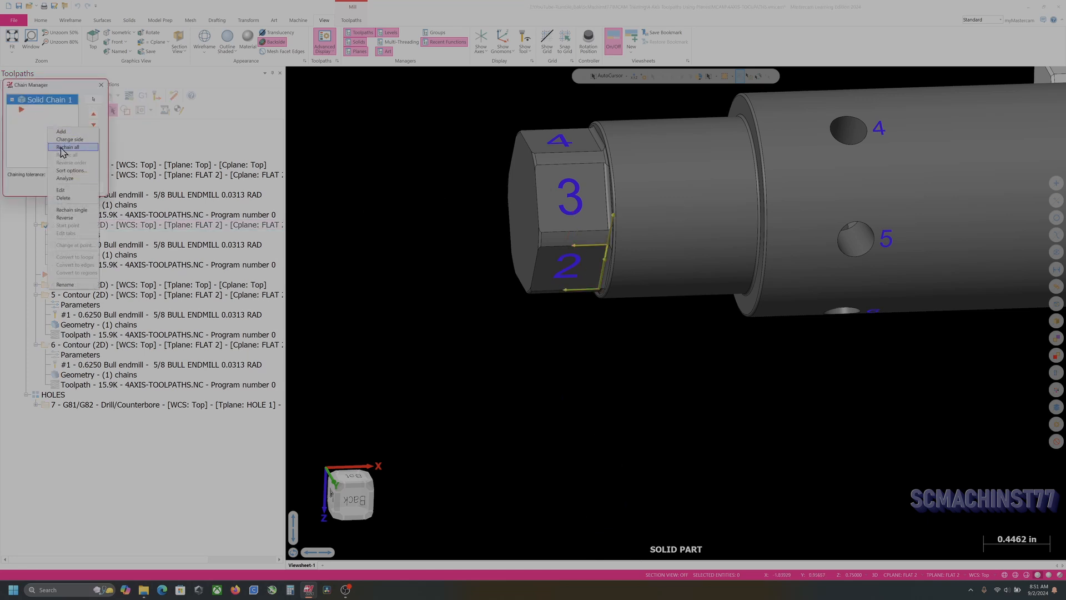
left_click(66, 147)
scroll(597, 191, "up", 3)
left_click(609, 246)
left_click(232, 344)
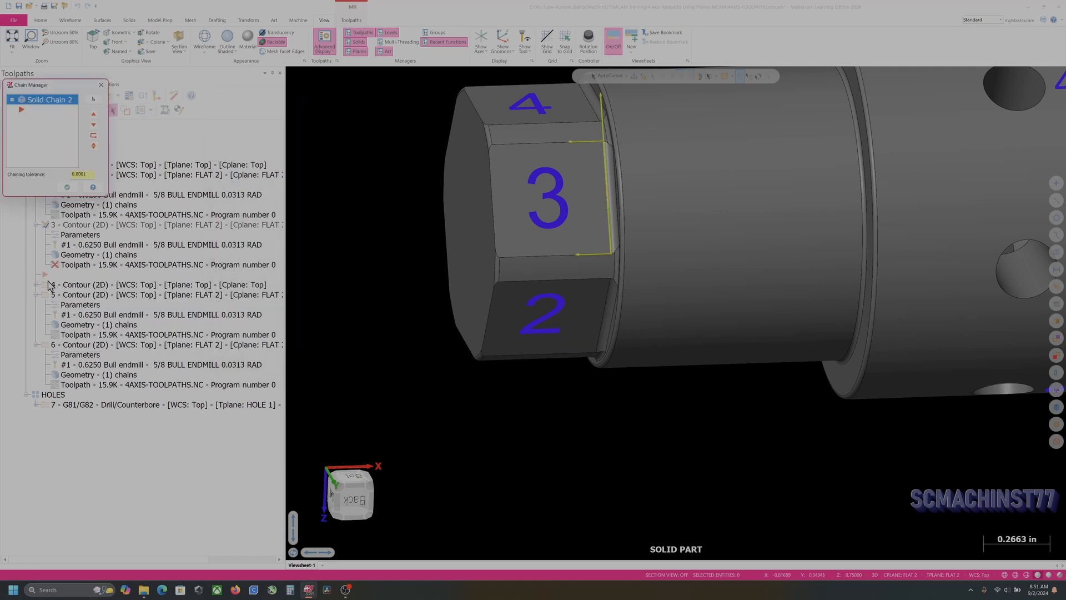
left_click(66, 187)
Expand contour operation 4 and rechain its geometry to the inner shoulder edge of flat 4
left_click(36, 285)
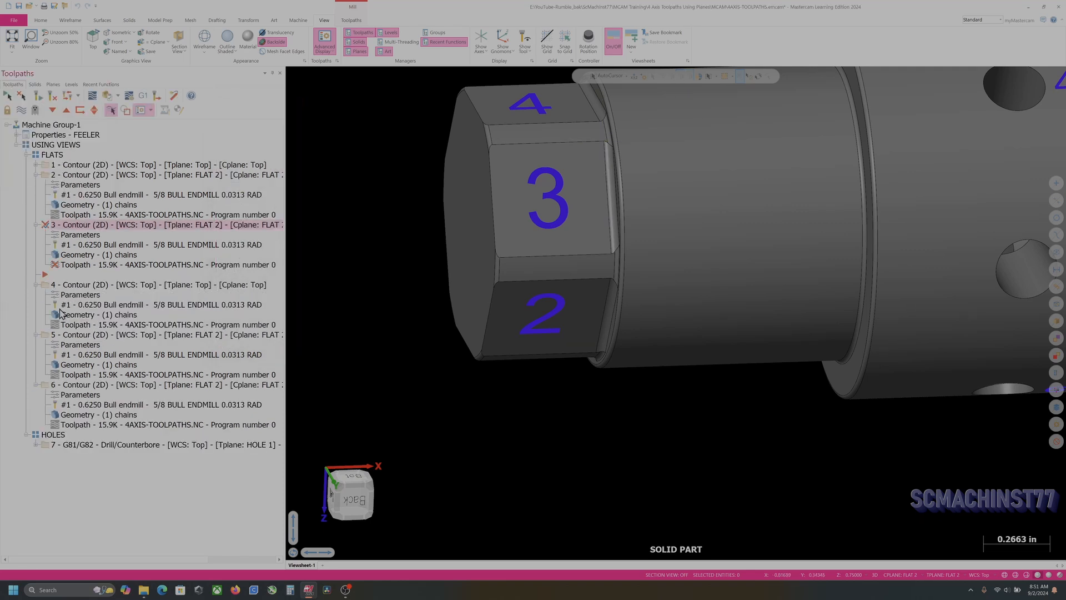
left_click(94, 315)
left_click(62, 103)
right_click(43, 130)
left_click(48, 153)
middle_click_drag(467, 189, 475, 249)
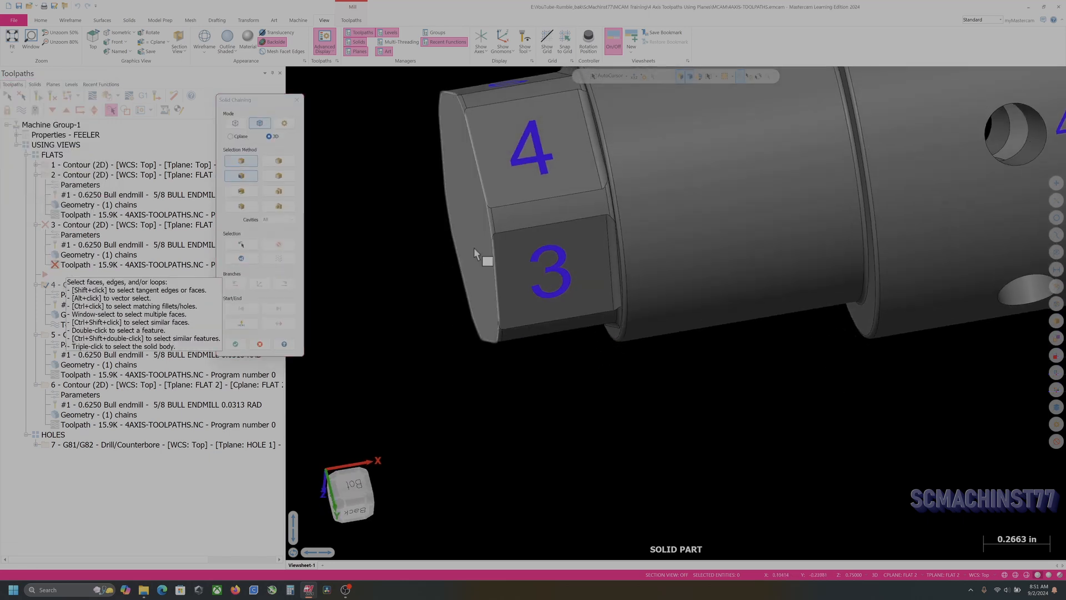
left_click(595, 171)
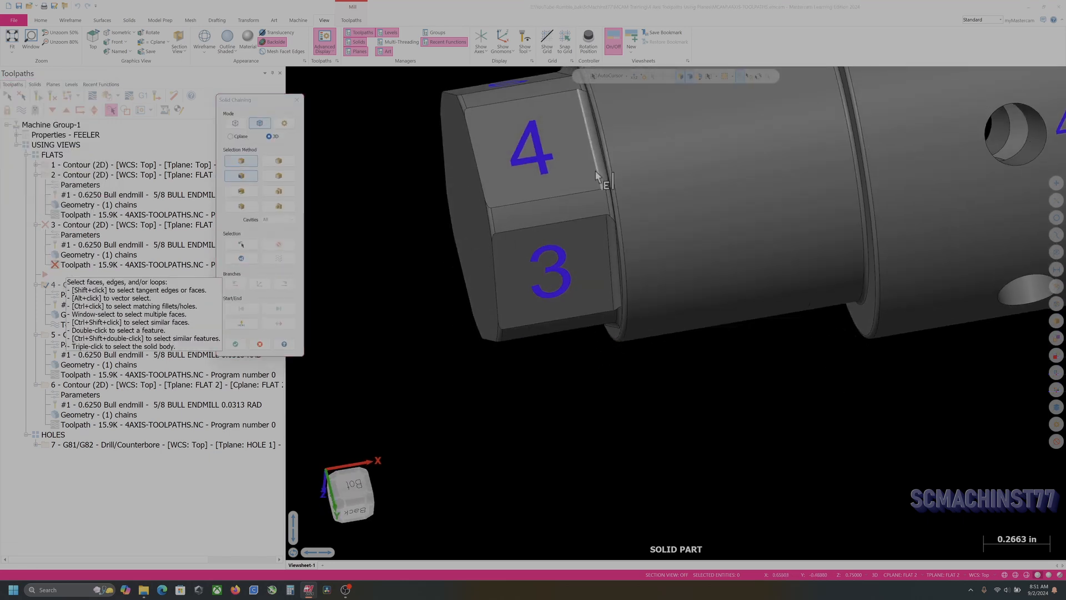
left_click(236, 344)
left_click(67, 187)
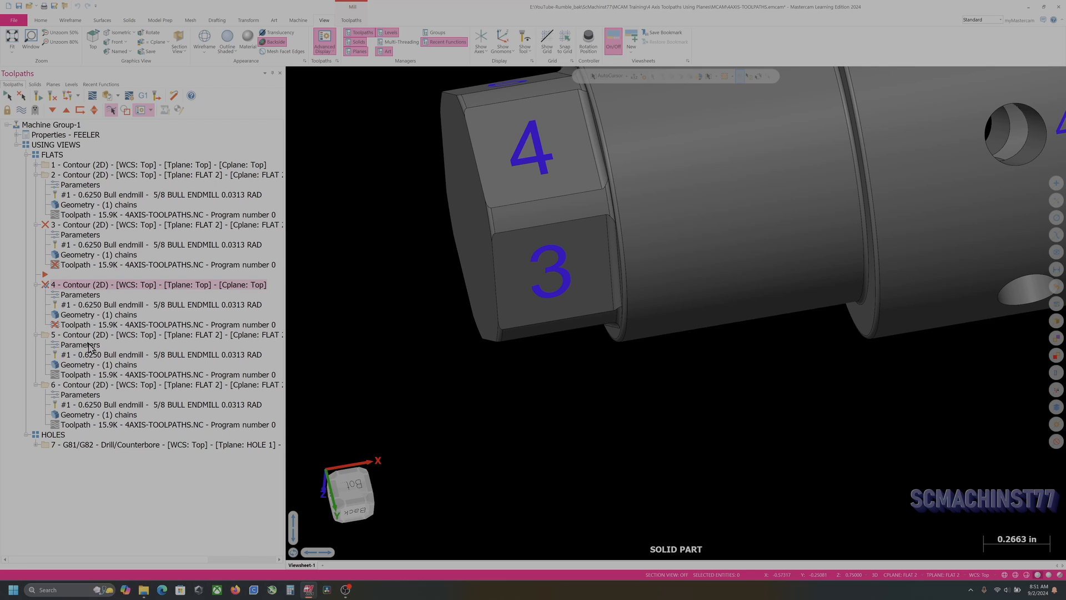
Rechain the geometry of contour operation 5 to the inner shoulder edge of flat 5
left_click(89, 364)
right_click(21, 119)
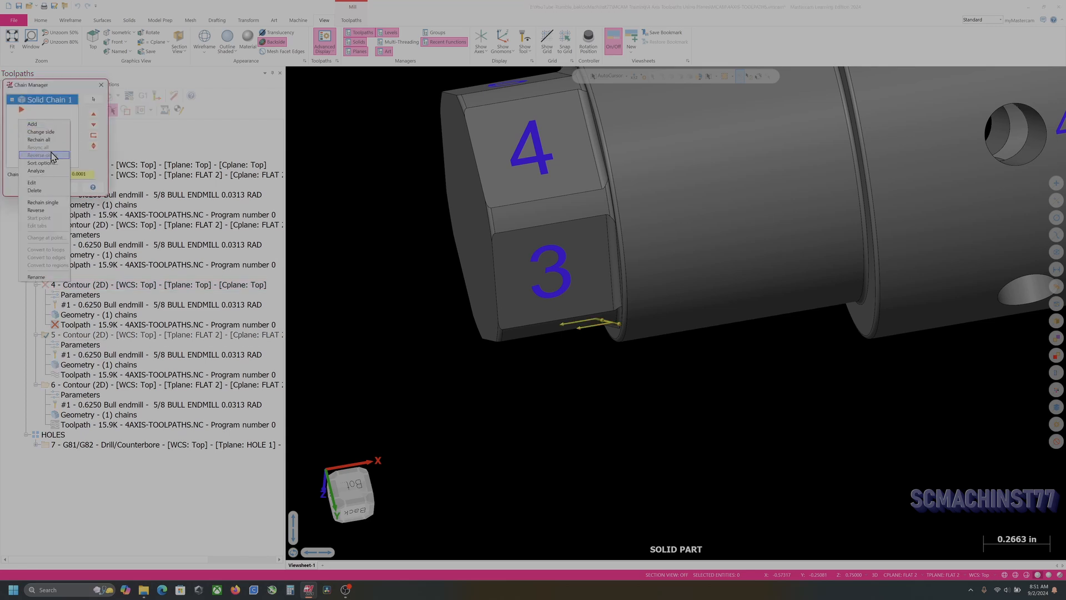
left_click(51, 141)
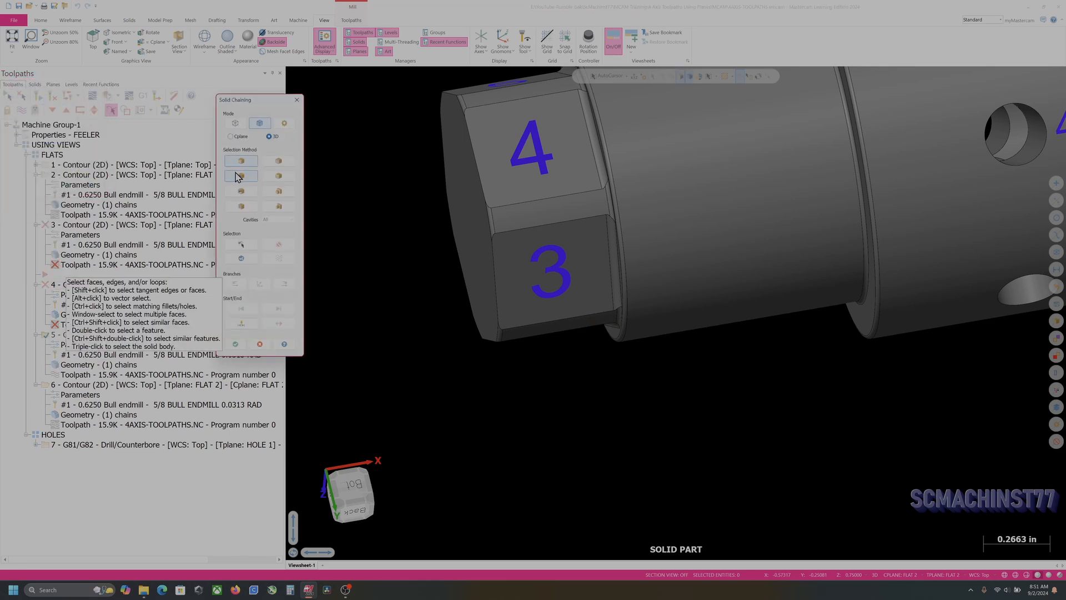
middle_click_drag(435, 173, 453, 231)
left_click(591, 201)
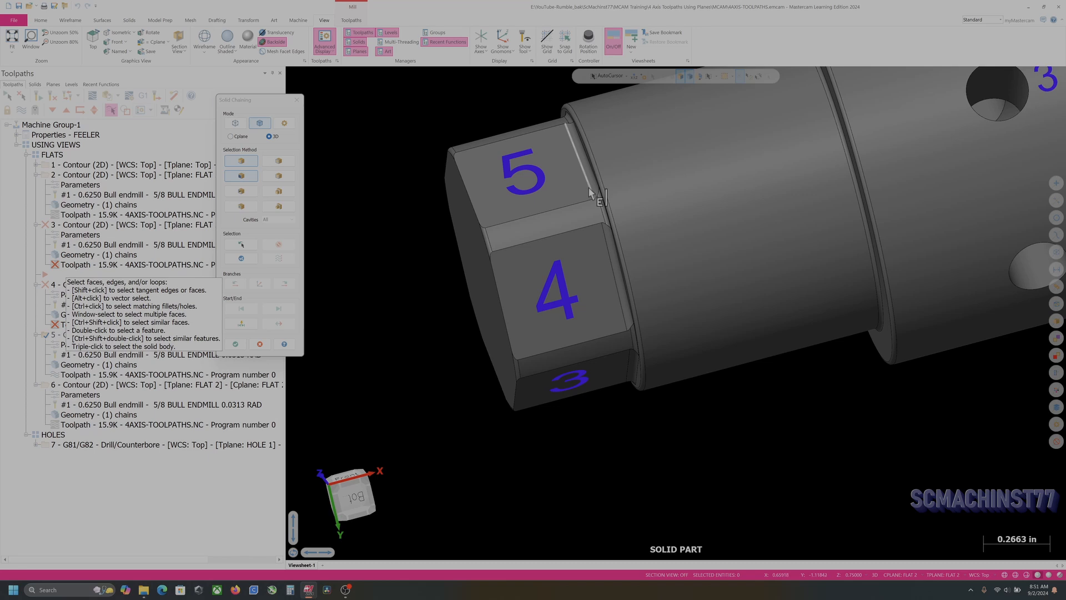
left_click(234, 344)
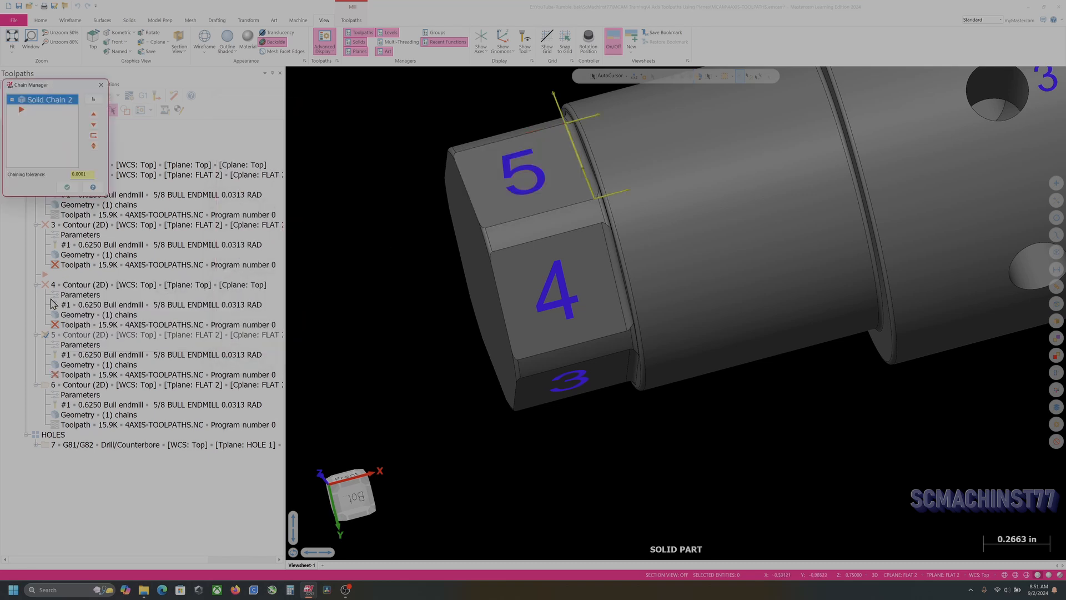
left_click(73, 200)
Rechain the geometry of contour operation 6 to the inner shoulder edge of flat 6, leaving its parameters as they are
left_click(74, 395)
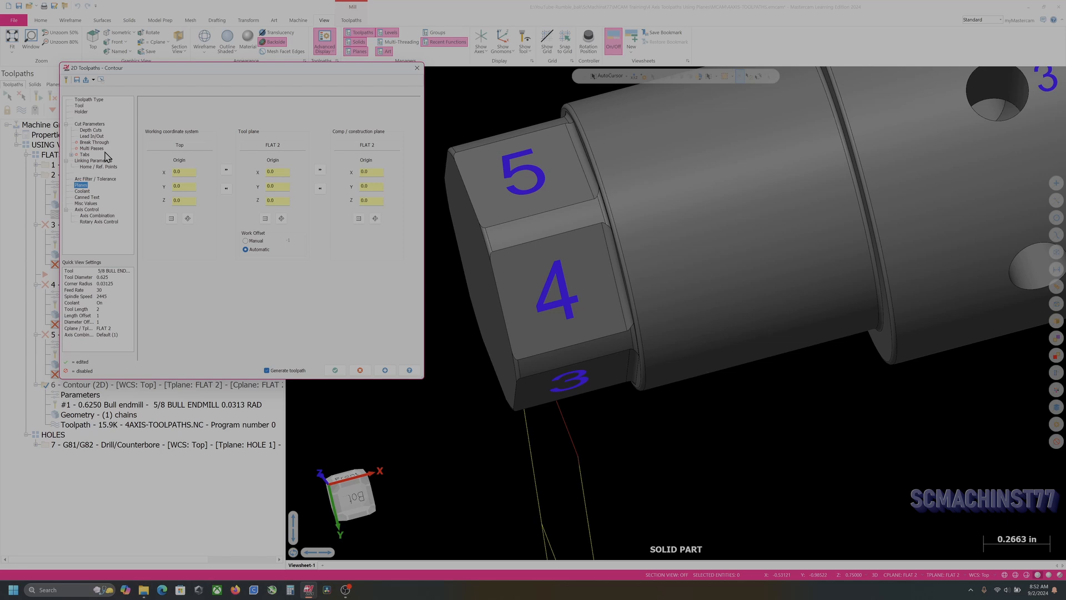
left_click(360, 370)
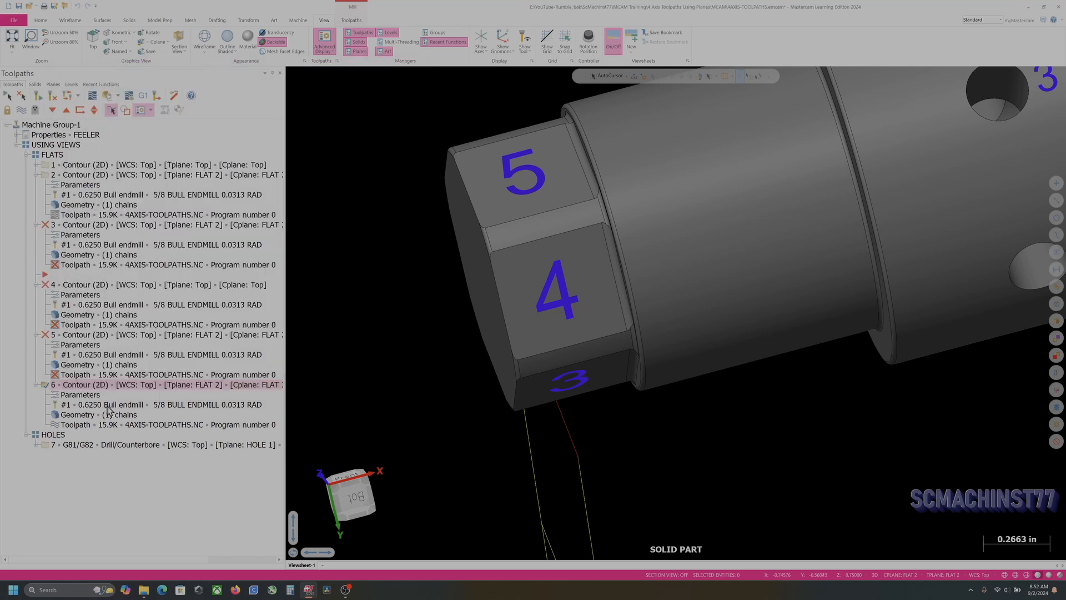
left_click(77, 415)
right_click(37, 127)
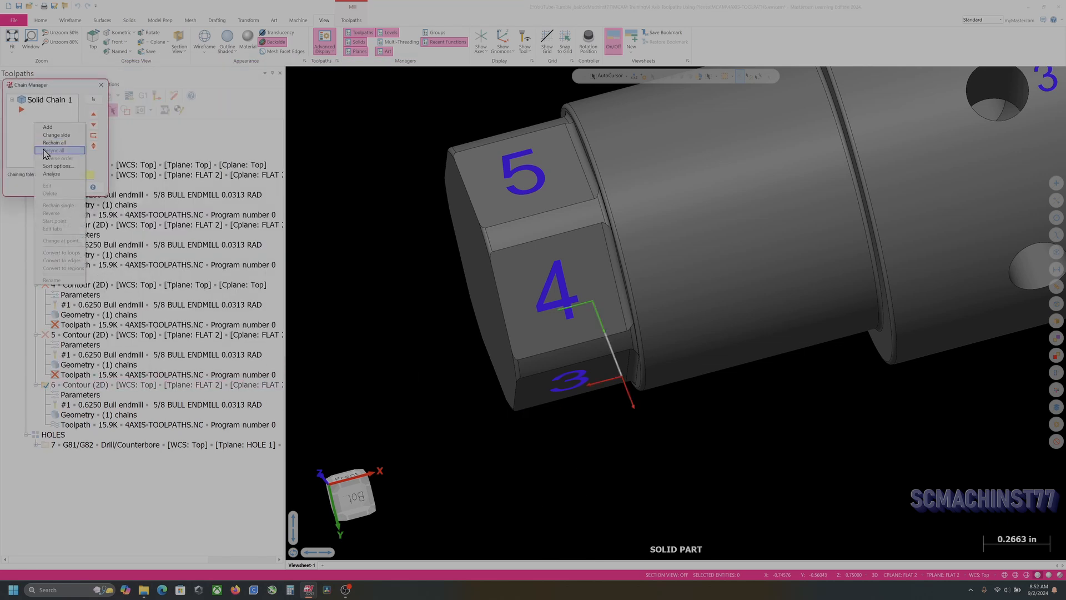
left_click(48, 153)
middle_click_drag(500, 209, 533, 286)
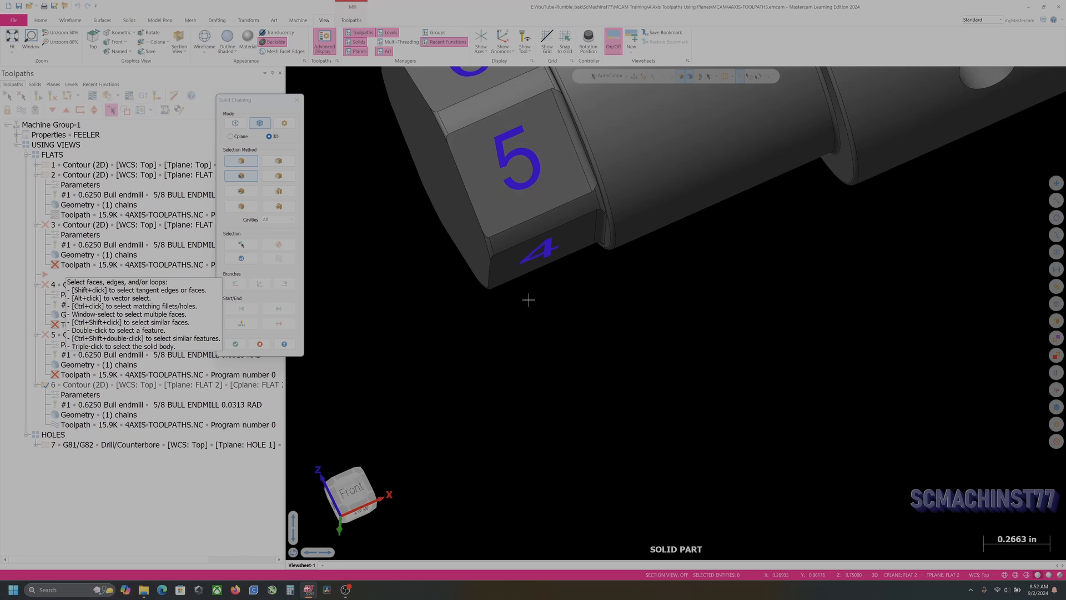
scroll(532, 285, "down", 2)
scroll(507, 144, "up", 1)
left_click(522, 158)
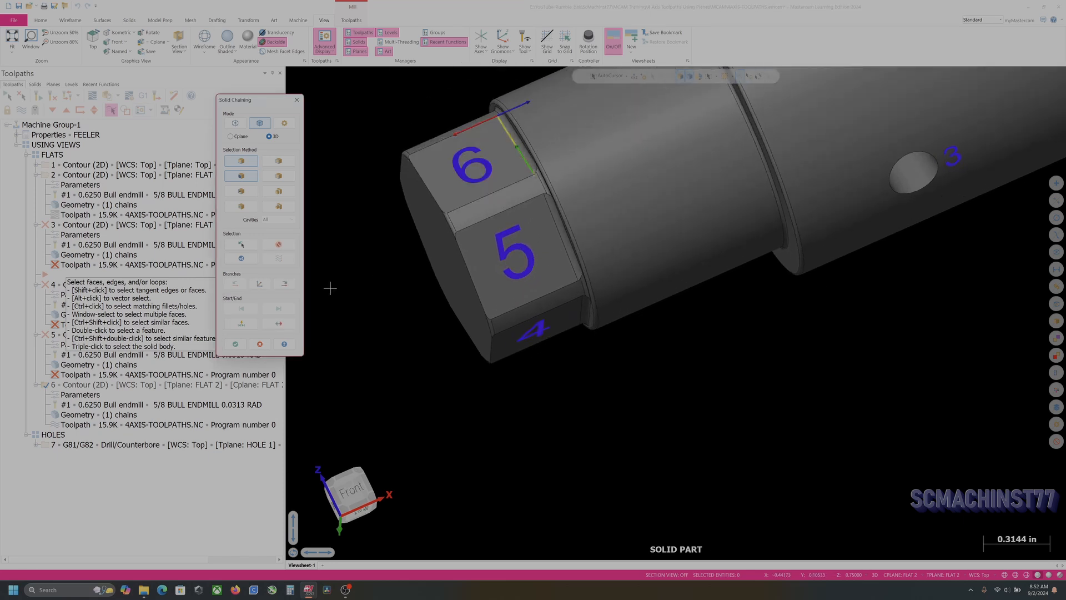
left_click(235, 343)
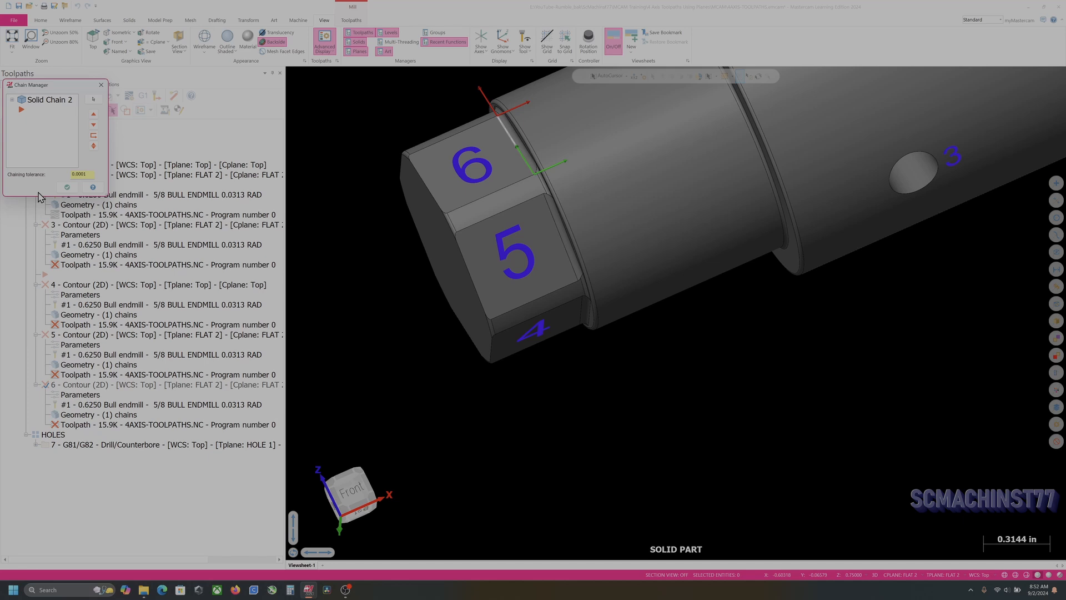
left_click(68, 187)
Examine the numbered flats and the shaft held in the three-jaw chuck from the side and the end
scroll(485, 316, "down", 2)
scroll(500, 237, "up", 2)
middle_click_drag(501, 236, 601, 174)
middle_click_drag(608, 174, 585, 147)
scroll(585, 147, "down", 8)
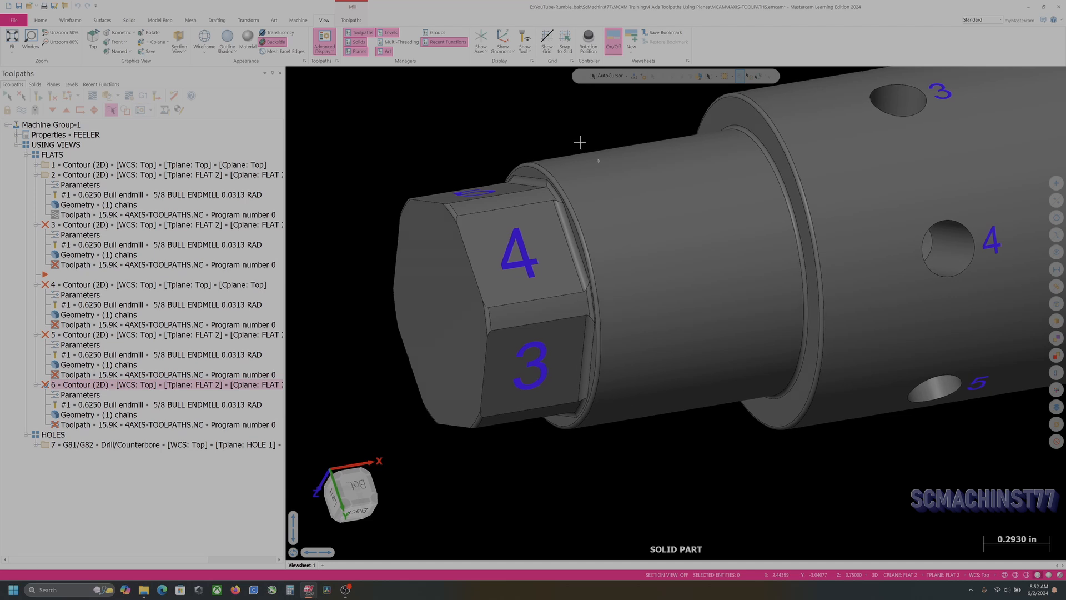
middle_click_drag(519, 213, 620, 271)
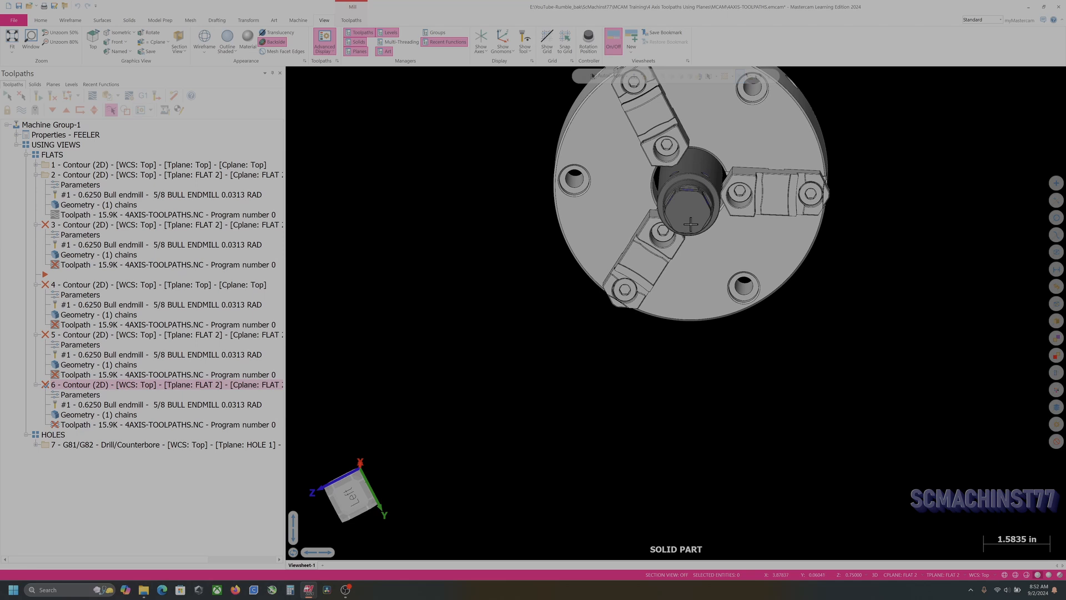
middle_click_drag(690, 224, 472, 222)
scroll(471, 222, "up", 5)
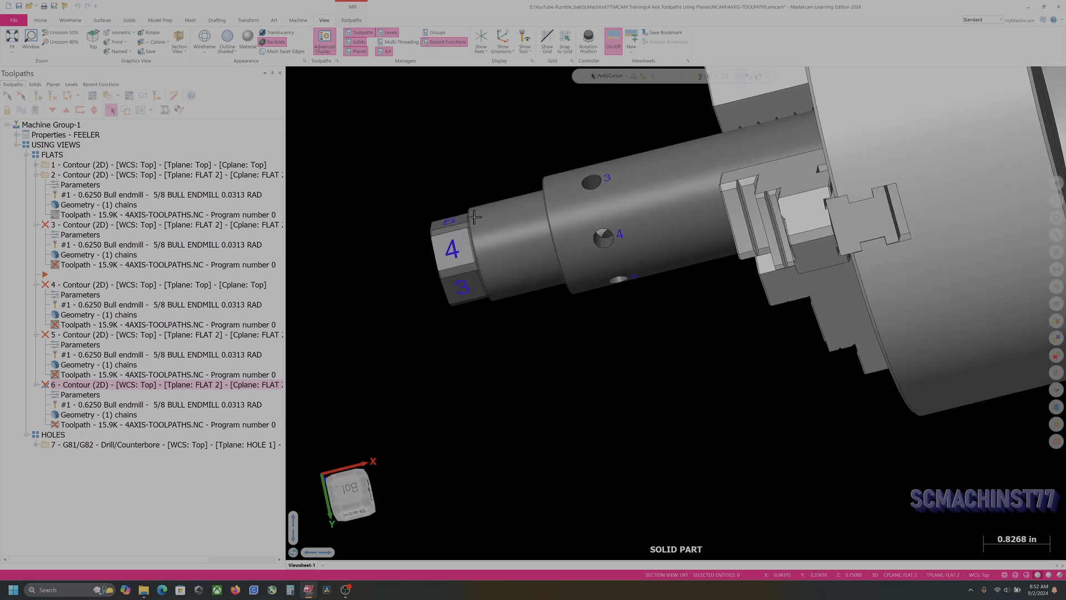
scroll(473, 216, "up", 3)
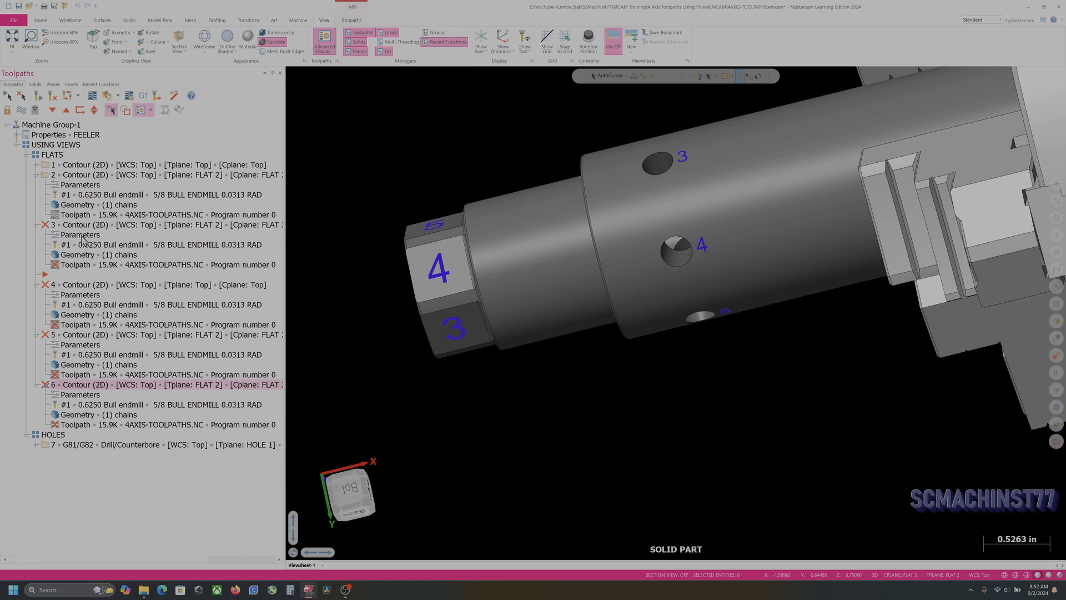
Regenerate all invalid contour operations and check the direction of their toolpaths around the flats, including operation 2
left_click(52, 95)
scroll(629, 272, "down", 3)
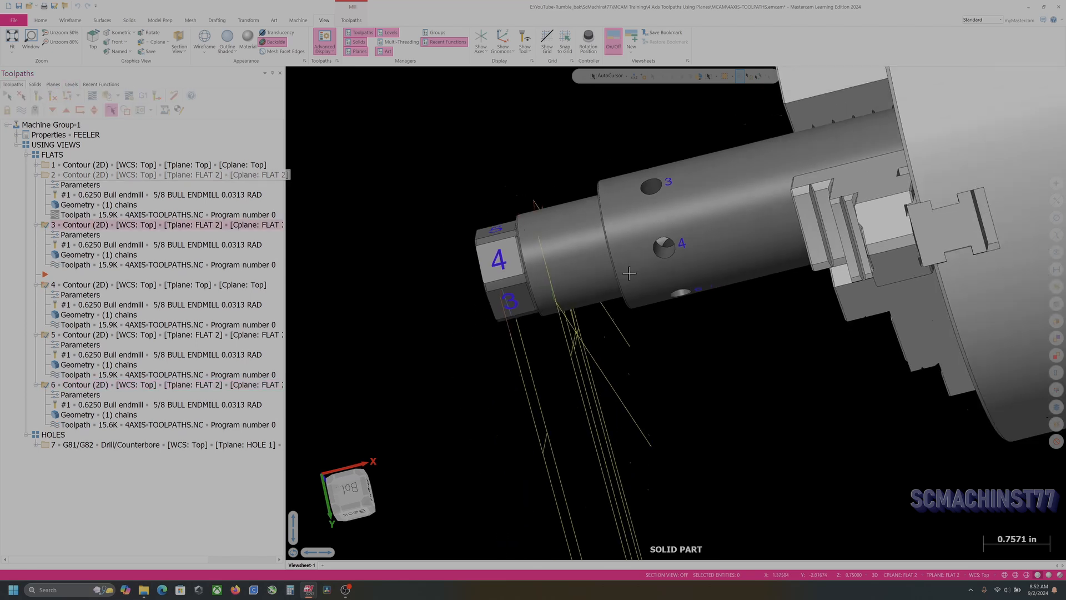
middle_click_drag(629, 273, 551, 195)
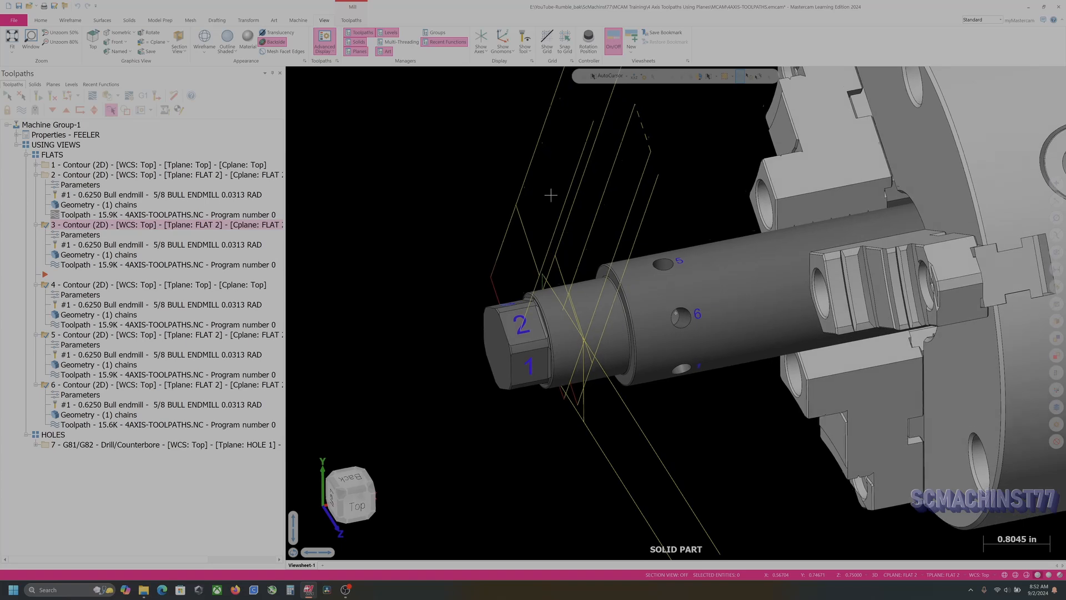
scroll(509, 306, "up", 3)
middle_click_drag(509, 305, 577, 282)
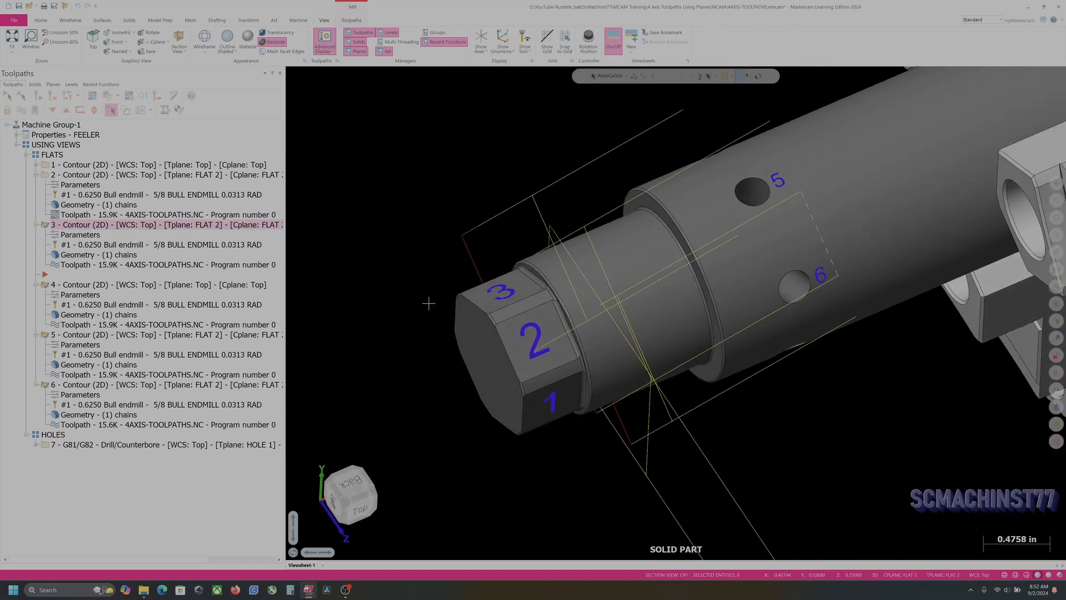
left_click(84, 174)
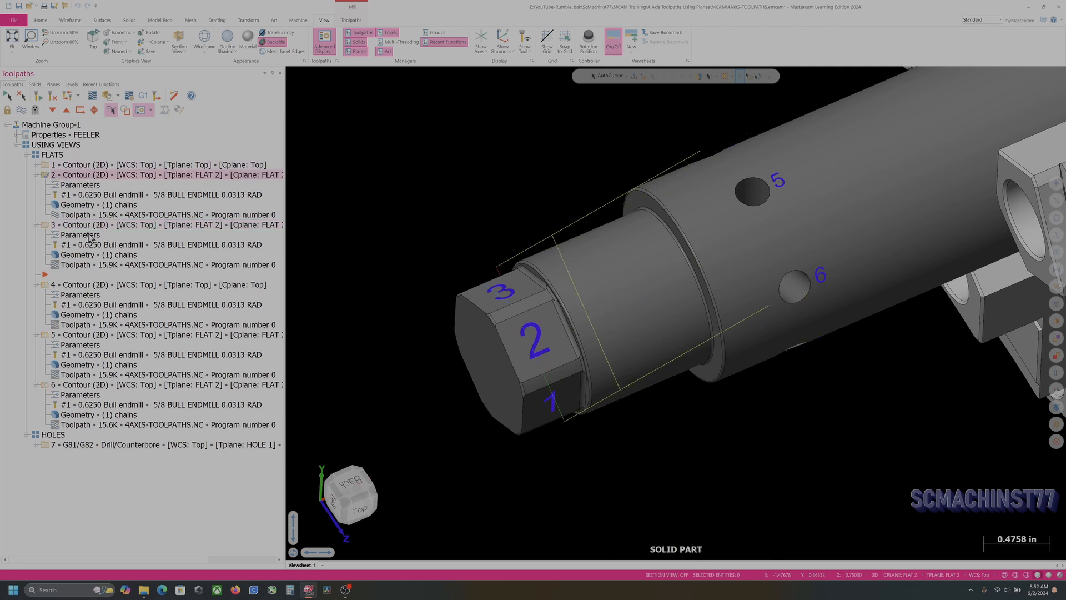
Set the tool plane of contour operation 3 to FLAT 3 and copy it to the construction plane
left_click(89, 235)
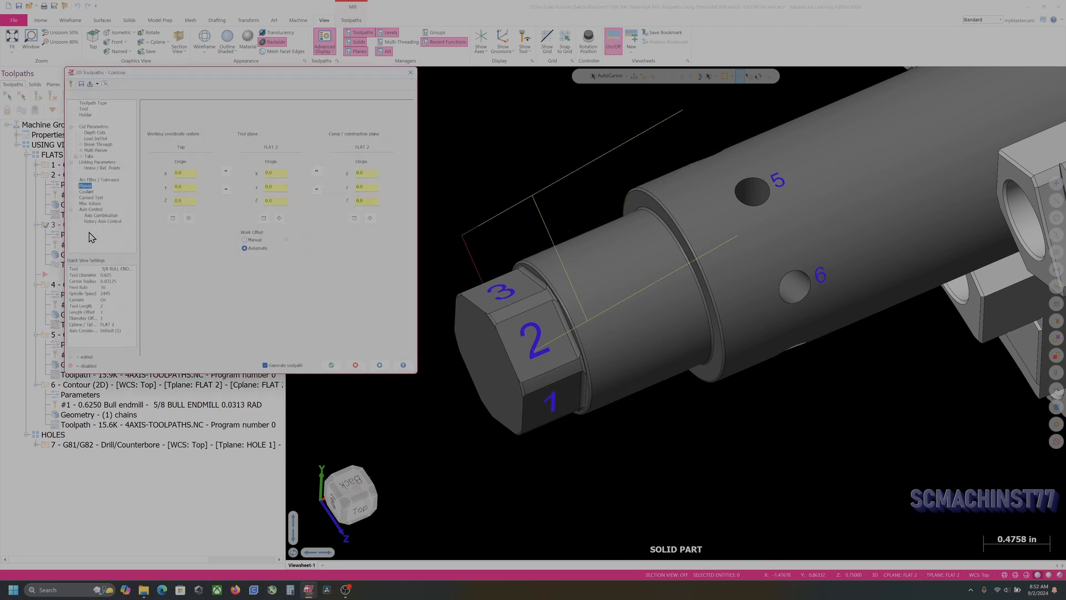
left_click(265, 218)
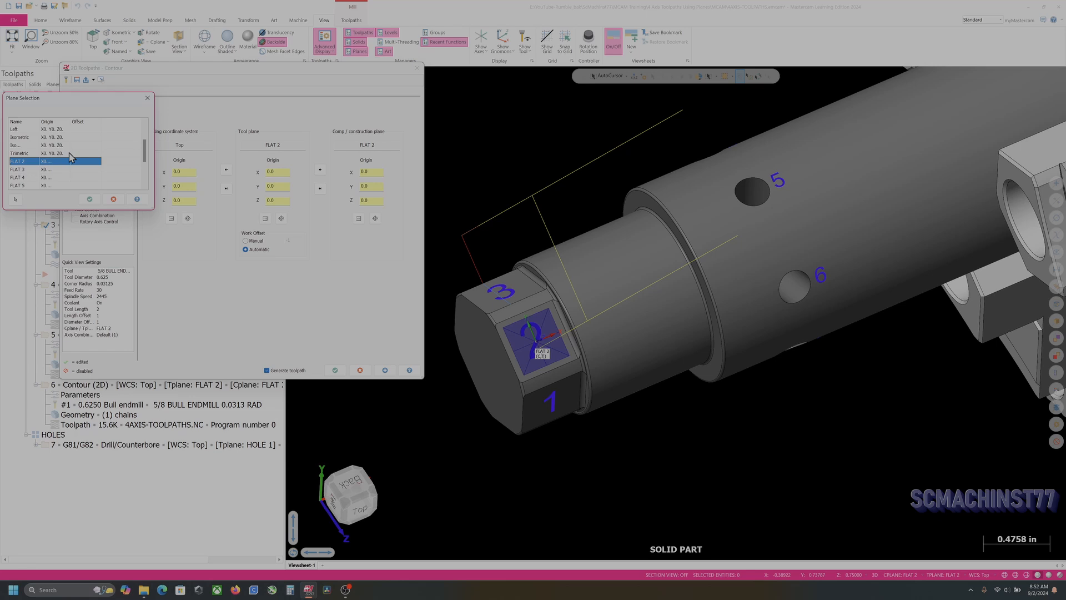
left_click(26, 145)
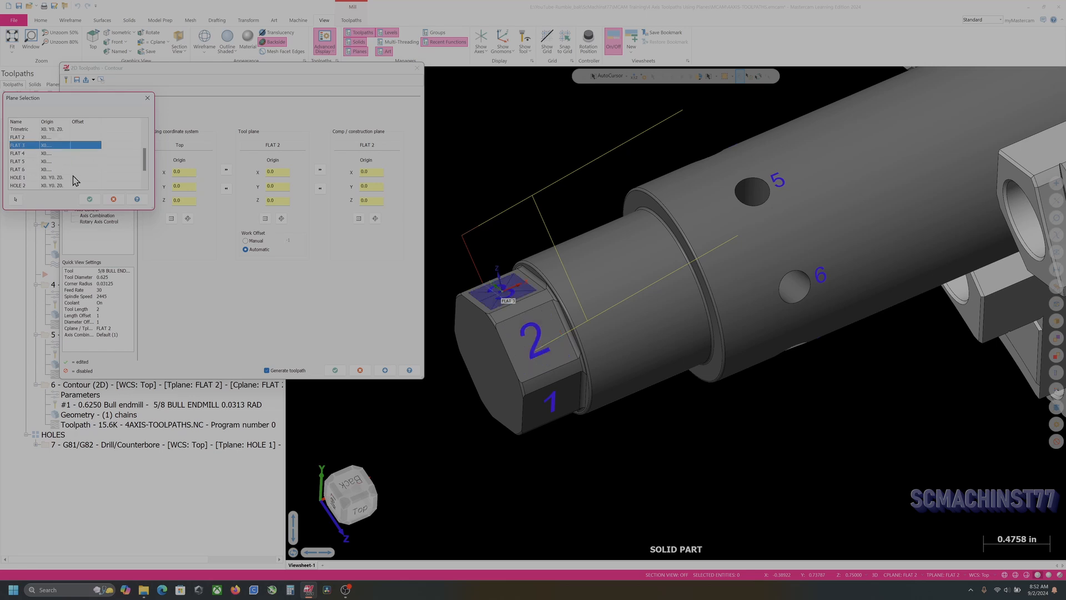
left_click(89, 199)
left_click(320, 171)
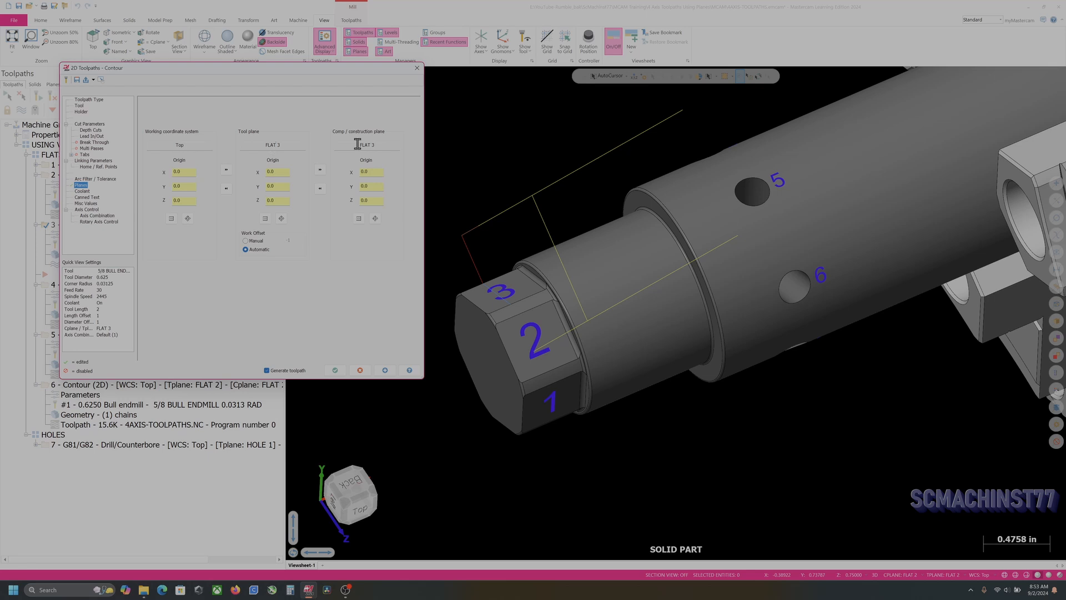
left_click(335, 369)
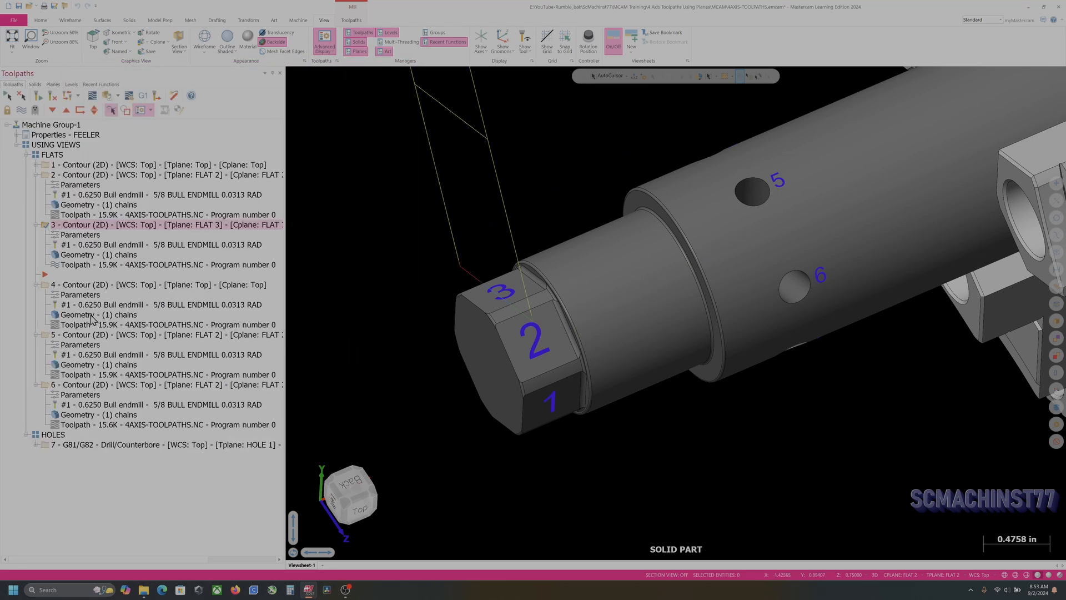
Set the tool plane of contour operation 4 to FLAT 4 and copy it to the construction plane
left_click(82, 295)
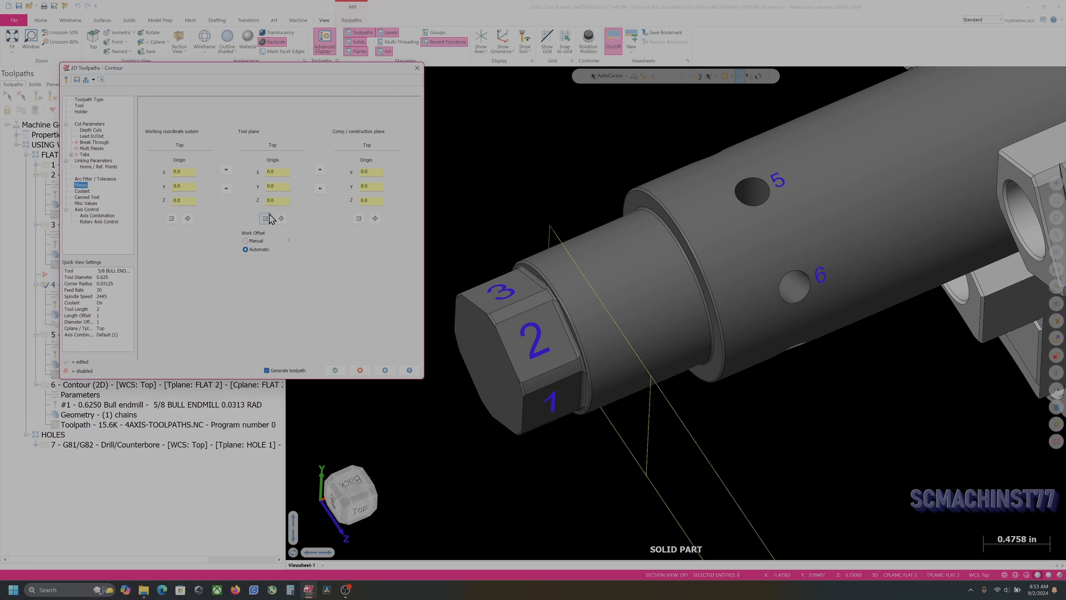
left_click(265, 218)
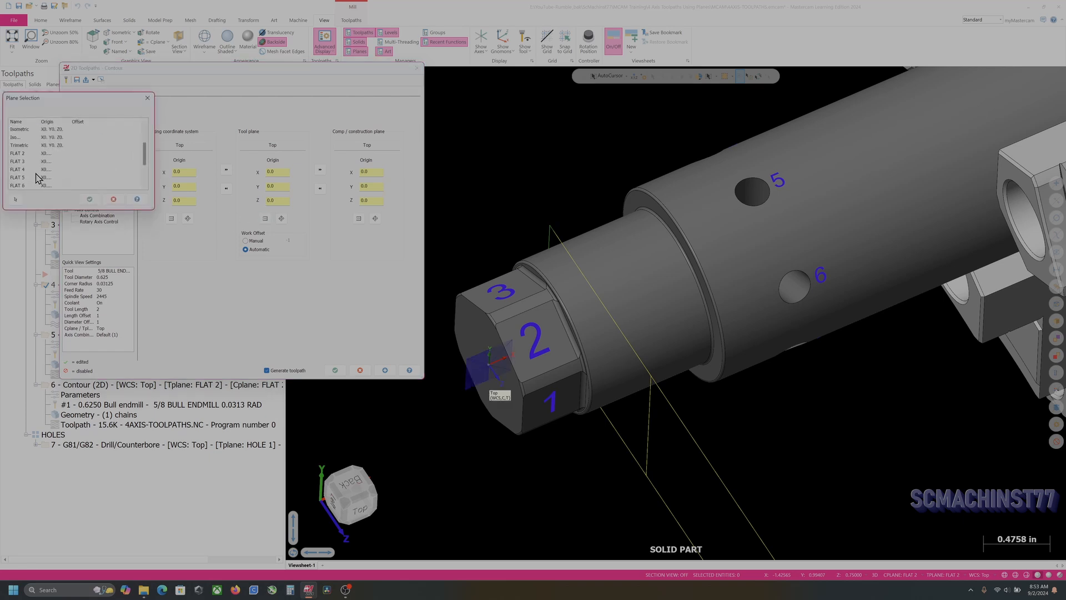
left_click(27, 170)
left_click(89, 198)
left_click(320, 169)
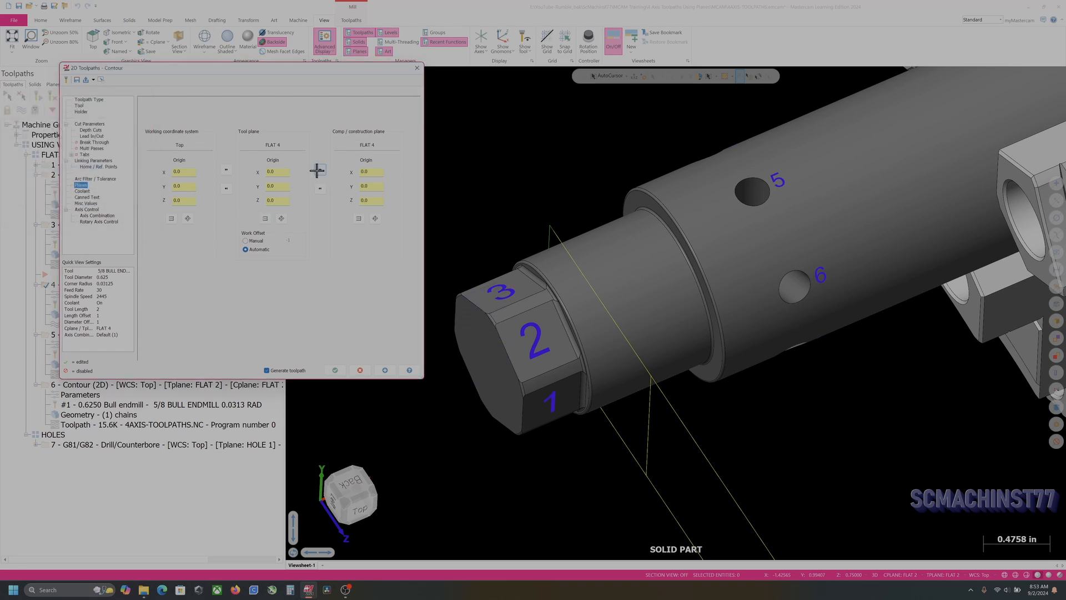
left_click(335, 369)
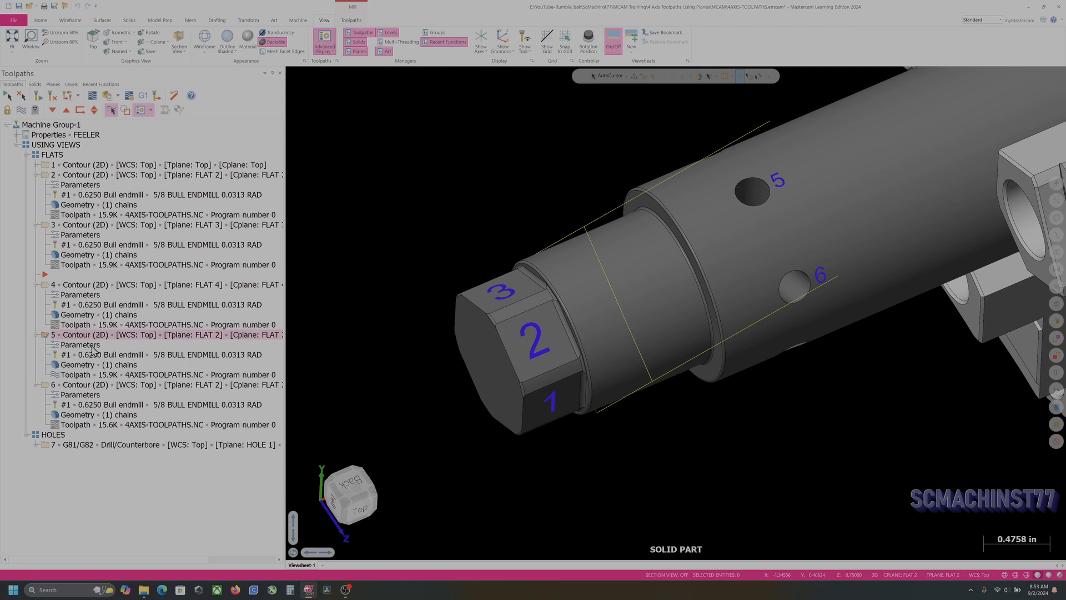
Set the tool plane of contour operation 5 to FLAT 5 and copy it to the construction plane
left_click(92, 345)
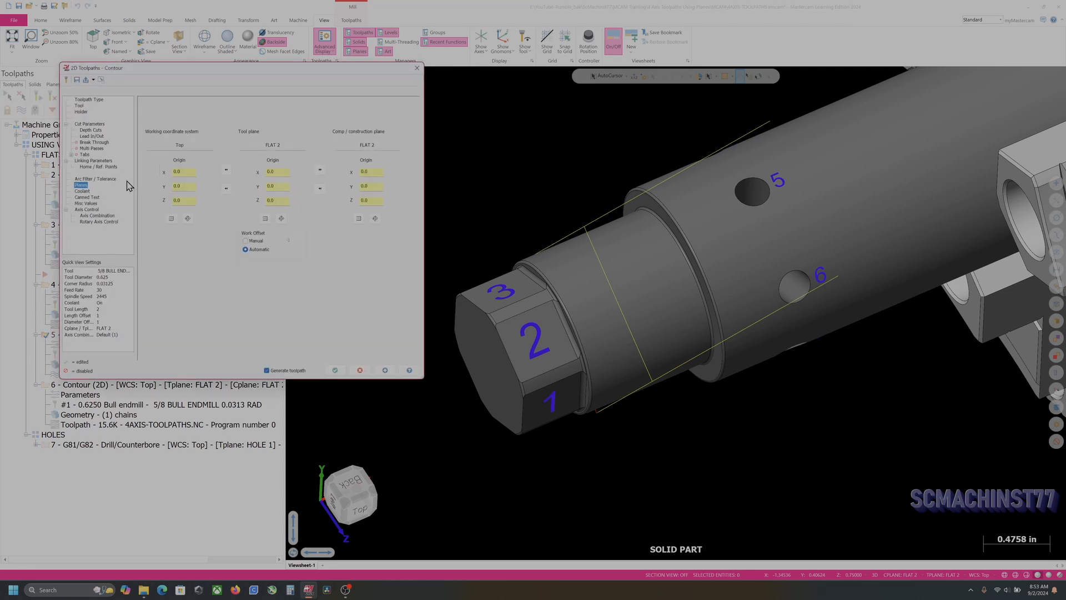
left_click(265, 218)
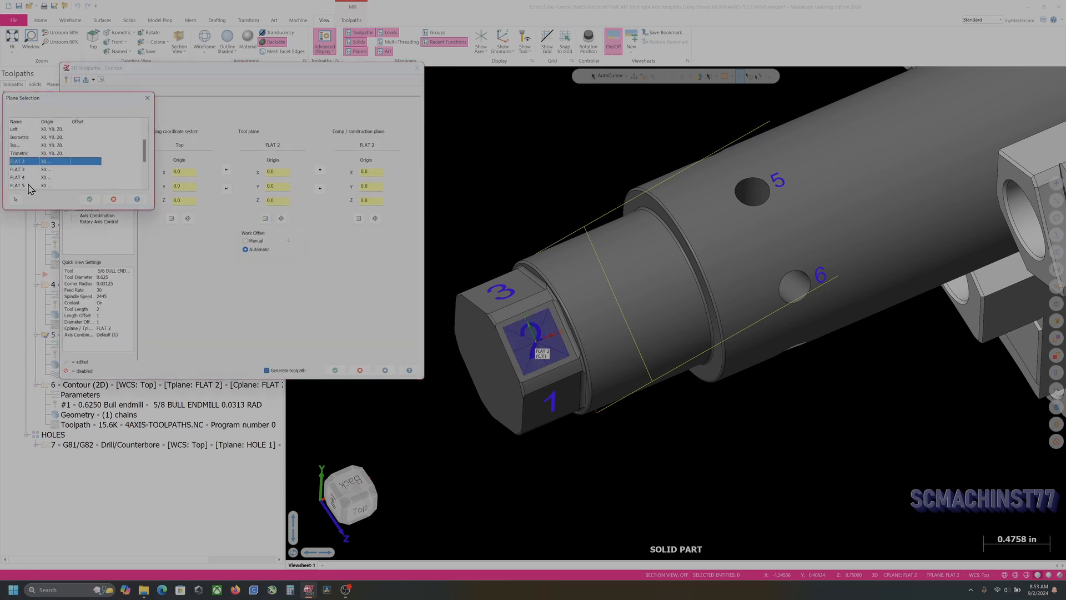
left_click(28, 186)
left_click(90, 199)
left_click(334, 369)
Set the tool plane of contour operation 6 to FLAT 6 and copy it to the construction plane
middle_click_drag(388, 267, 498, 197)
left_click(55, 361)
left_click(89, 395)
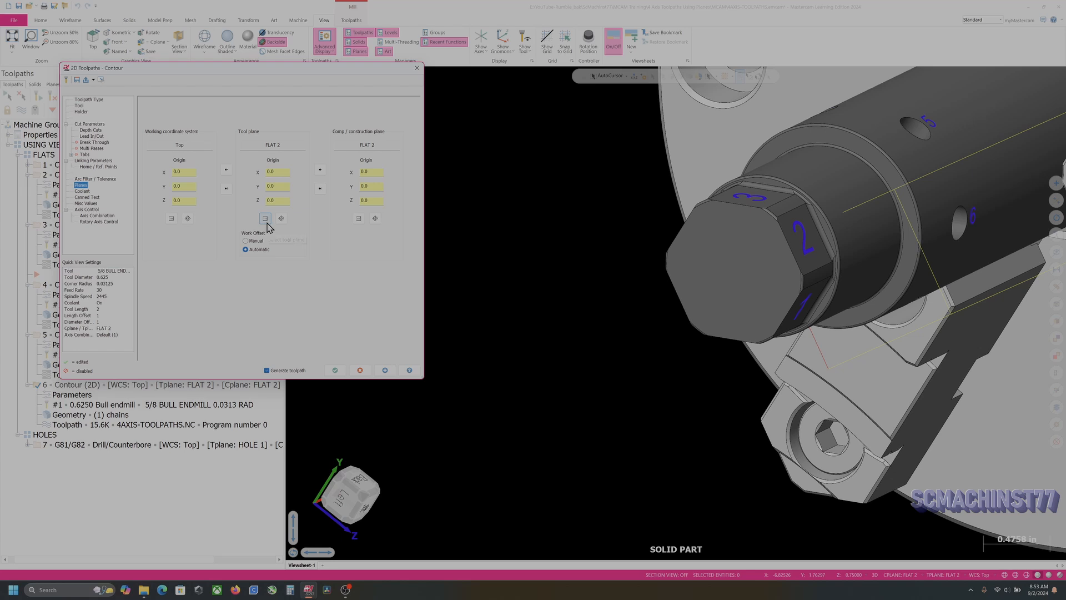
left_click(264, 218)
scroll(48, 181, "down", 2)
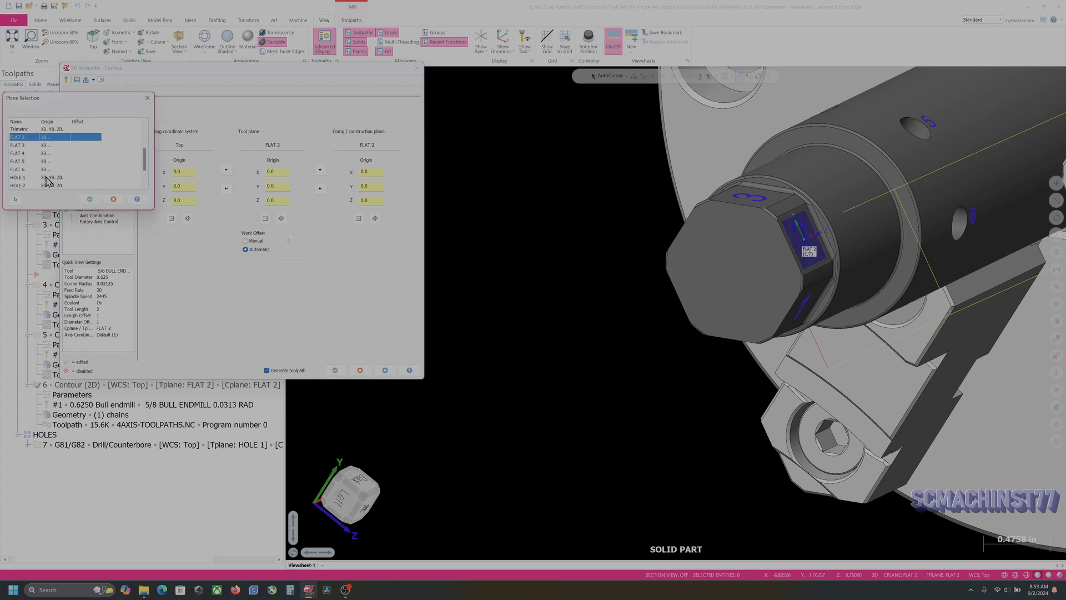
left_click(25, 170)
left_click(89, 199)
left_click(335, 370)
Select the whole FLATS group and backplot its contours to check the tool's approach to each flat
scroll(494, 190, "down", 3)
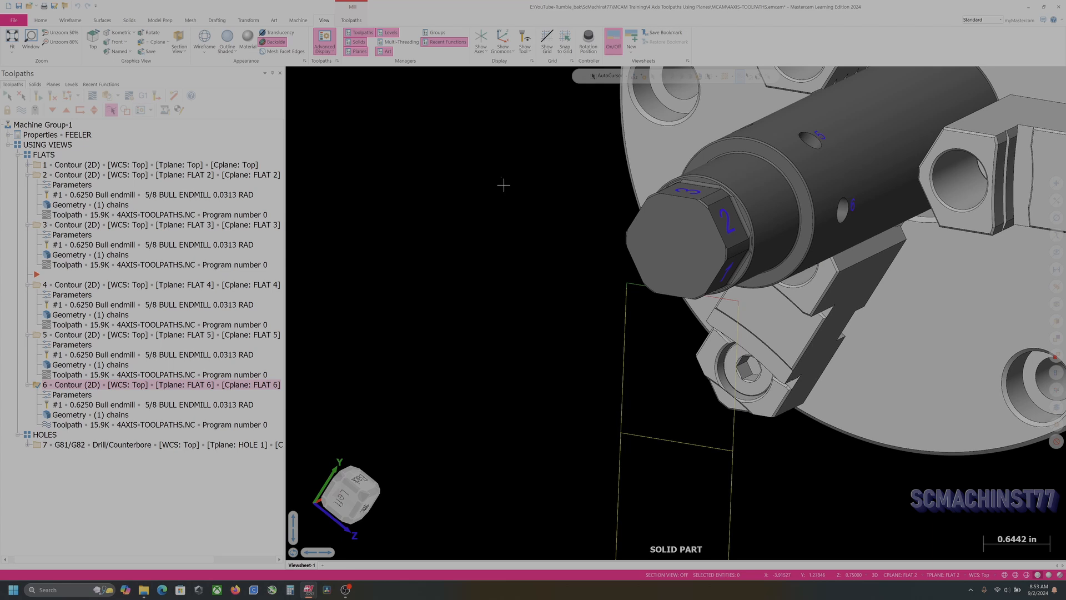
left_click(44, 165)
left_click(48, 155)
middle_click_drag(419, 194, 350, 189)
scroll(349, 189, "down", 4)
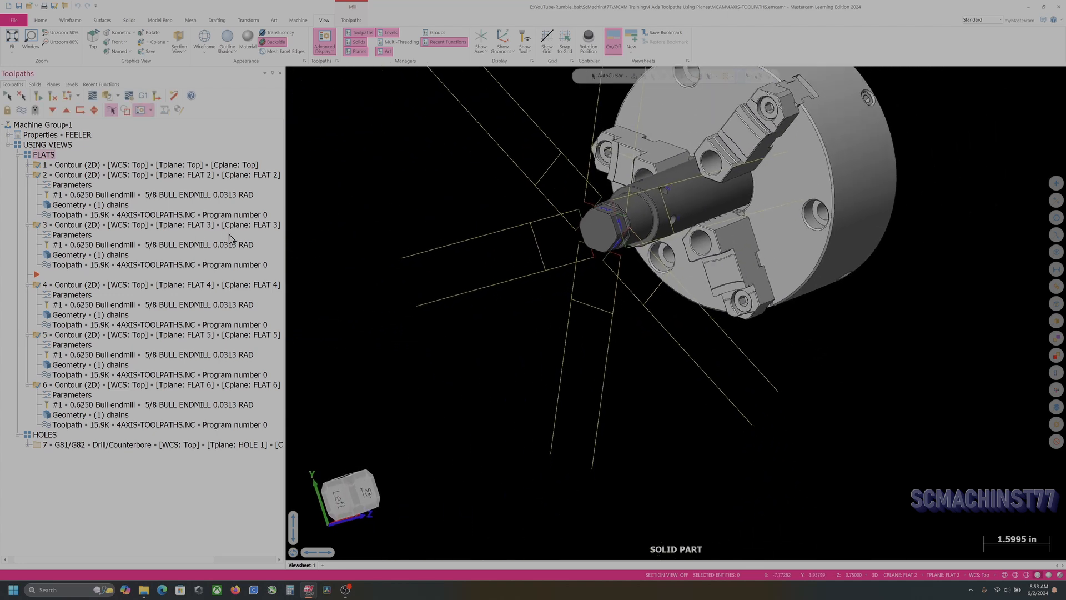
left_click(92, 96)
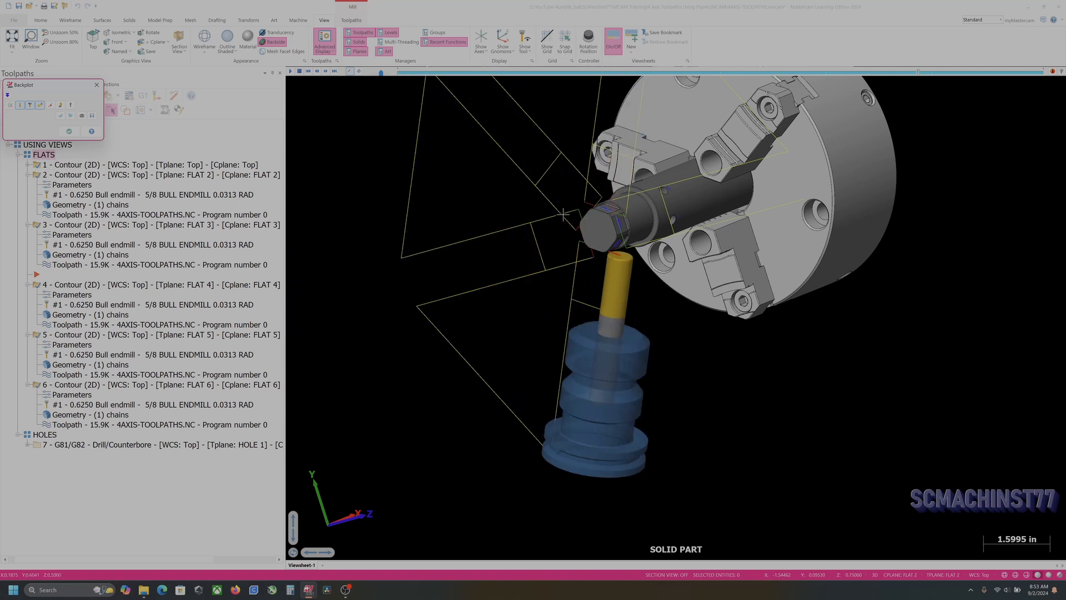
scroll(597, 241, "down", 3)
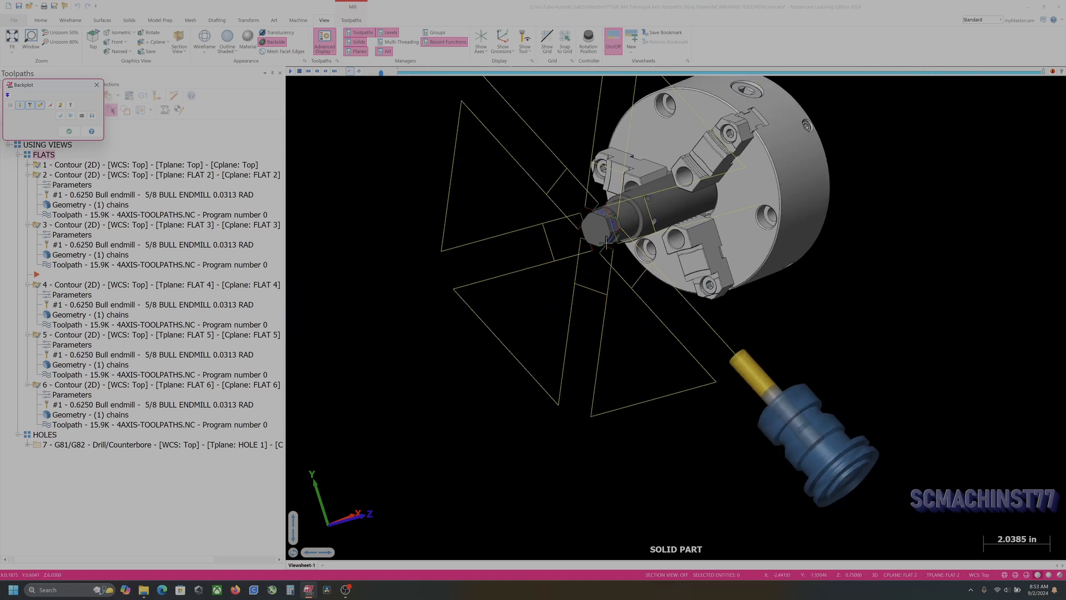
key("Escape")
Collapse contour operations 2 to 6 and move the insert arrow below operation 6 in the FLATS group
scroll(577, 239, "up", 4)
left_click(28, 175)
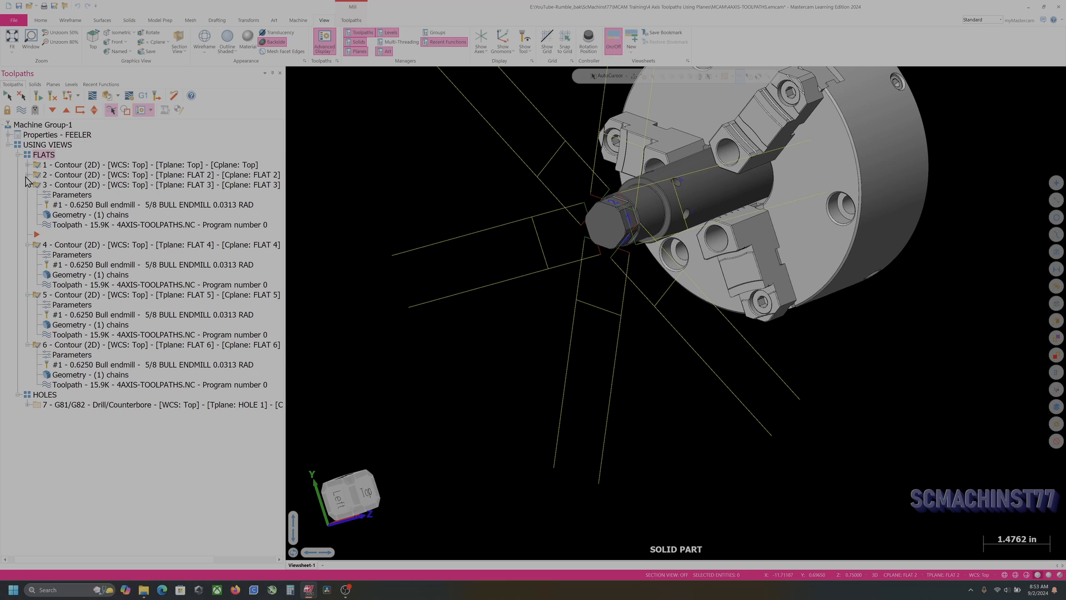
left_click(28, 185)
left_click(27, 205)
left_click(28, 215)
left_click(27, 224)
left_click(52, 109)
left_click(52, 109)
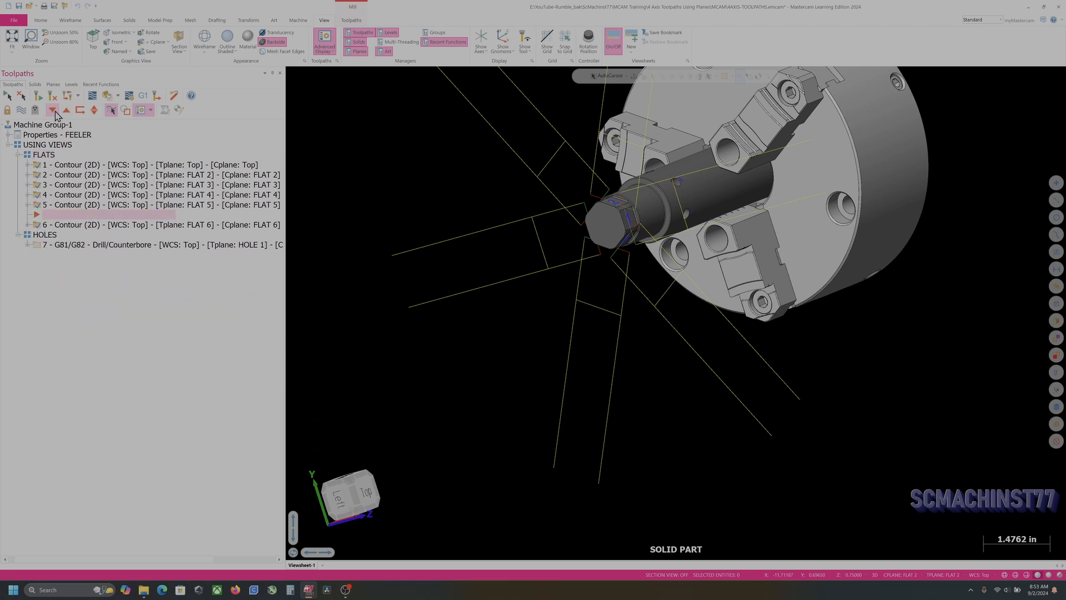
left_click(52, 109)
Delete contour operations 2 to 6 from the FLATS group, keeping only contour operation 1
scroll(464, 259, "down", 1)
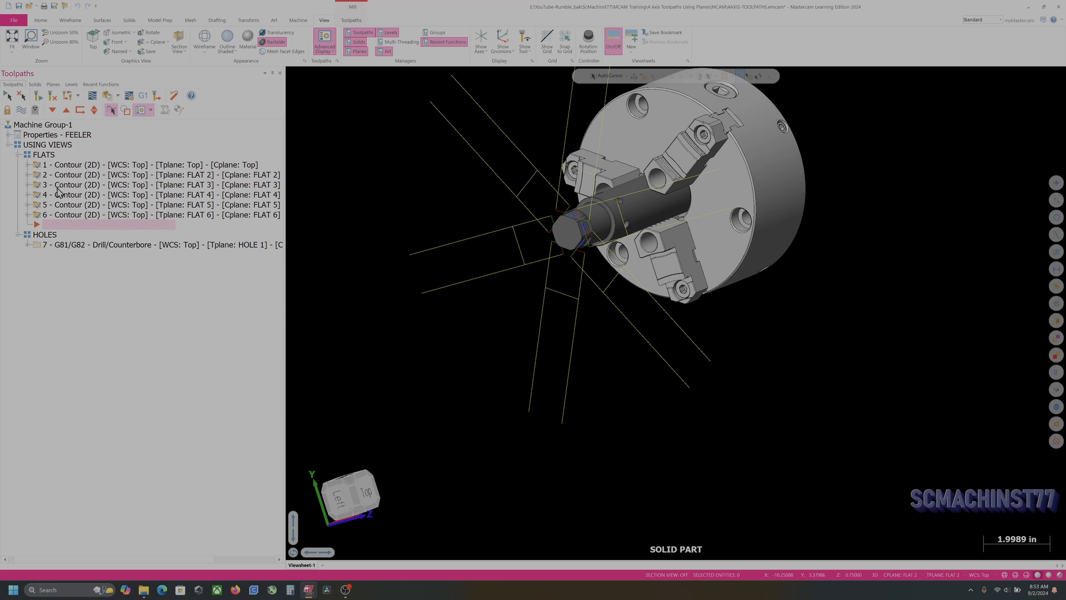
left_click(71, 176)
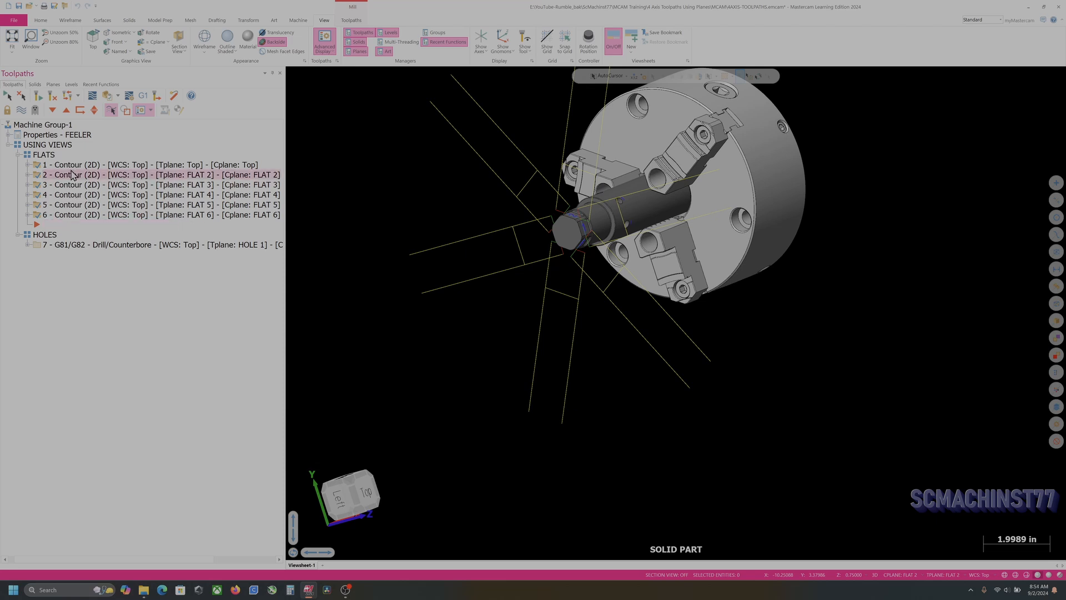
left_click(71, 169)
left_click(60, 178)
left_click(59, 217, "shift")
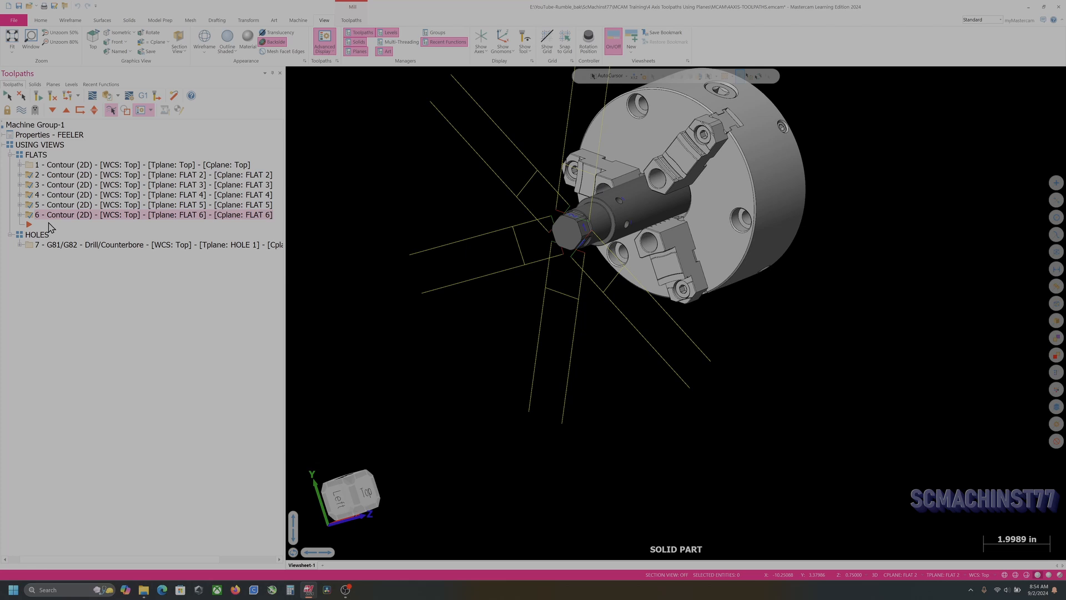
key("Delete")
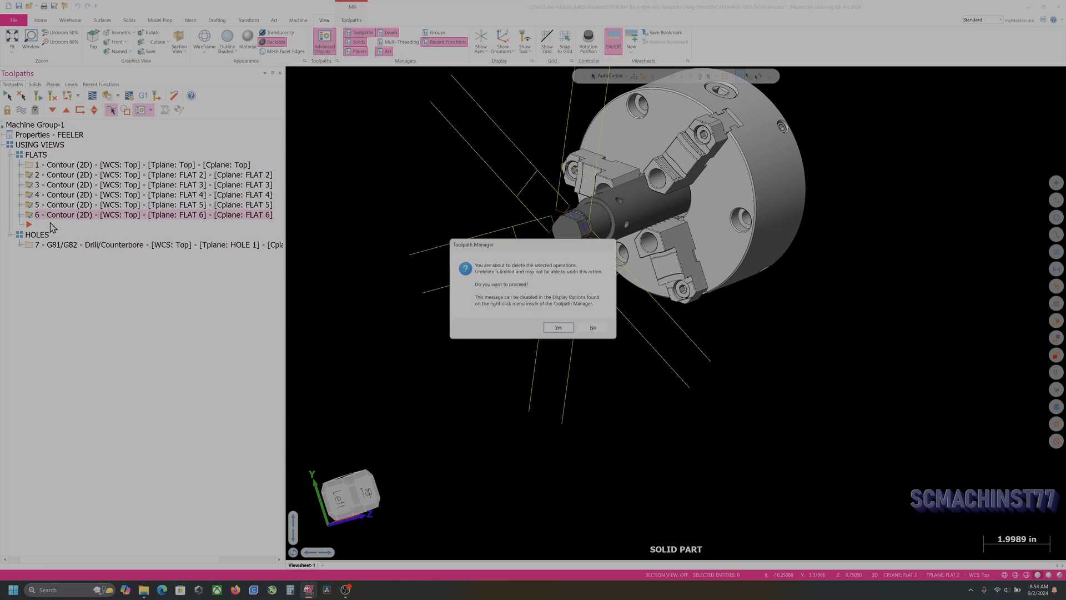
left_click(558, 328)
Switch to the top view and start a Toolpath Transform of type Rotate with the Coordinate method and Geometry source
right_click(442, 154)
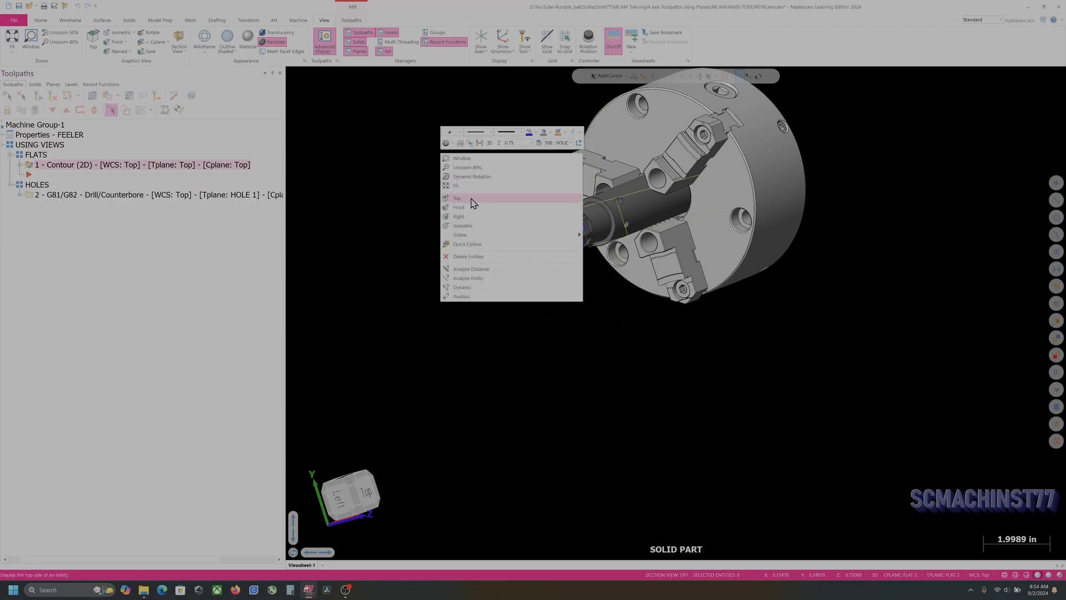
left_click(457, 198)
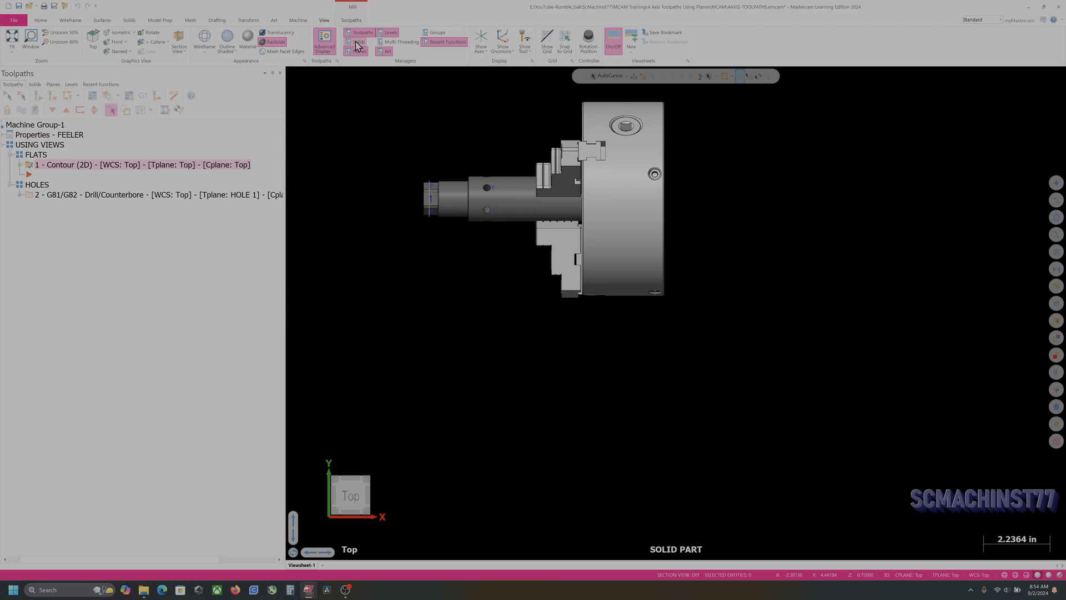
left_click(353, 23)
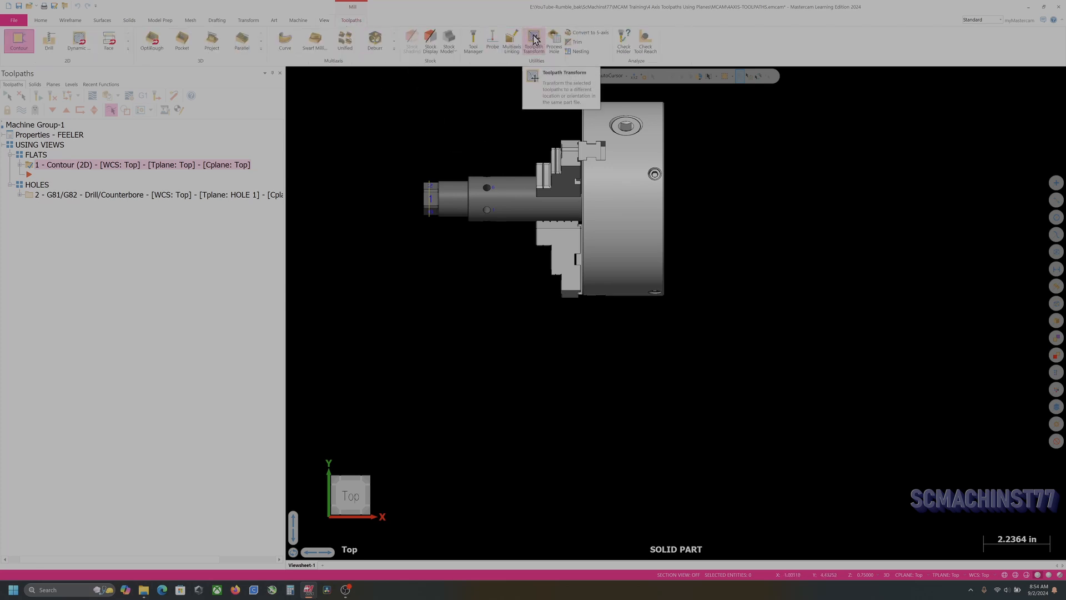
left_click(529, 43)
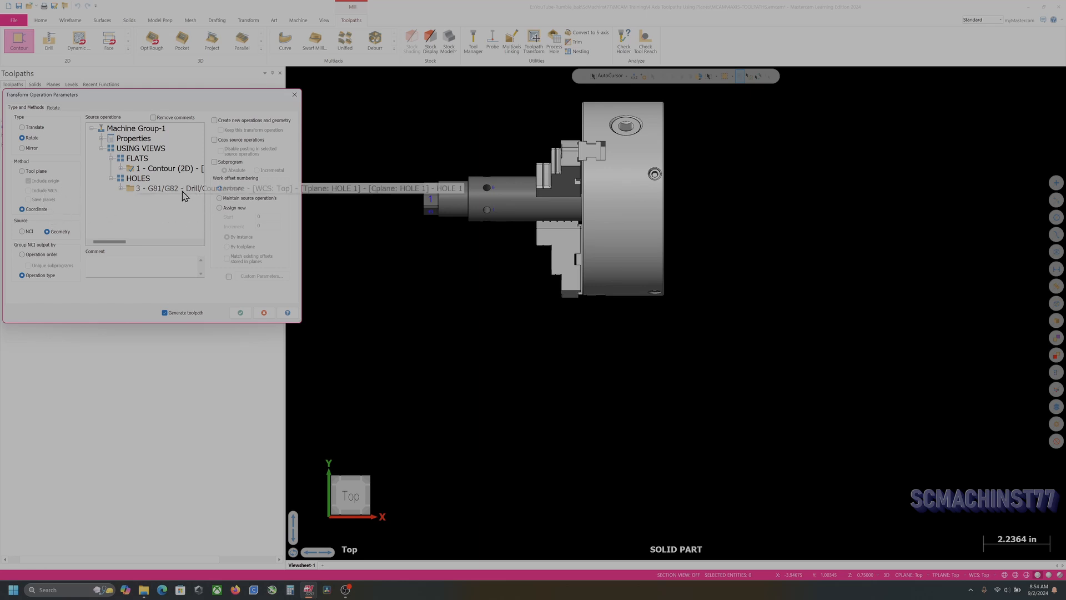
left_click_drag(169, 101, 205, 129)
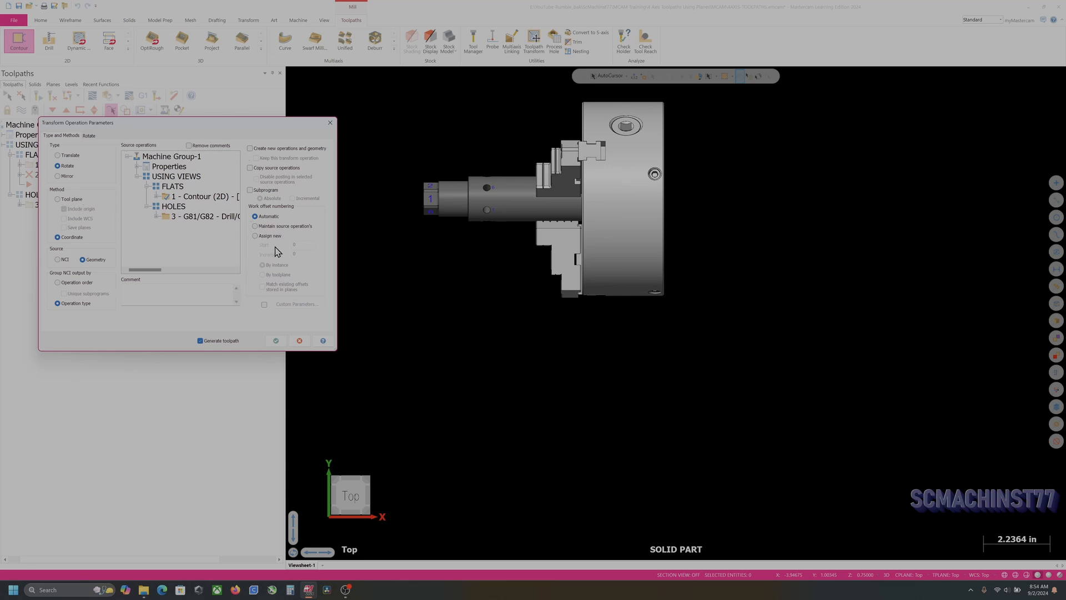
left_click(275, 236)
left_click(88, 137)
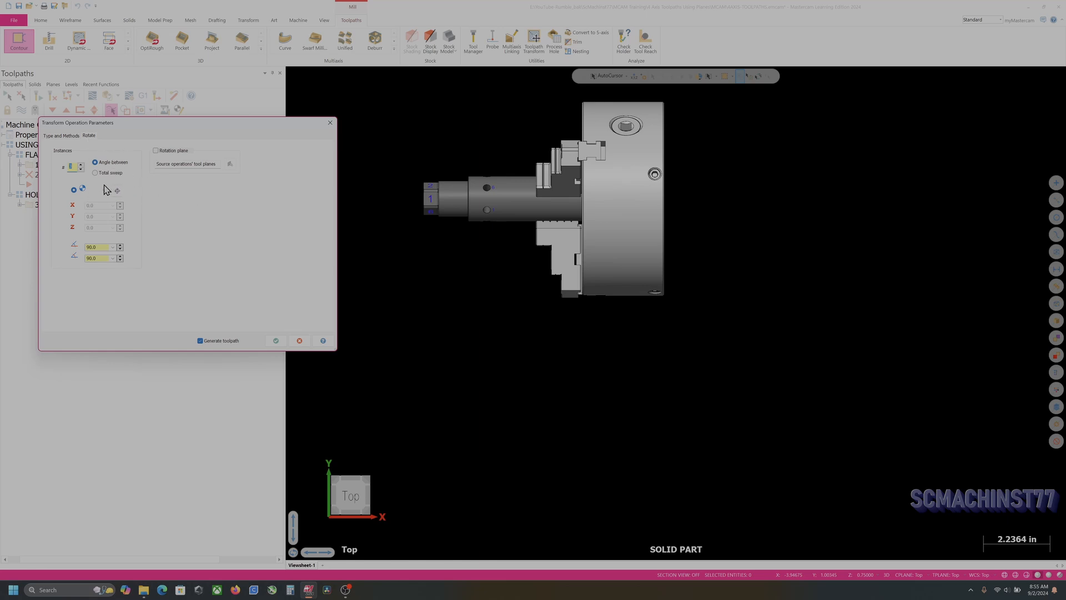
Enable the rotation plane as Right, set the start and rotation angles to 60, and generate the transform of contour operation 1
left_click(157, 150)
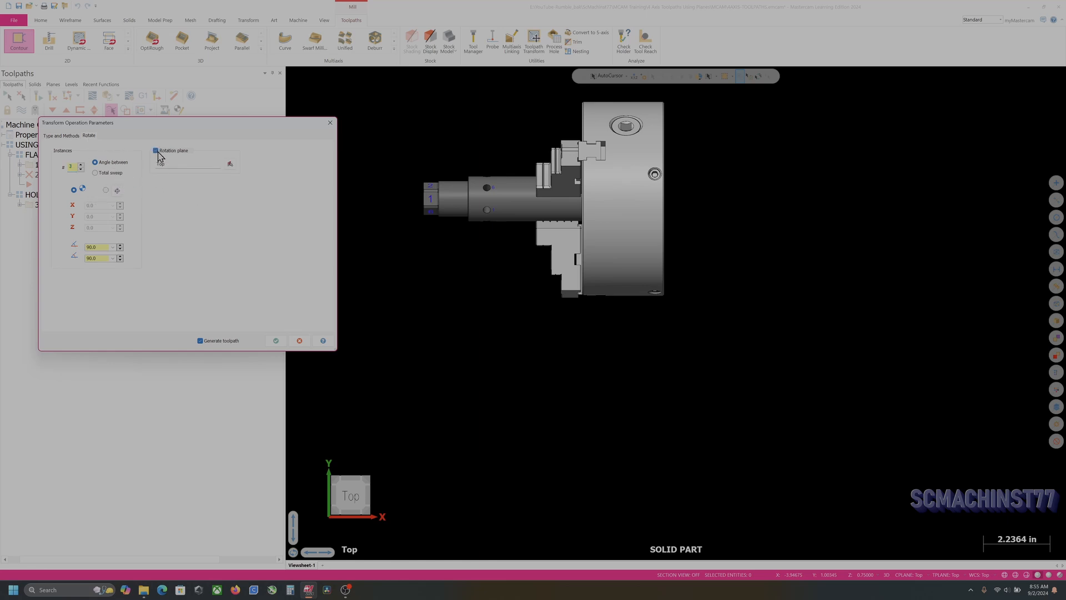
left_click(229, 164)
left_click(38, 162)
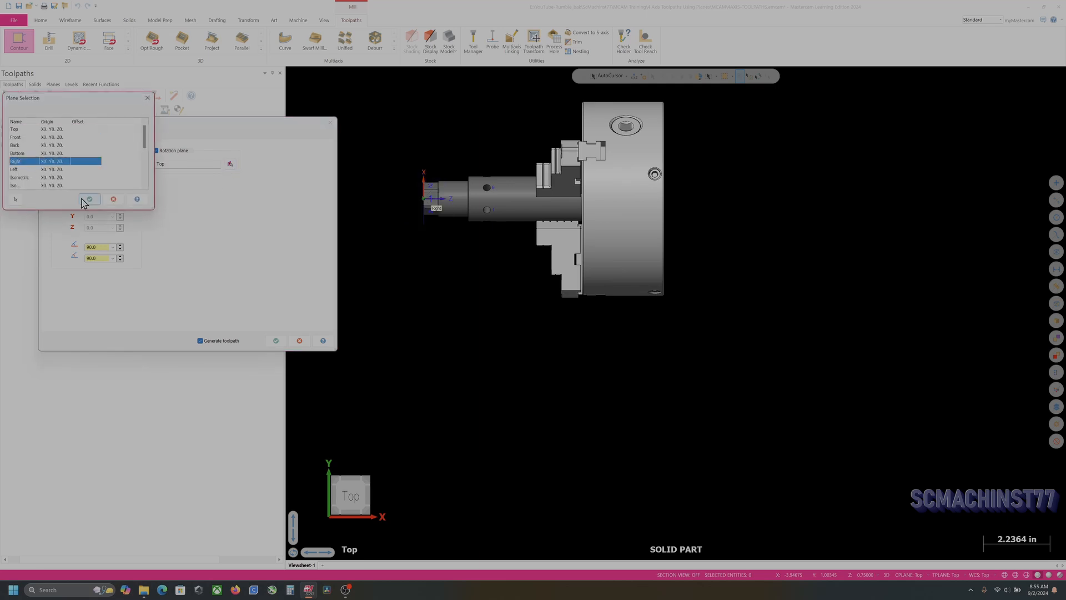
left_click(89, 198)
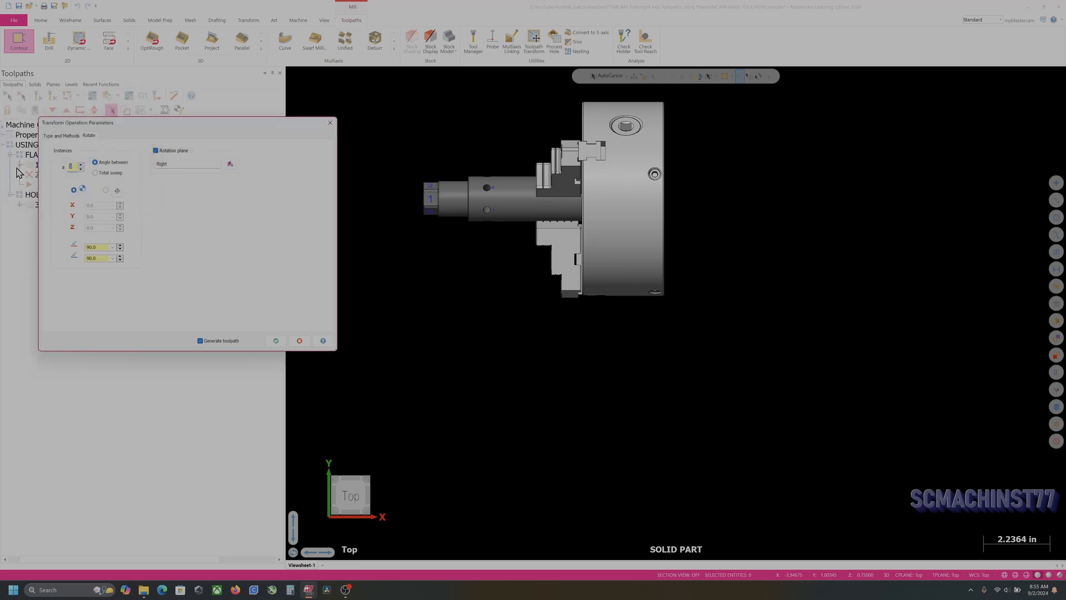
left_click_drag(93, 126, 136, 206)
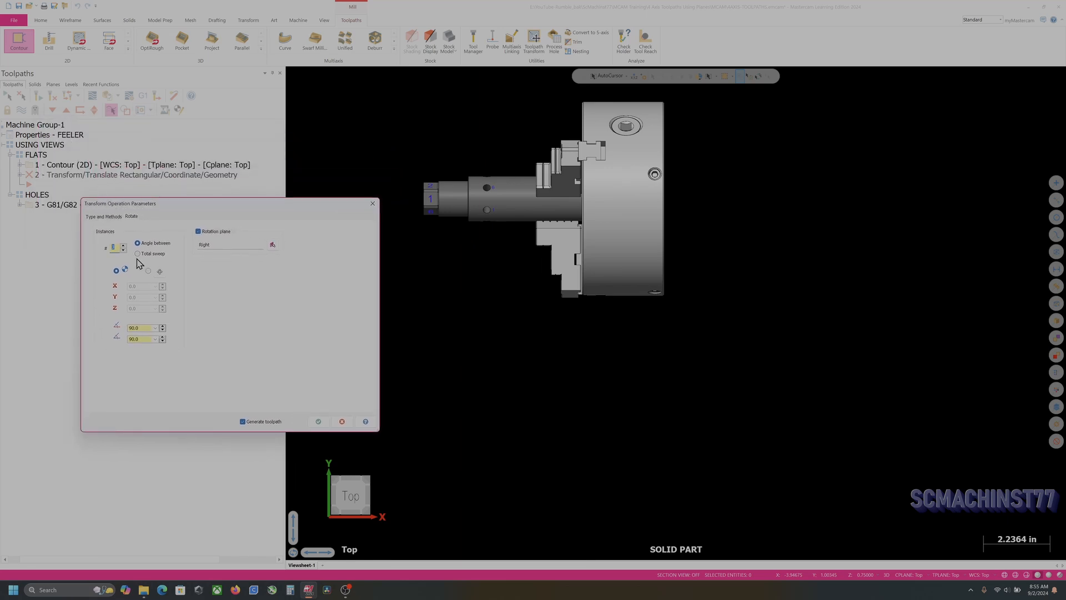
double_click(142, 327)
left_click(319, 422)
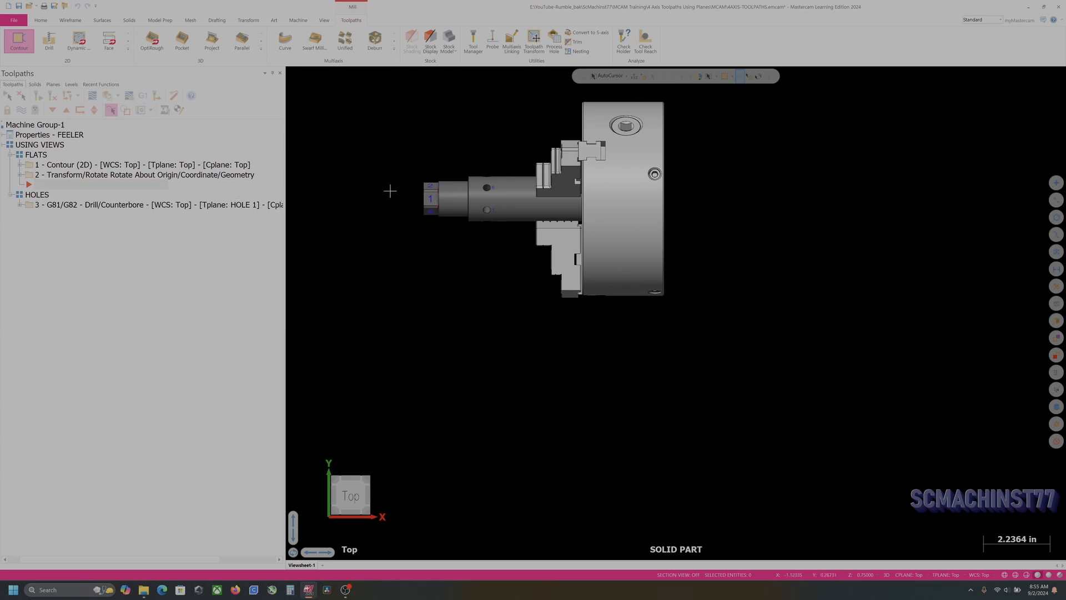
Change the rotate transform's method to Tool plane with the origin included, and regenerate it
scroll(389, 191, "up", 2)
middle_click_drag(390, 191, 489, 191)
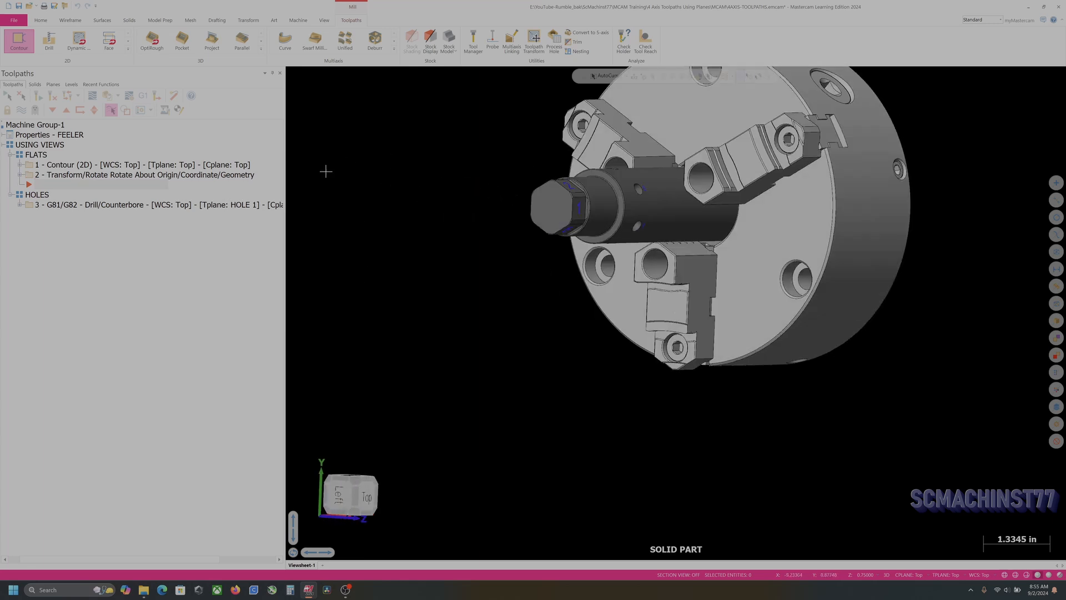
left_click(110, 177)
middle_click_drag(417, 178, 440, 198)
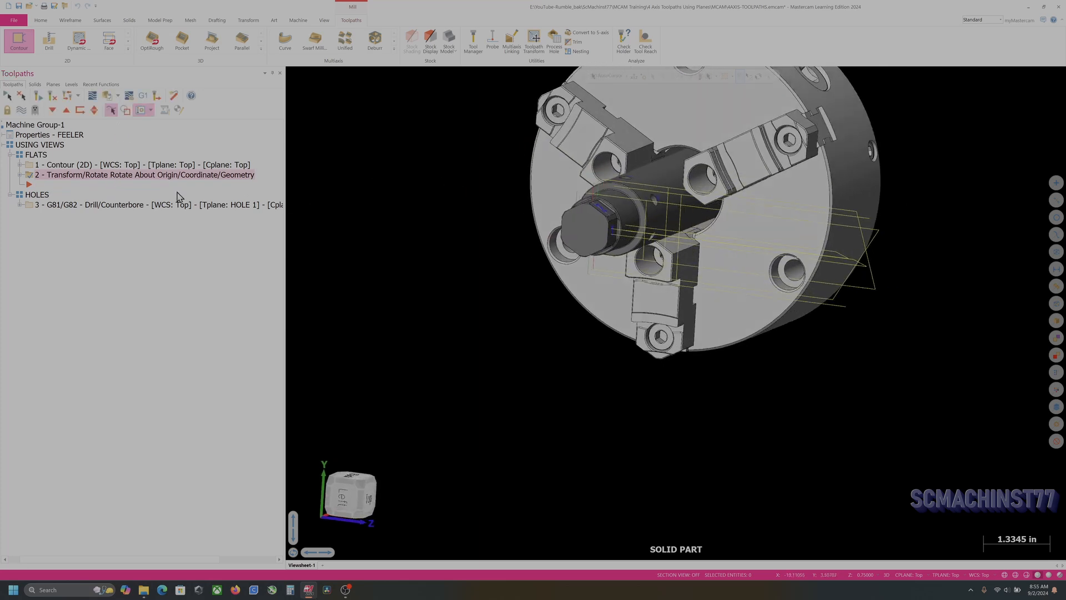
left_click(20, 175)
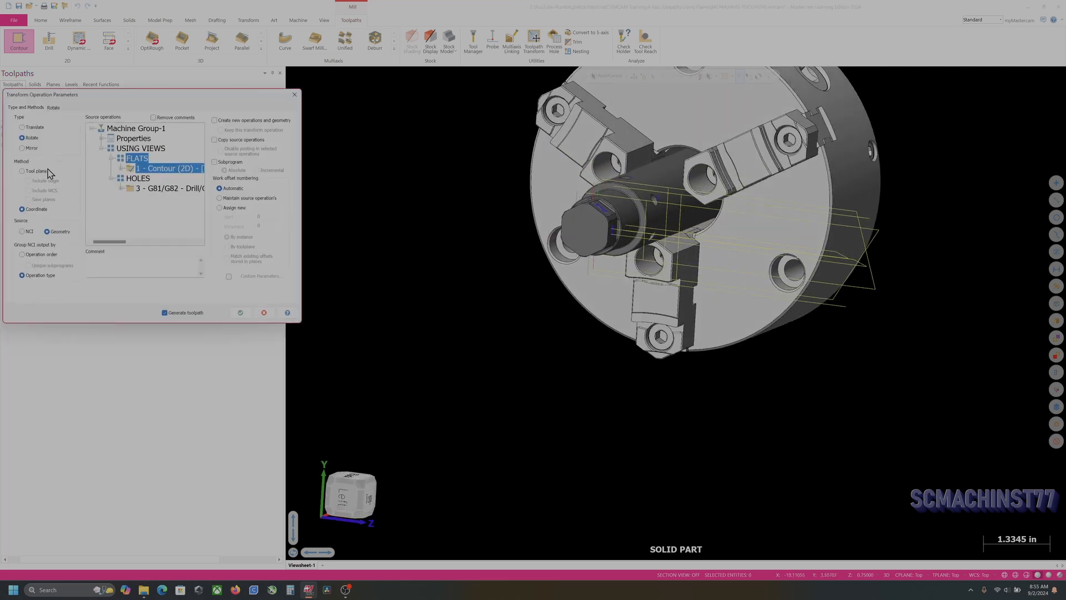
left_click(40, 171)
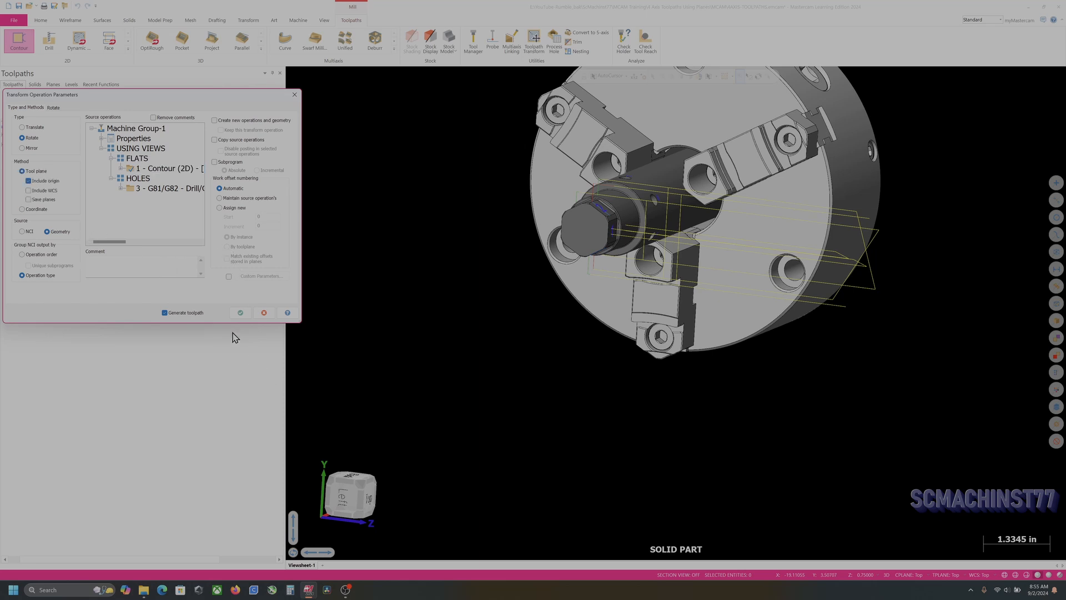
left_click(240, 312)
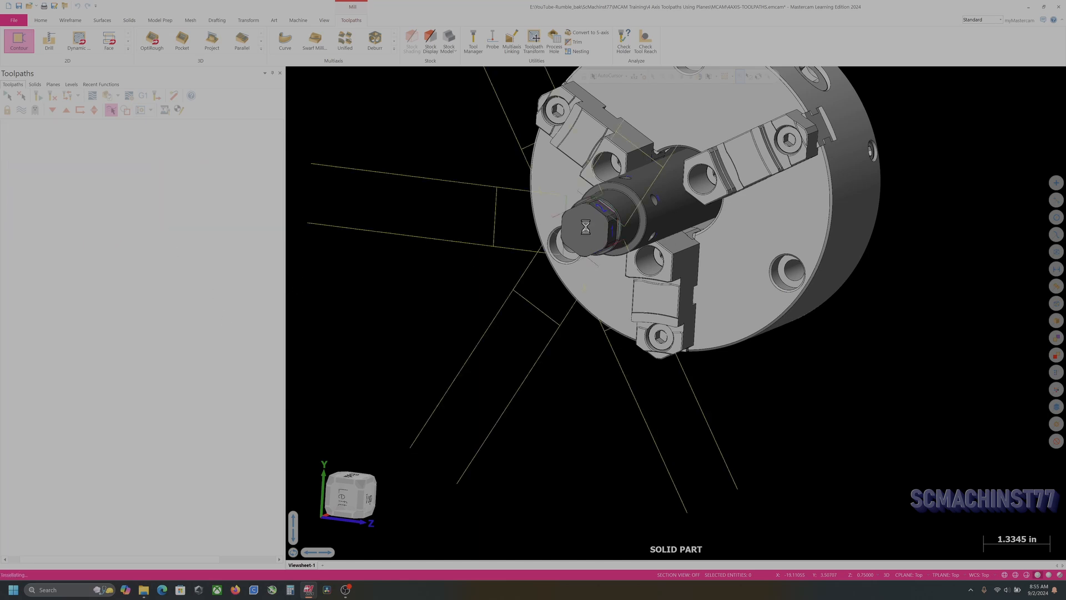
Examine the rotated toolpaths around the flats and review the transform's rotation settings and its type and method
scroll(618, 205, "down", 2)
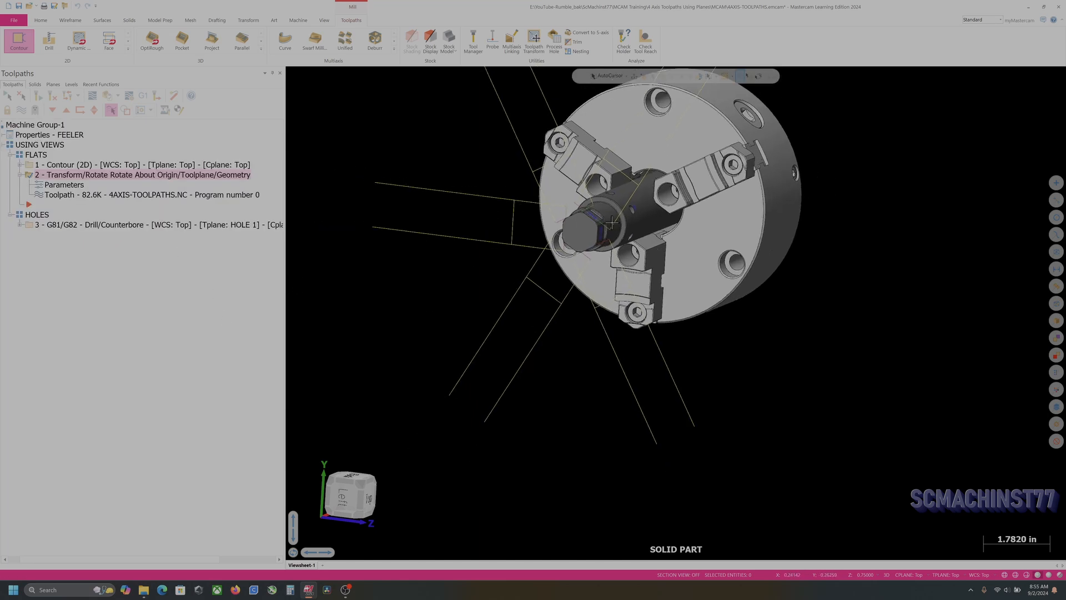
scroll(618, 205, "up", 5)
middle_click_drag(586, 198, 467, 207)
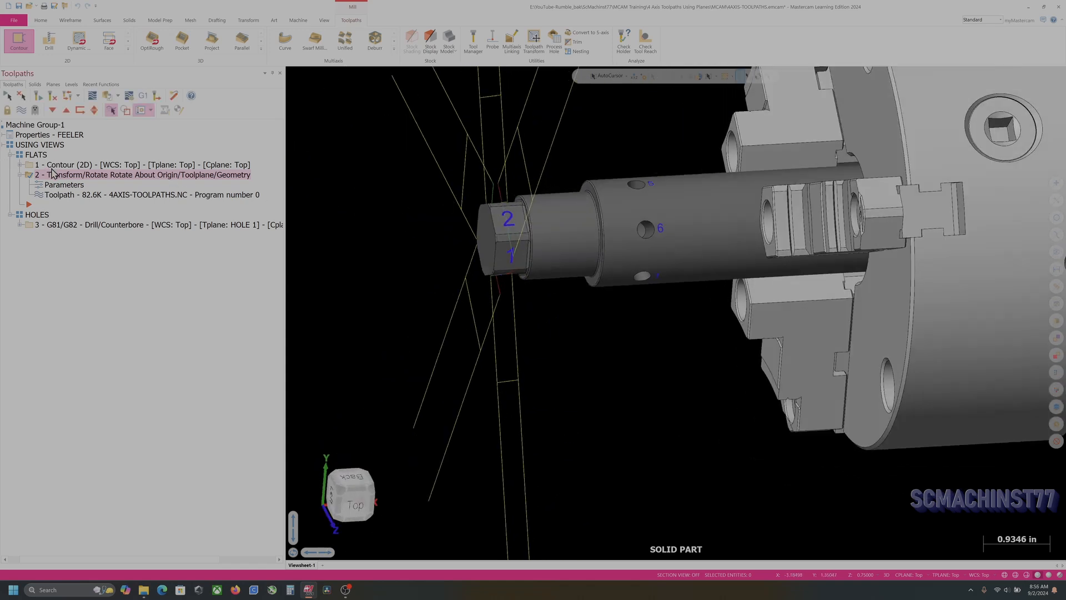
left_click(61, 185)
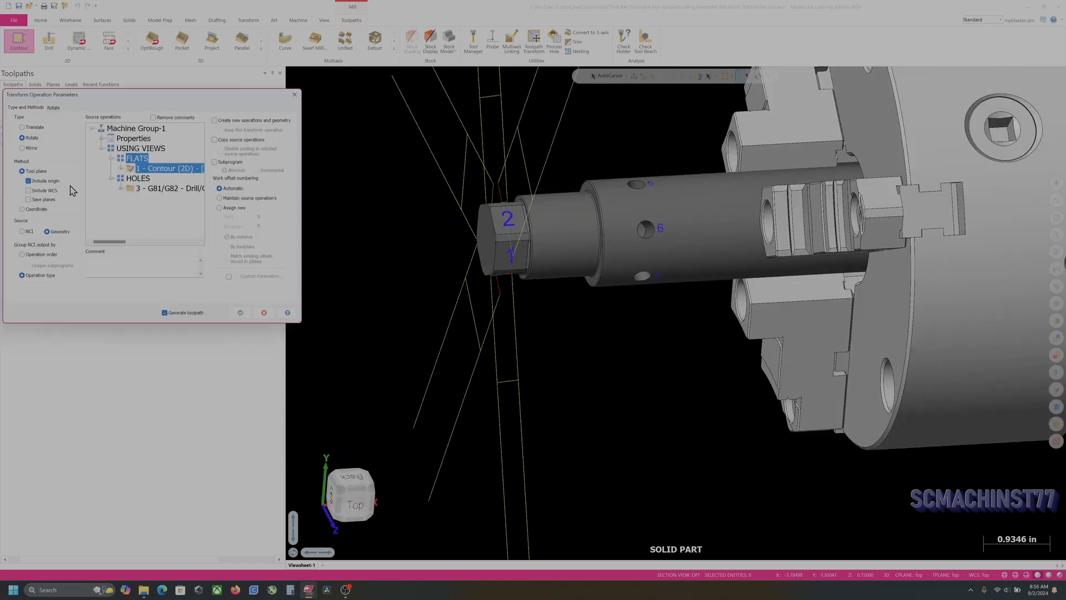
left_click(53, 107)
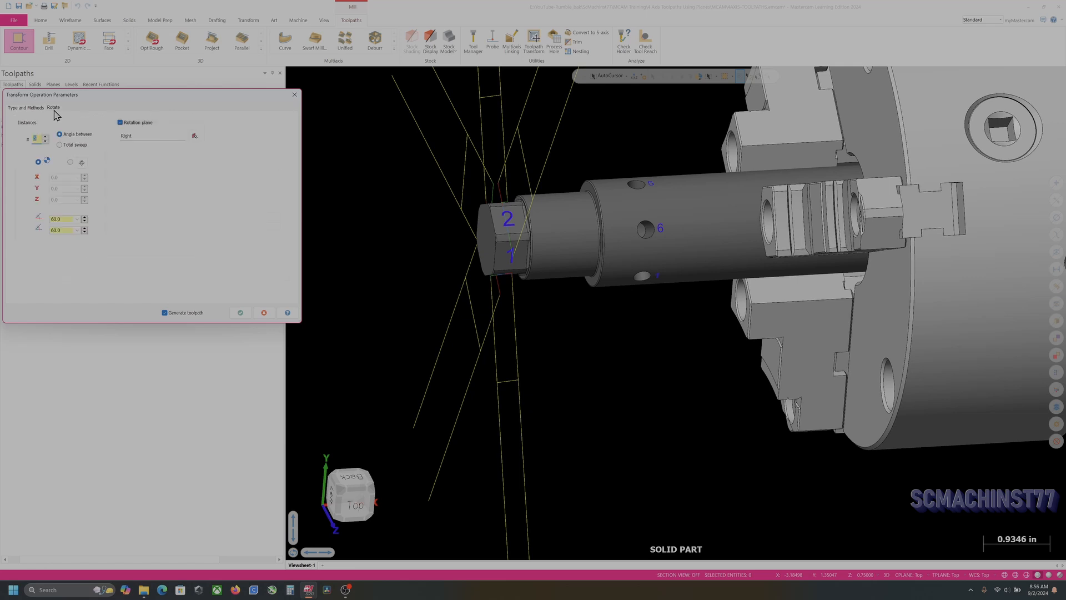
left_click(25, 108)
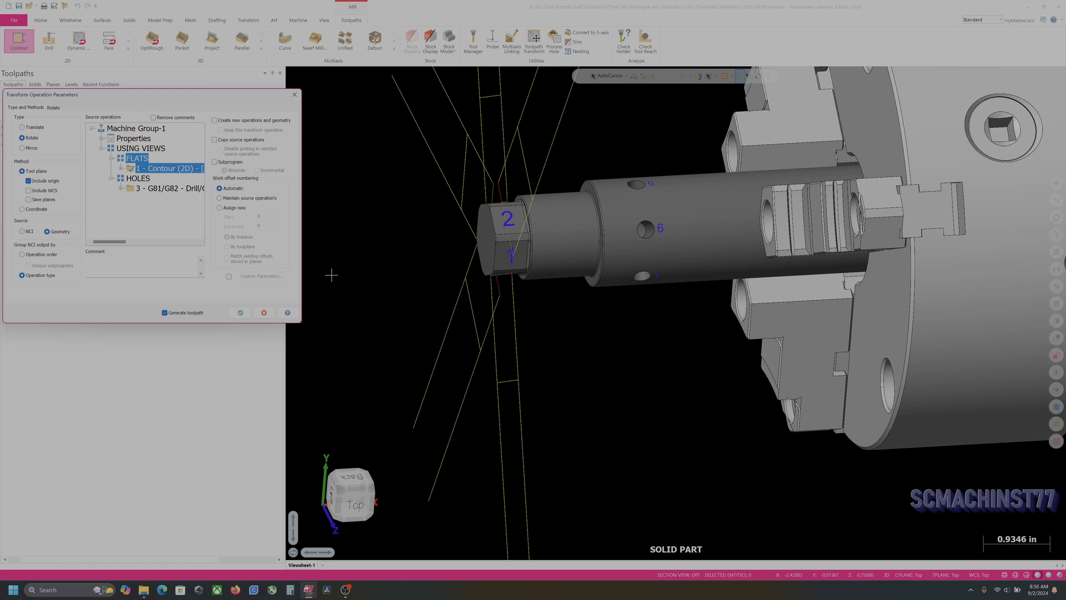
Examine the rotated flat toolpaths from the shaft's end and accept the transform operation parameters
scroll(384, 446, "down", 5)
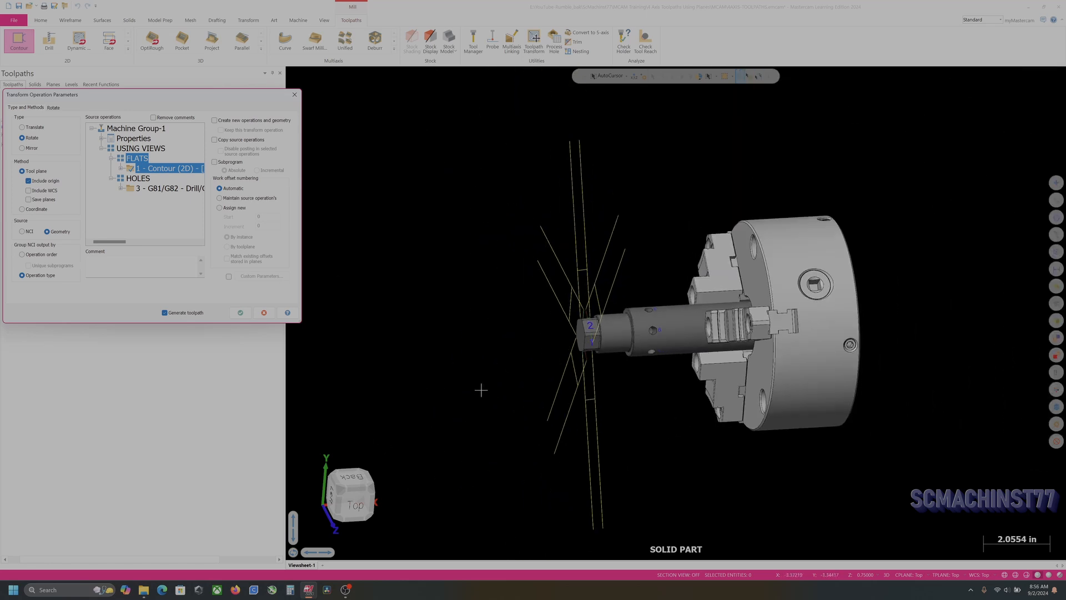
middle_click_drag(468, 393, 643, 401)
scroll(761, 342, "up", 2)
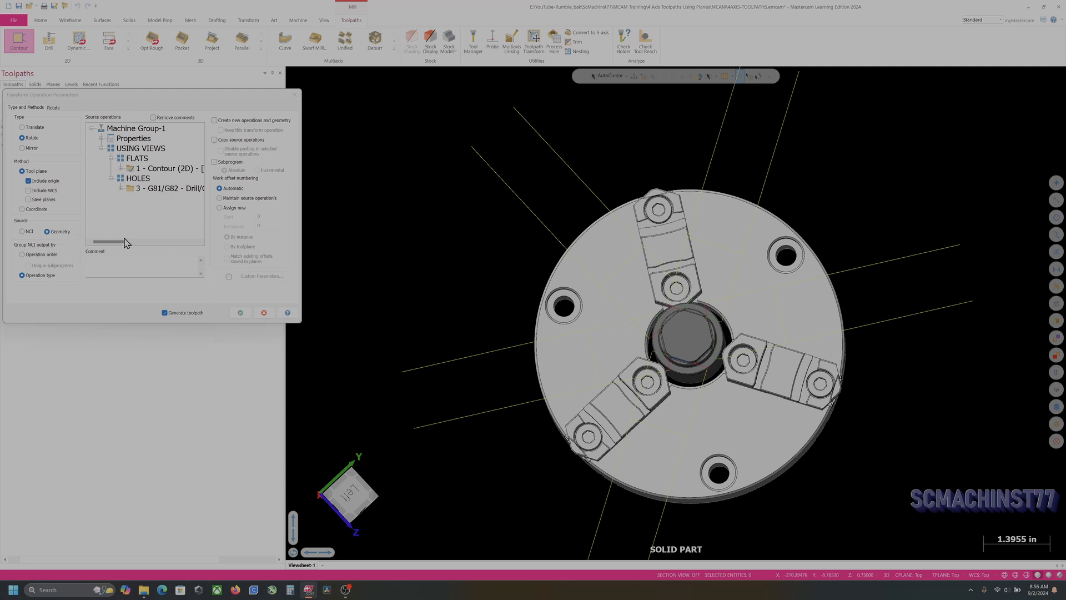
left_click(241, 312)
Make the Left plane the active graphics view, WCS, construction plane and tool plane
scroll(457, 194, "up", 1)
right_click(458, 194)
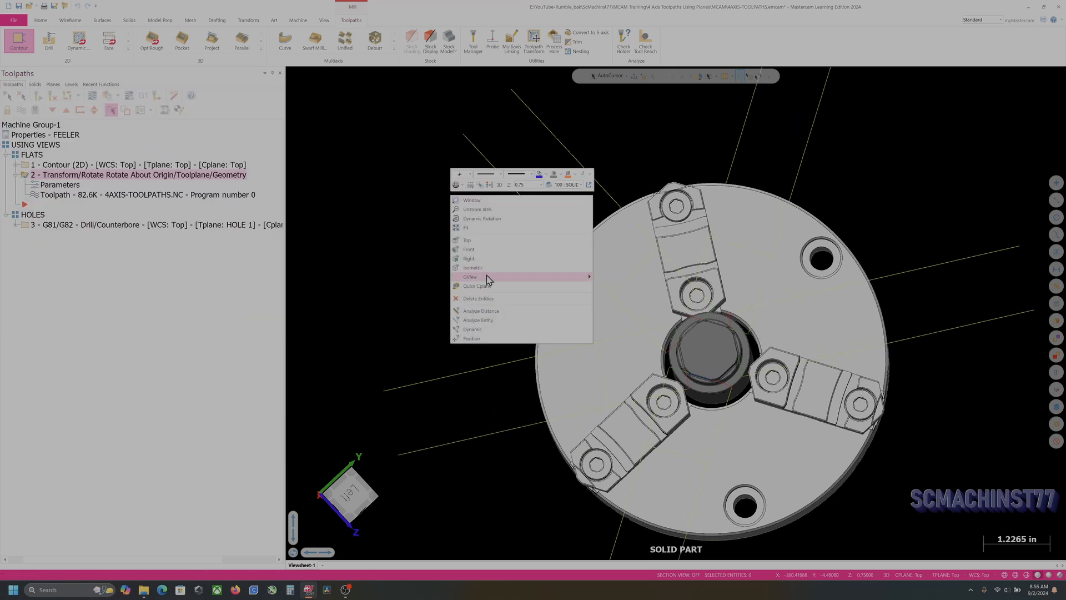
mouse_move(488, 277)
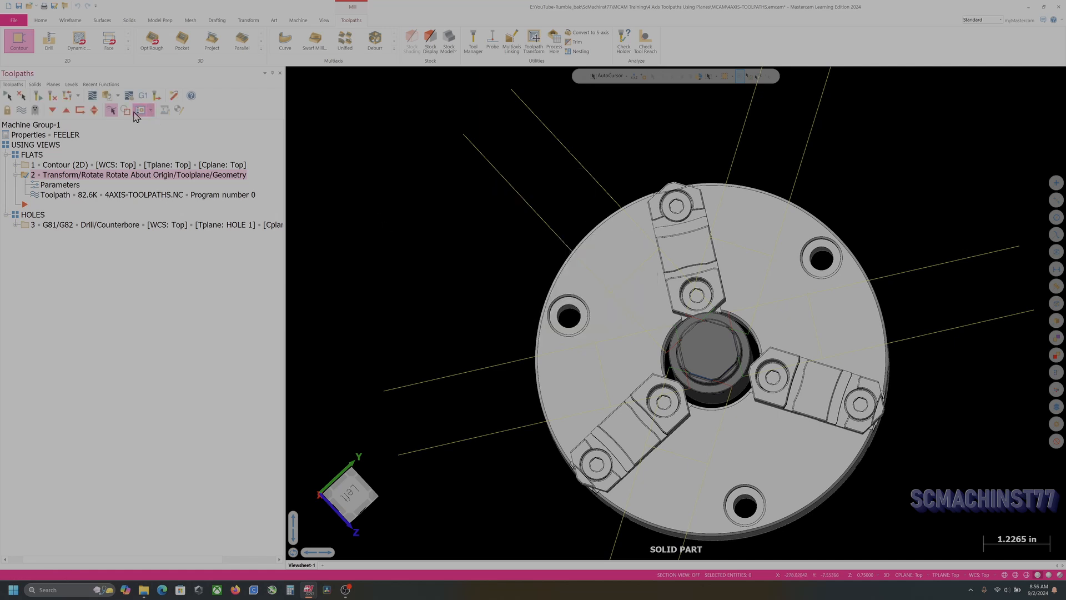
left_click(53, 84)
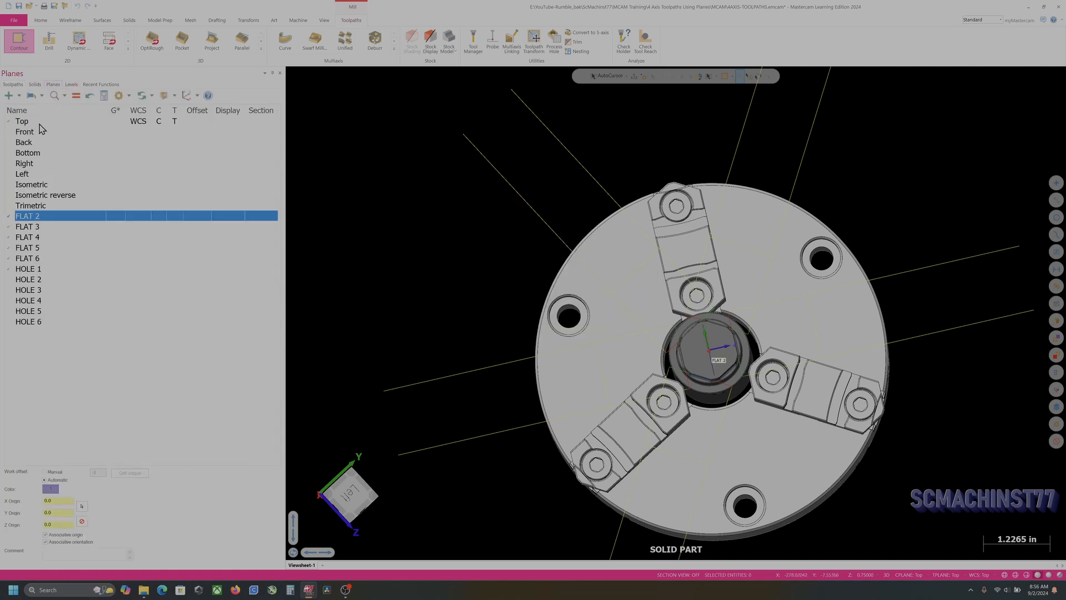
left_click(116, 175)
left_click(142, 174)
scroll(444, 275, "down", 2)
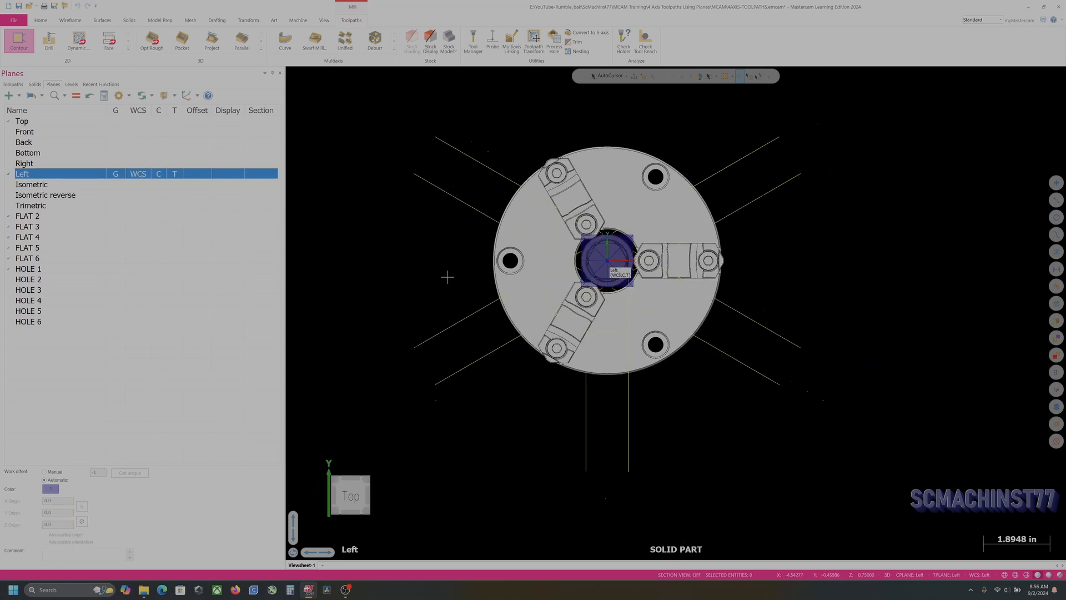
Select the FLATS toolpath group and hide the toolpath display of its operations
left_click(23, 85)
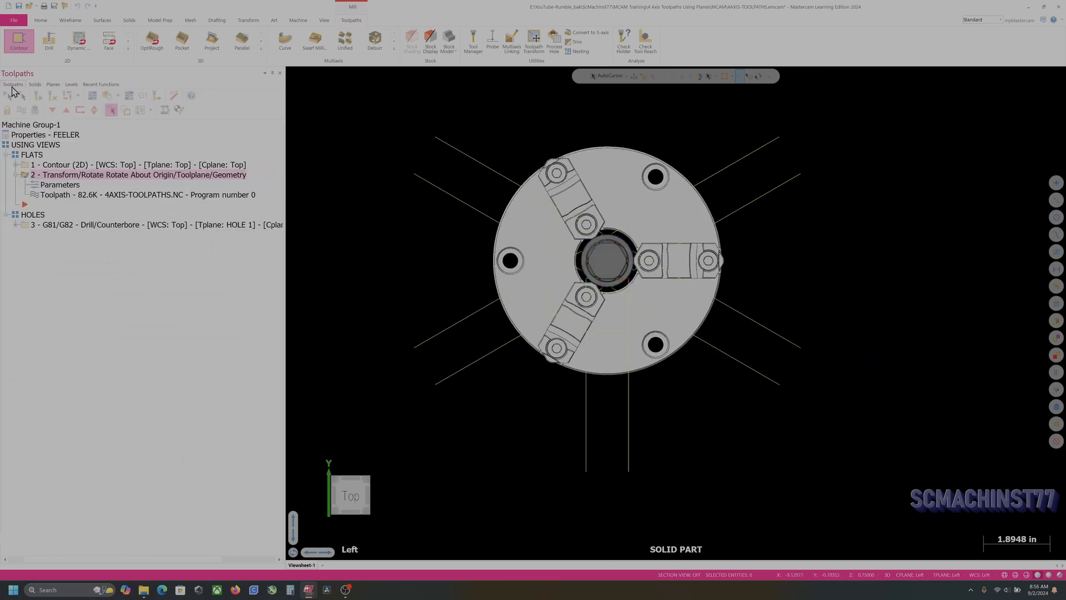
left_click(26, 154)
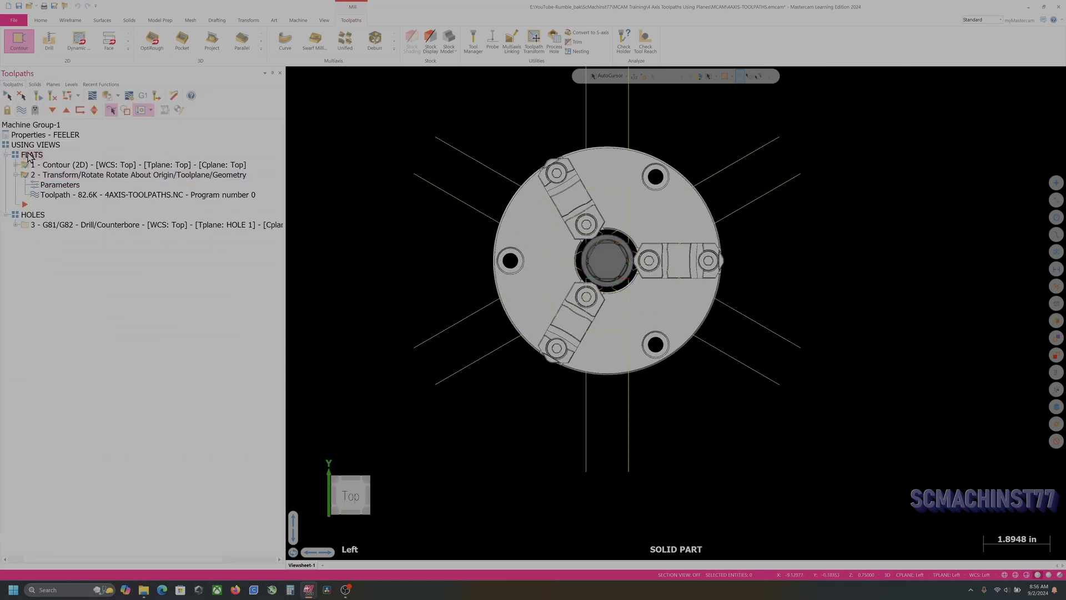
left_click(7, 112)
left_click(20, 111)
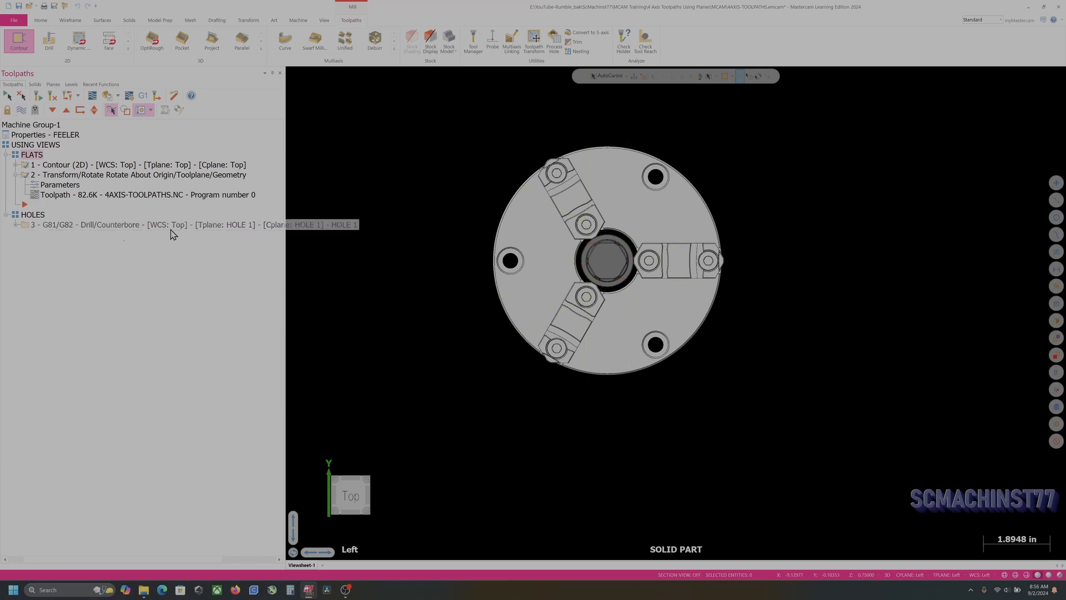
Start a 2D Contour toolpath in the FLATS group and chain the solid edge at the base of flat 6
scroll(396, 231, "up", 4)
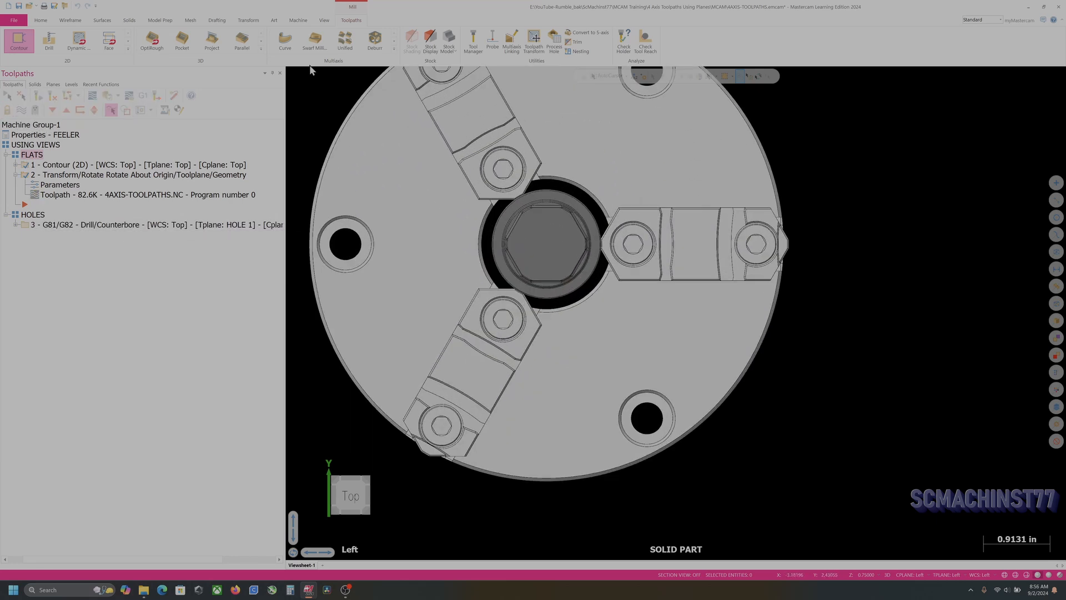
left_click(20, 41)
scroll(633, 235, "up", 5)
middle_click_drag(633, 236, 568, 219)
scroll(425, 260, "up", 5)
left_click(424, 291)
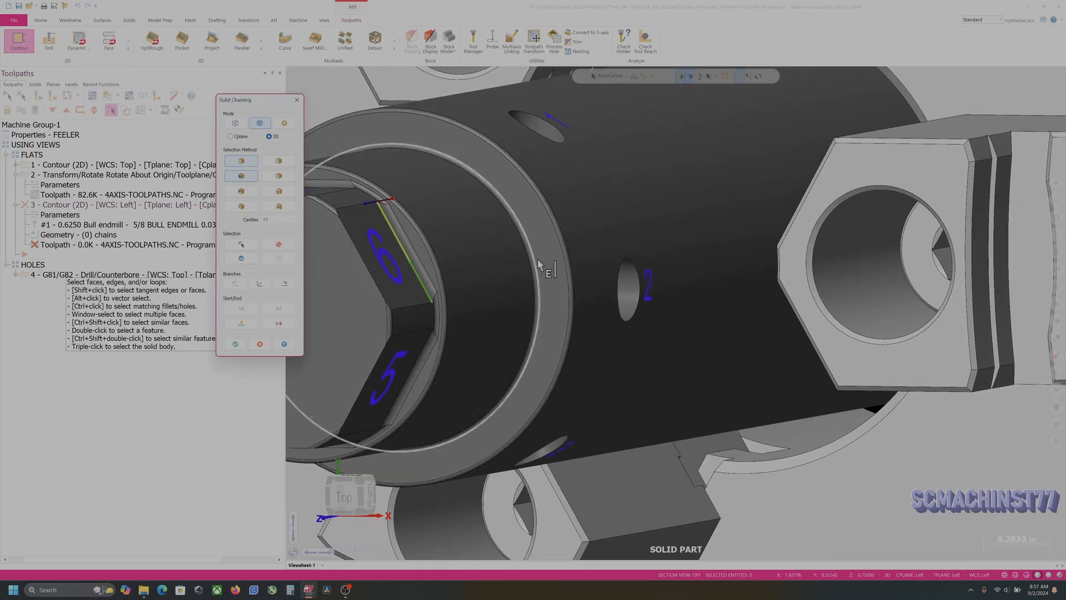
scroll(425, 291, "down", 1)
left_click(235, 343)
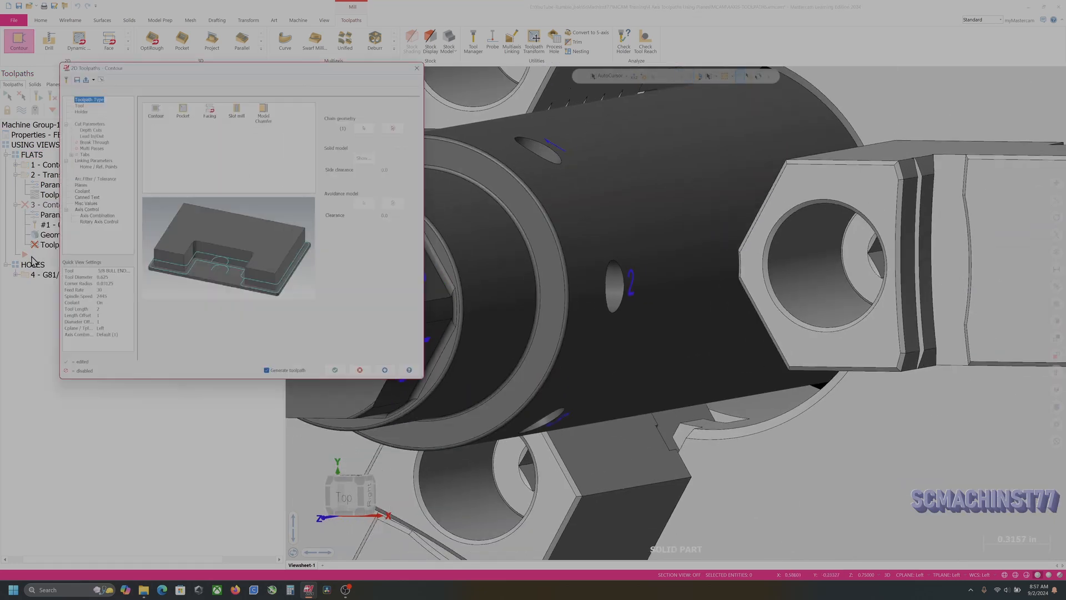
Reverse the direction of the solid chain in the new contour's chain geometry
left_click(79, 106)
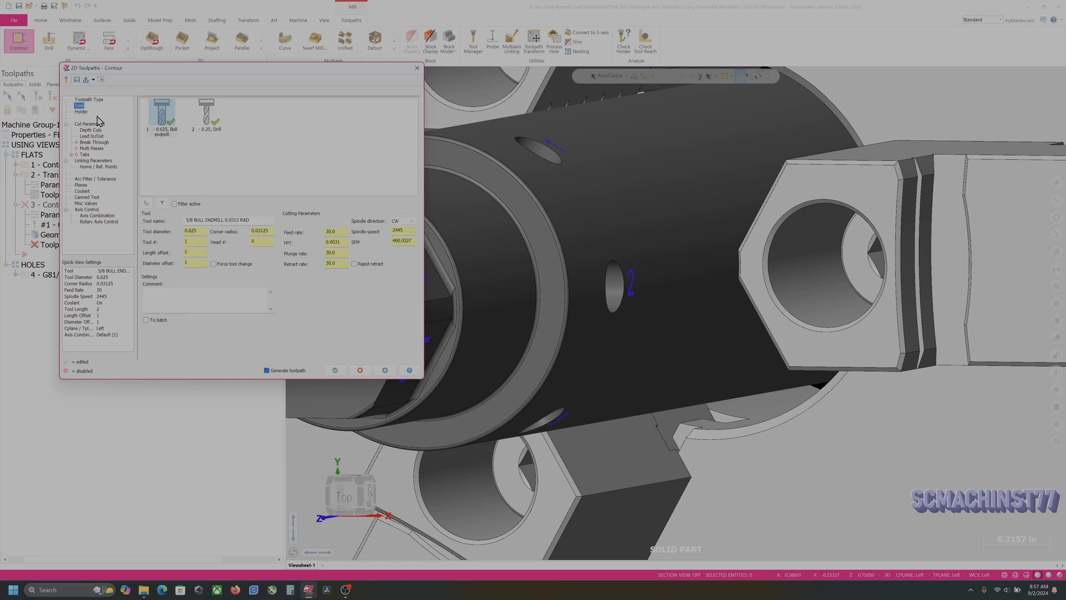
left_click(89, 100)
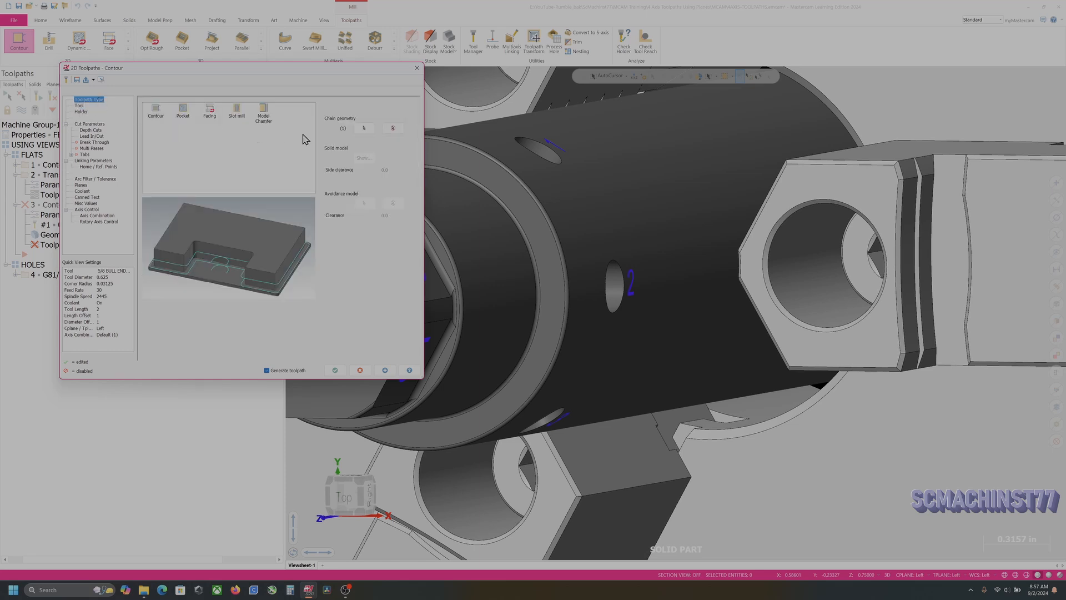
left_click(364, 128)
left_click(40, 103)
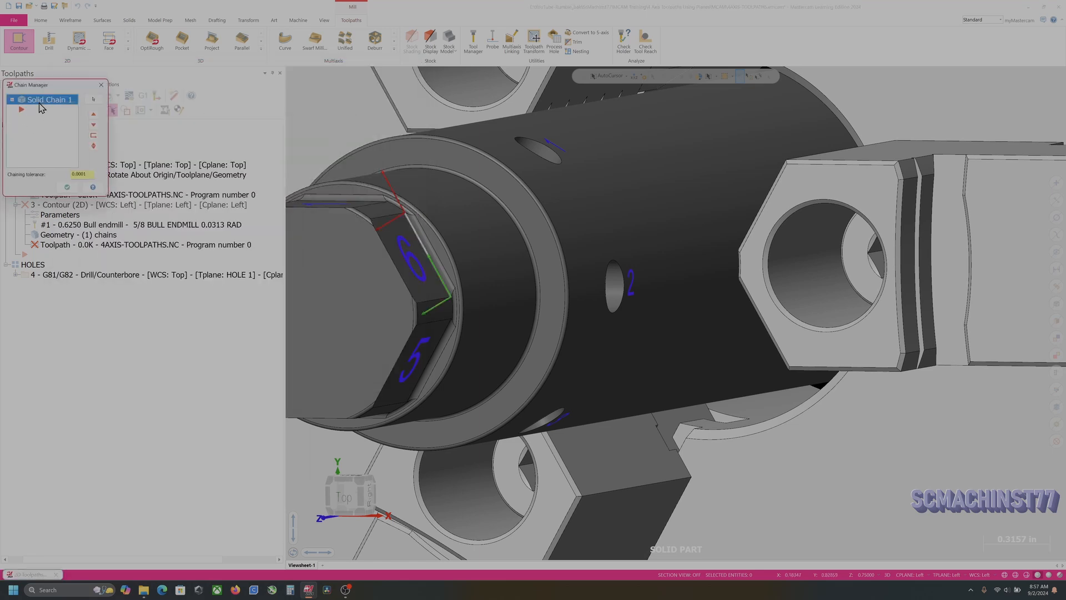
right_click(40, 103)
left_click(66, 193)
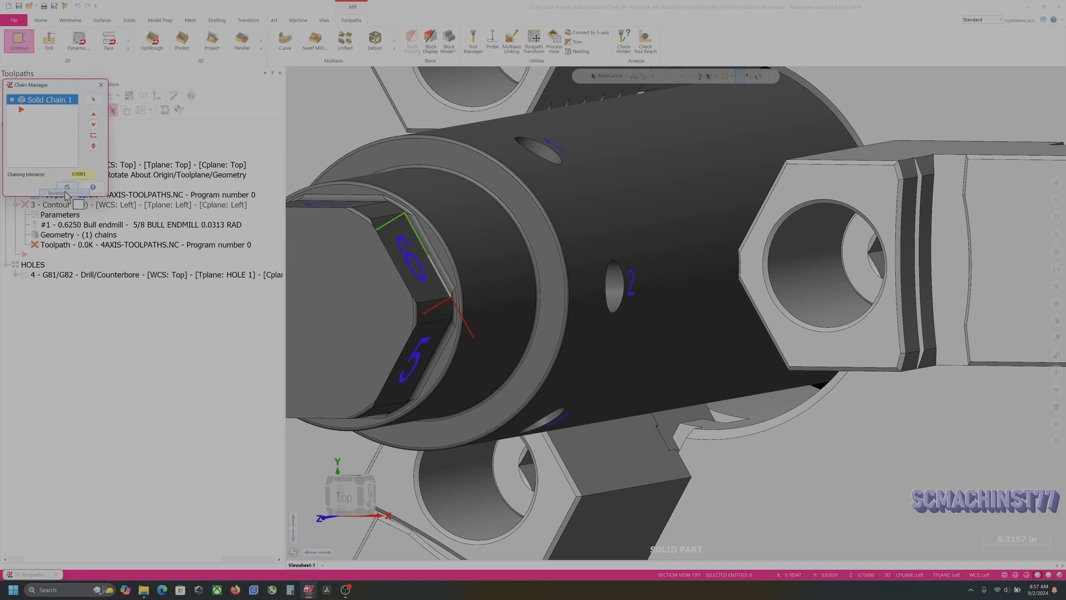
left_click(67, 187)
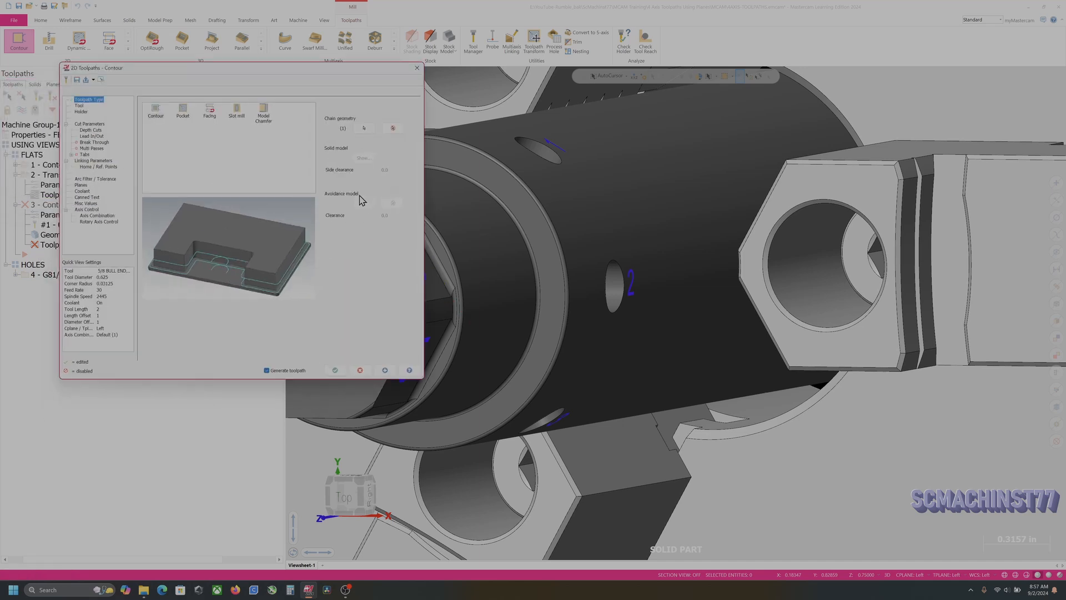
Set the contour's top of stock to 0.47 by picking a point on the front edge of flat 6
left_click(85, 130)
left_click(96, 167)
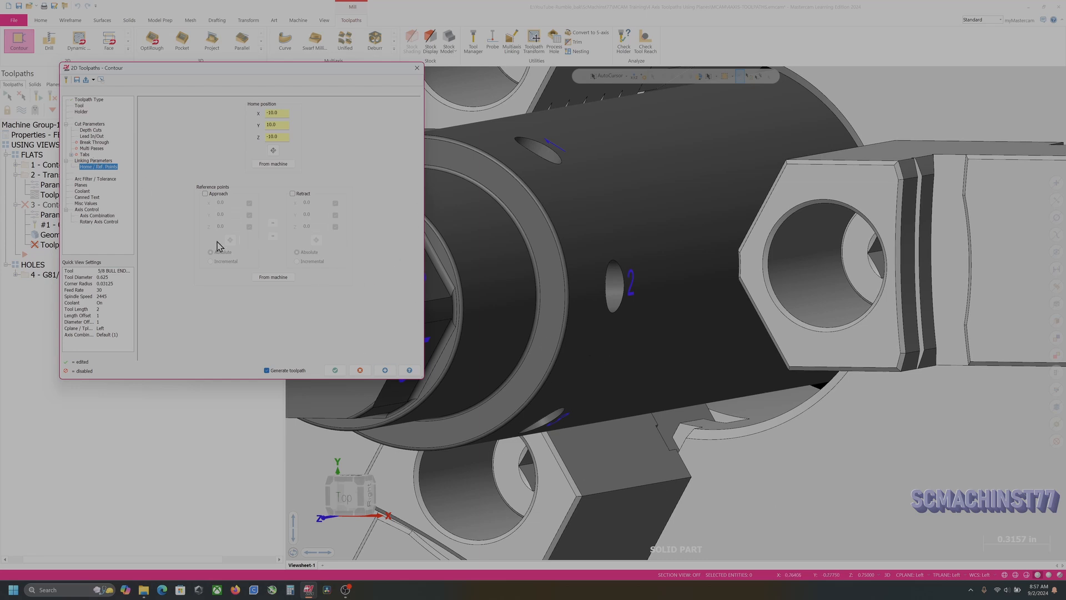
left_click(92, 160)
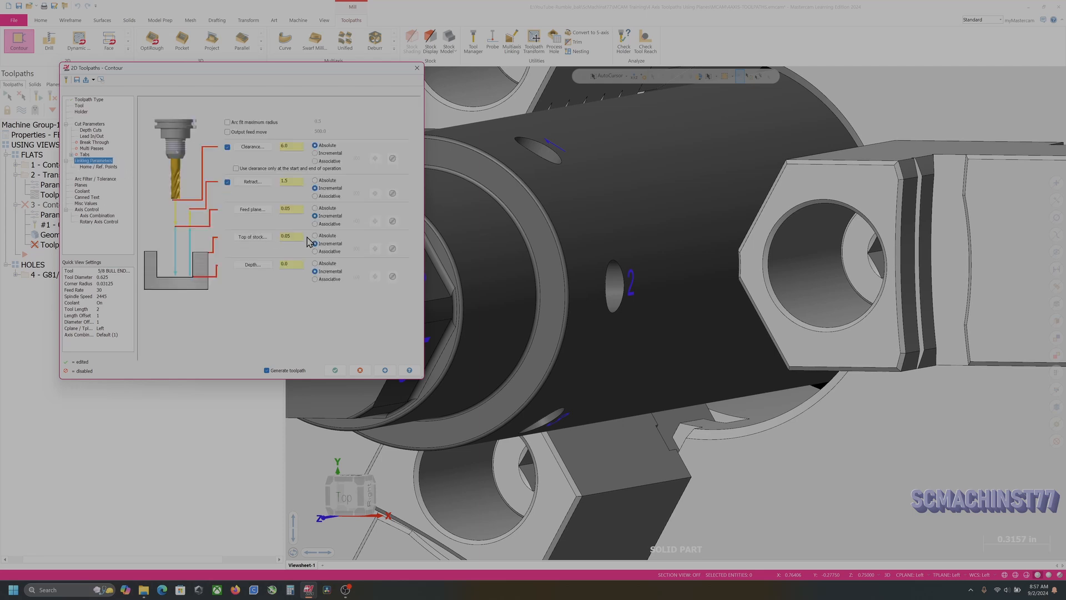
left_click(253, 237)
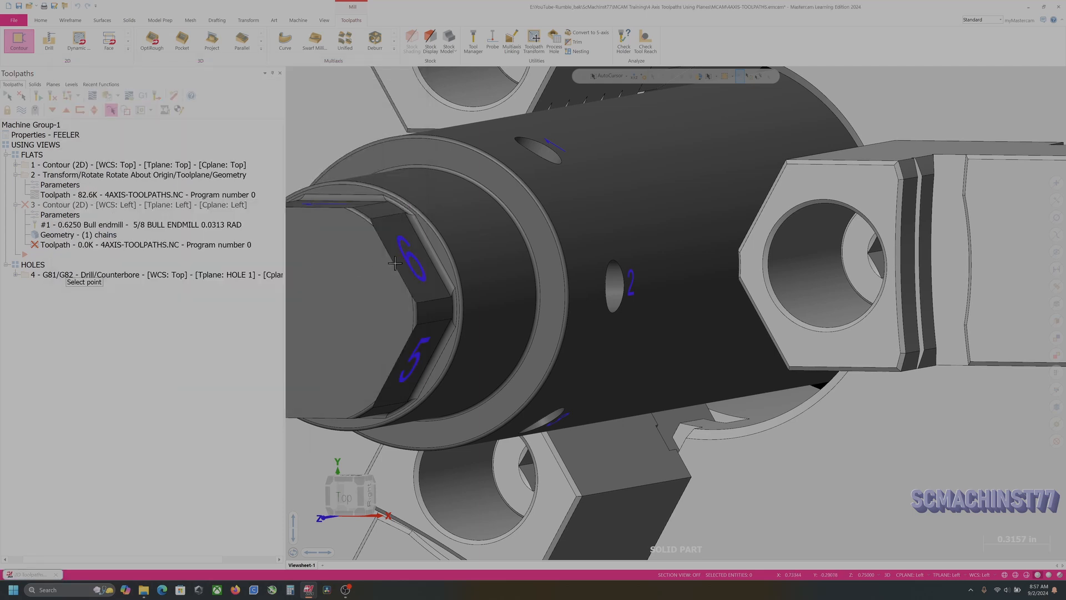
scroll(398, 266, "down", 3)
scroll(398, 263, "up", 3)
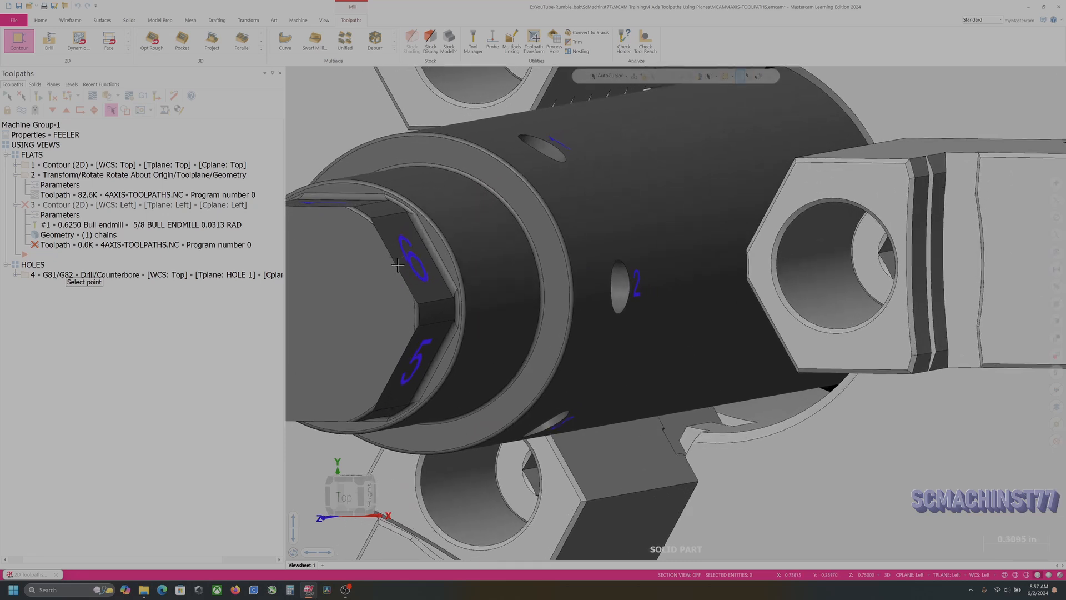
left_click(394, 260)
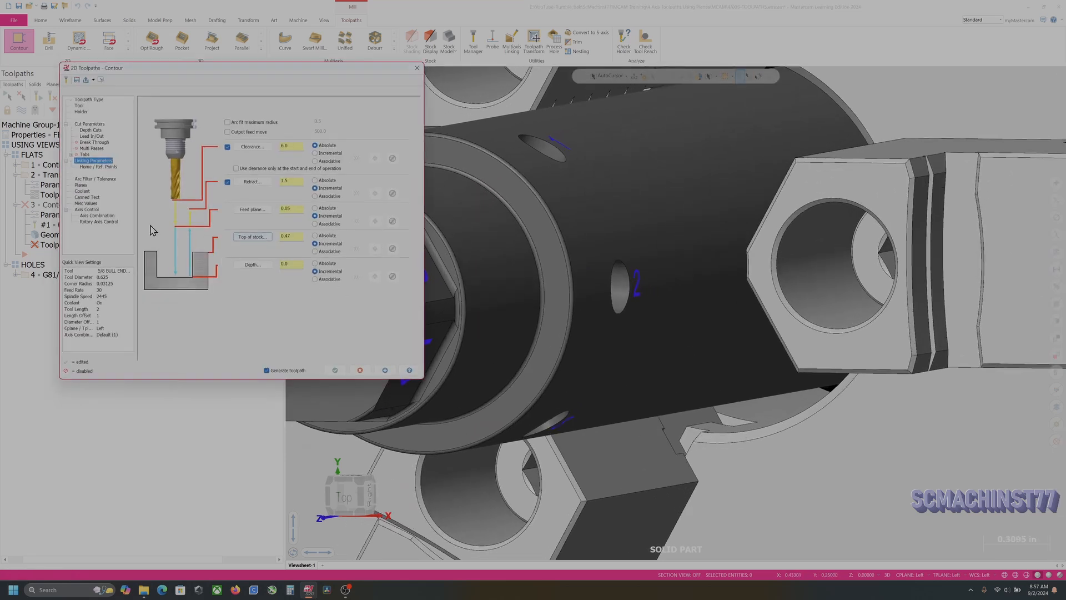
Pick the contour's depth from a point at the rear of flat 6, and set stock to leave on walls to 0
left_click(254, 266)
left_click(447, 253)
left_click(91, 124)
left_click_drag(227, 248, 156, 249)
type("0")
left_click(334, 371)
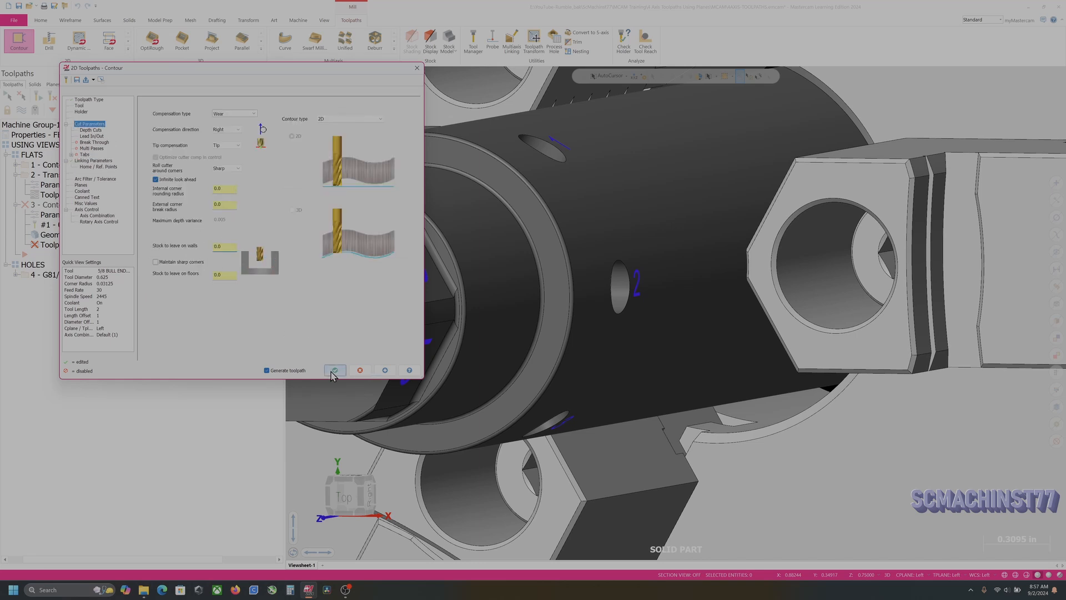
Change the compensation direction of contour operation 3 to Left and accept the parameters
scroll(597, 282, "down", 2)
left_click(60, 216)
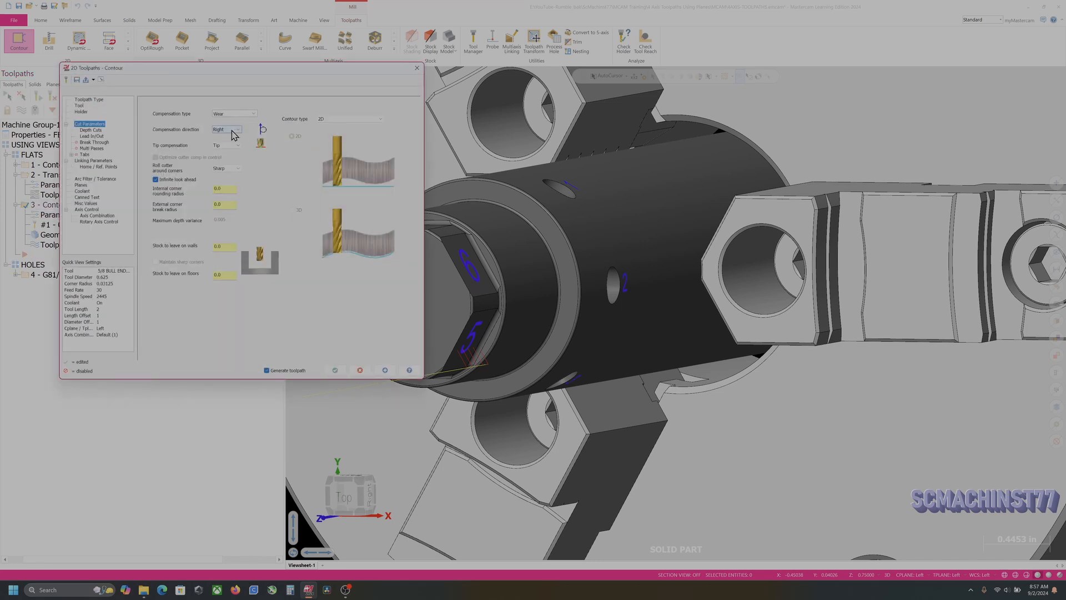
left_click(334, 370)
Backplot contour operation 3 to check the tool's motion and depth passes along the flat
left_click(93, 96)
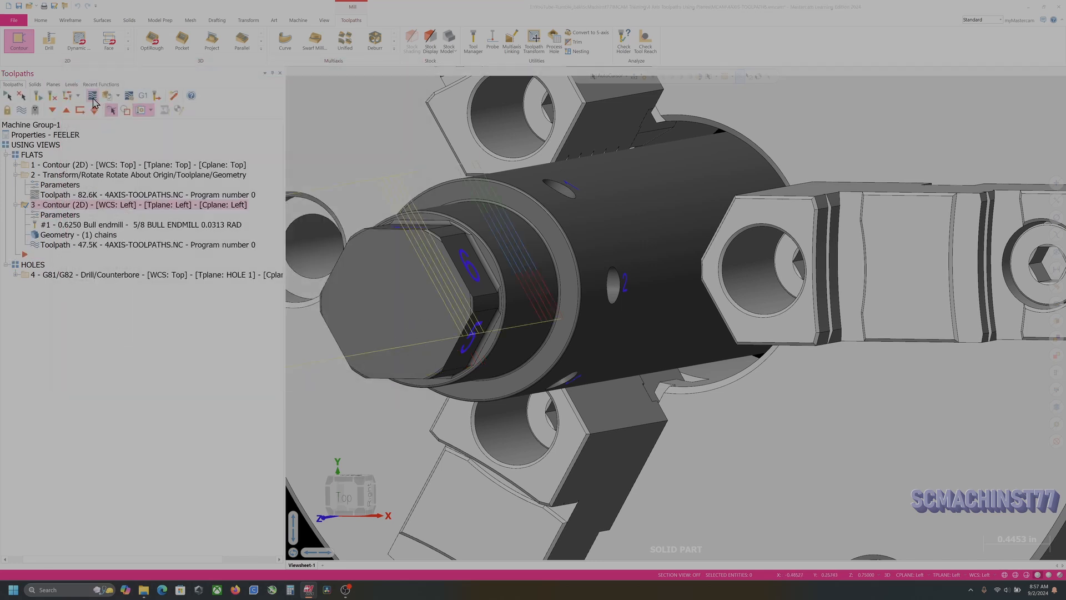
key("s")
key("s")
key("s")
middle_click_drag(427, 272, 499, 141)
scroll(555, 289, "down", 3)
middle_click_drag(593, 331, 592, 317)
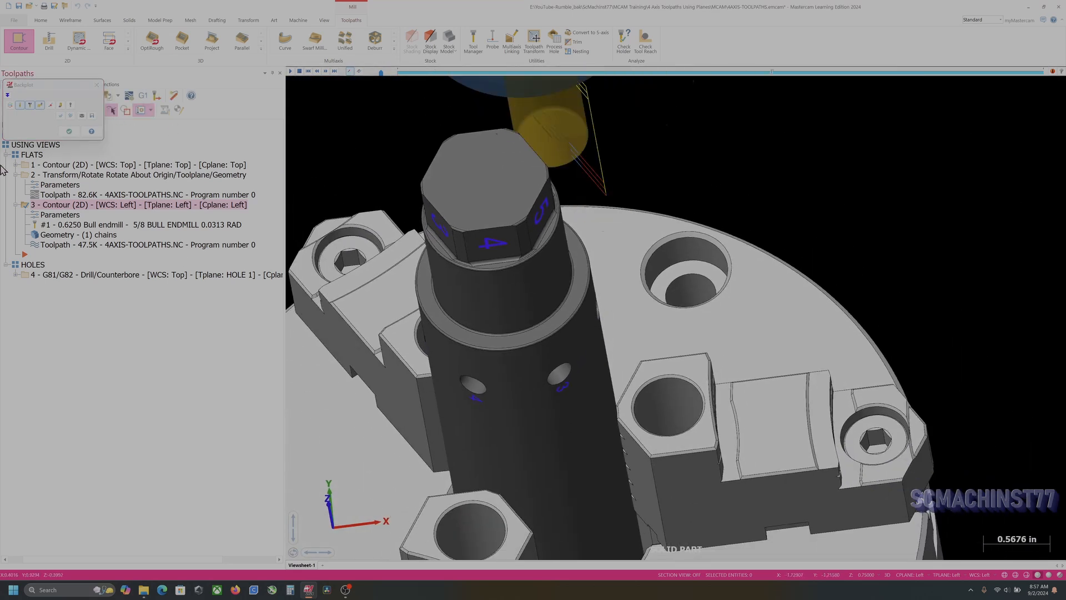
left_click(69, 131)
Review the lead in/out settings of contour operation 3 and turn off its depth cuts
left_click(61, 215)
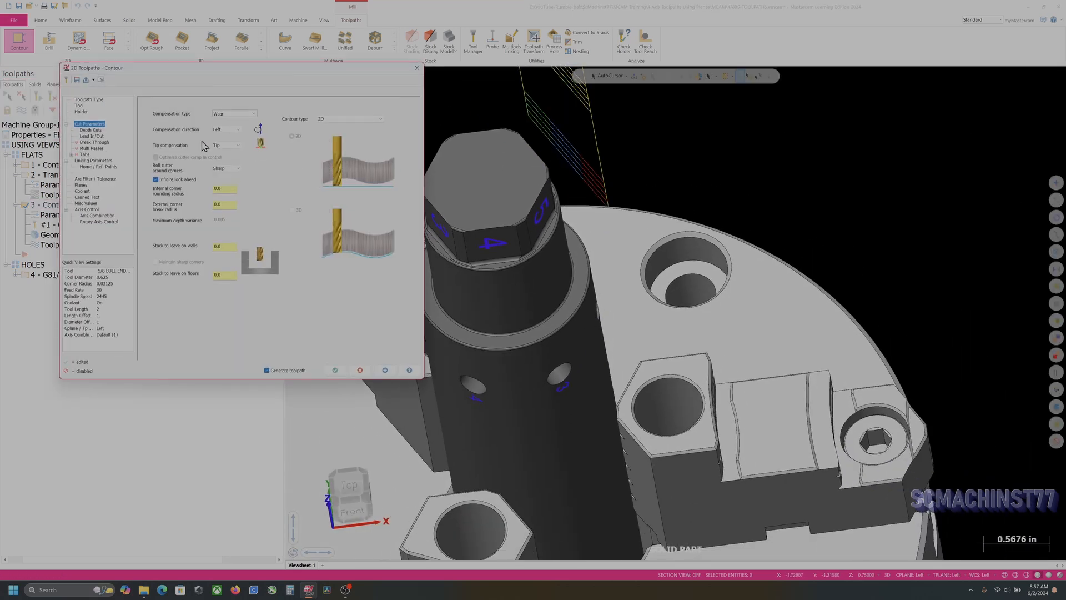
left_click(95, 136)
left_click(91, 130)
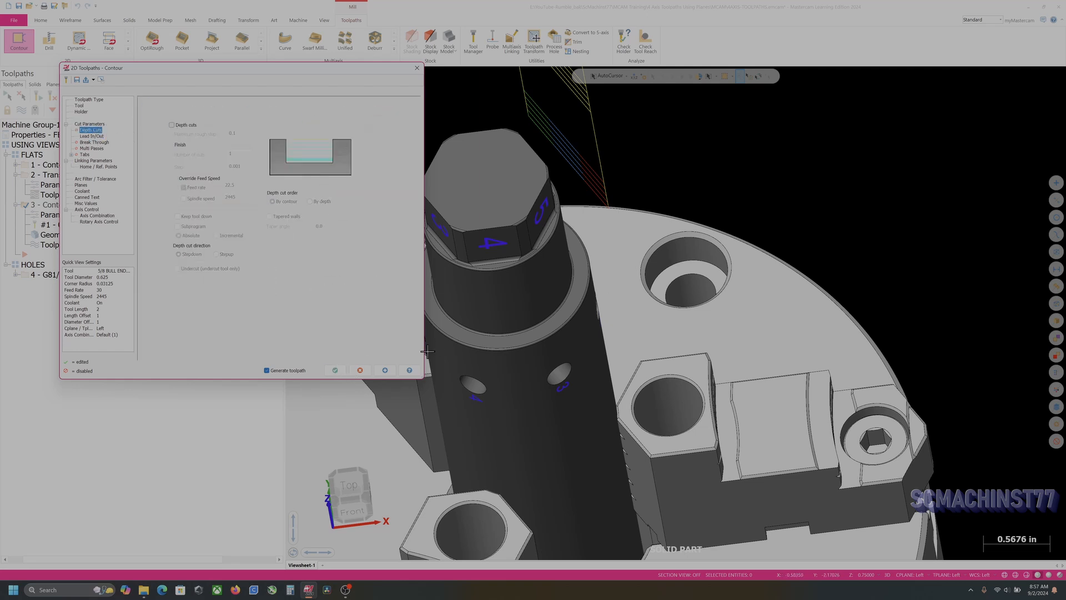
left_click(337, 371)
scroll(611, 250, "down", 3)
scroll(595, 186, "up", 4)
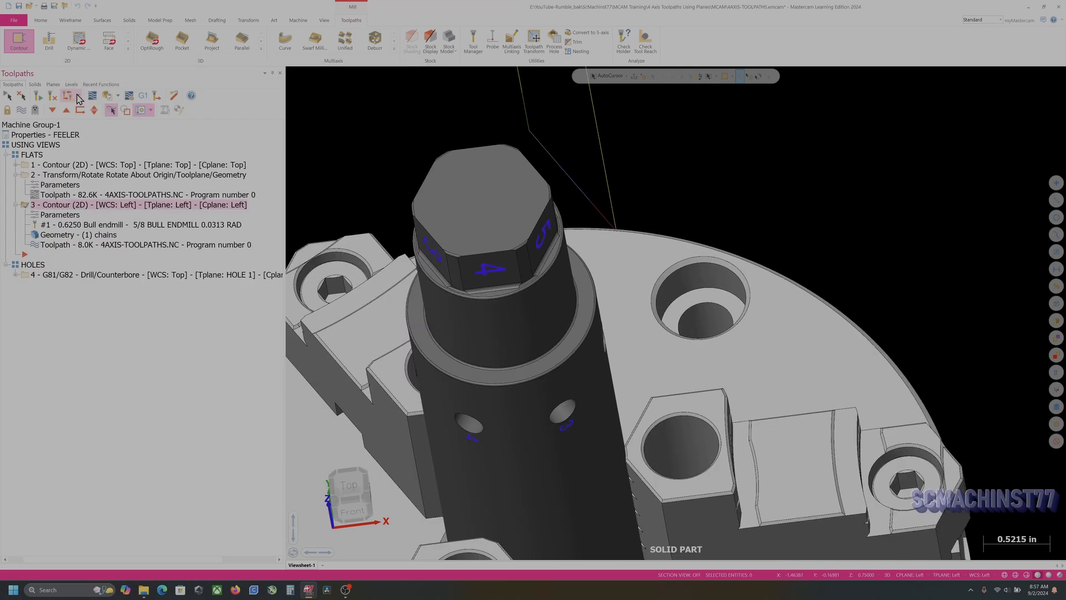
Backplot contour operation 3 again to check its single-depth pass from the shaft's end
left_click(92, 96)
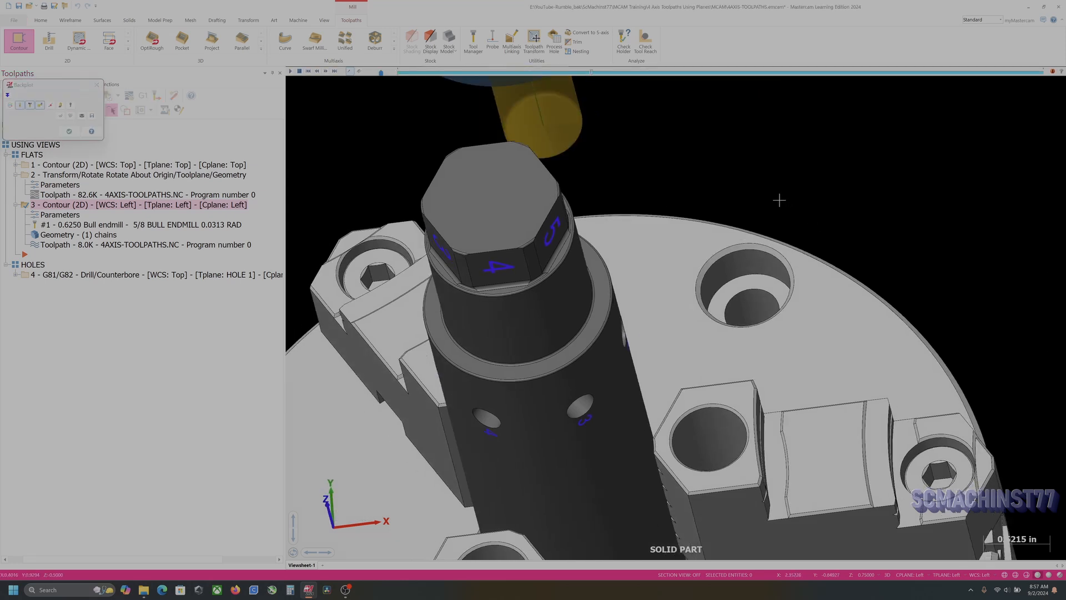
middle_click_drag(752, 194, 745, 188)
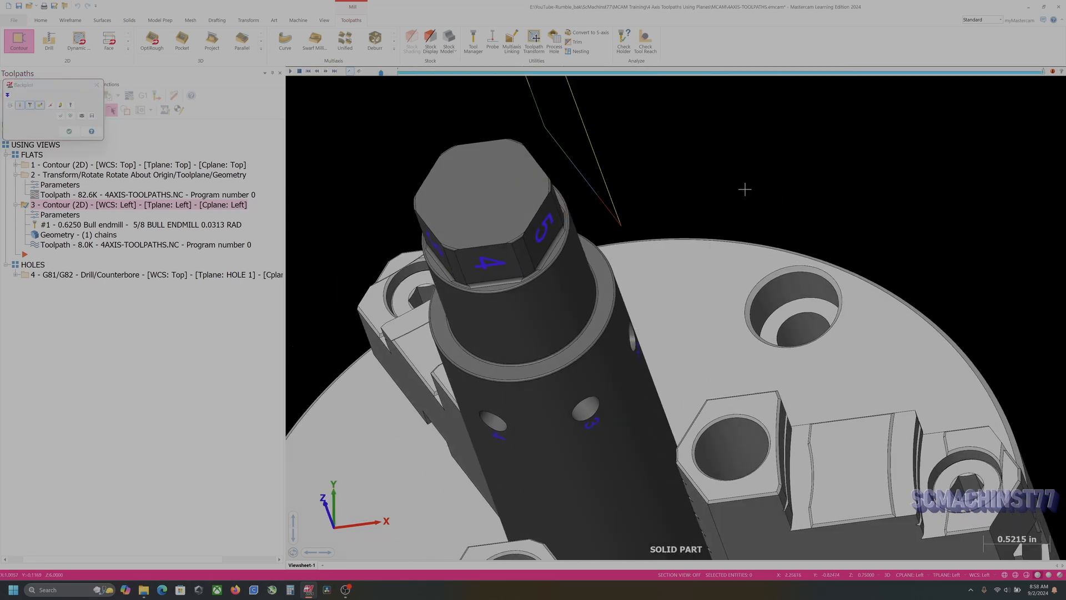
key("Escape")
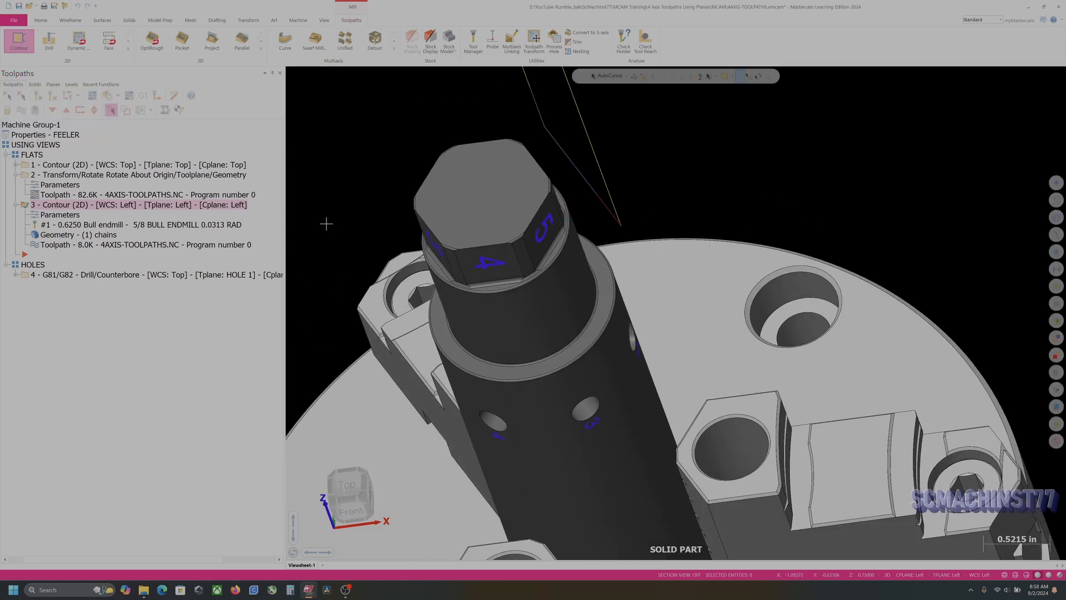
Create a rotate toolpath transform of contour operation 3 using the Coordinate method and the Right rotation plane
left_click(534, 40)
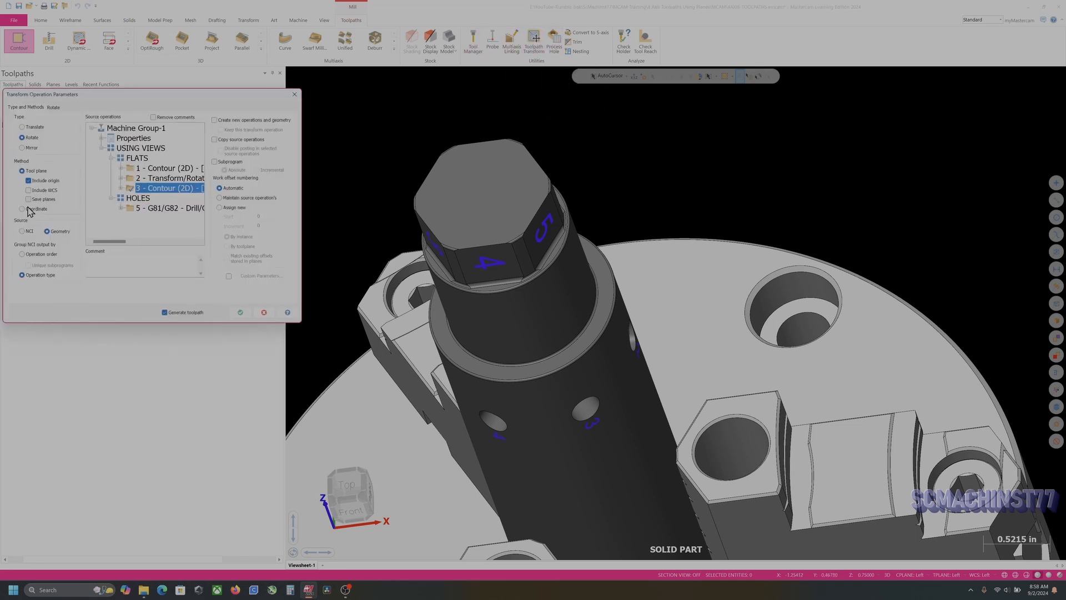
left_click(28, 209)
left_click(54, 107)
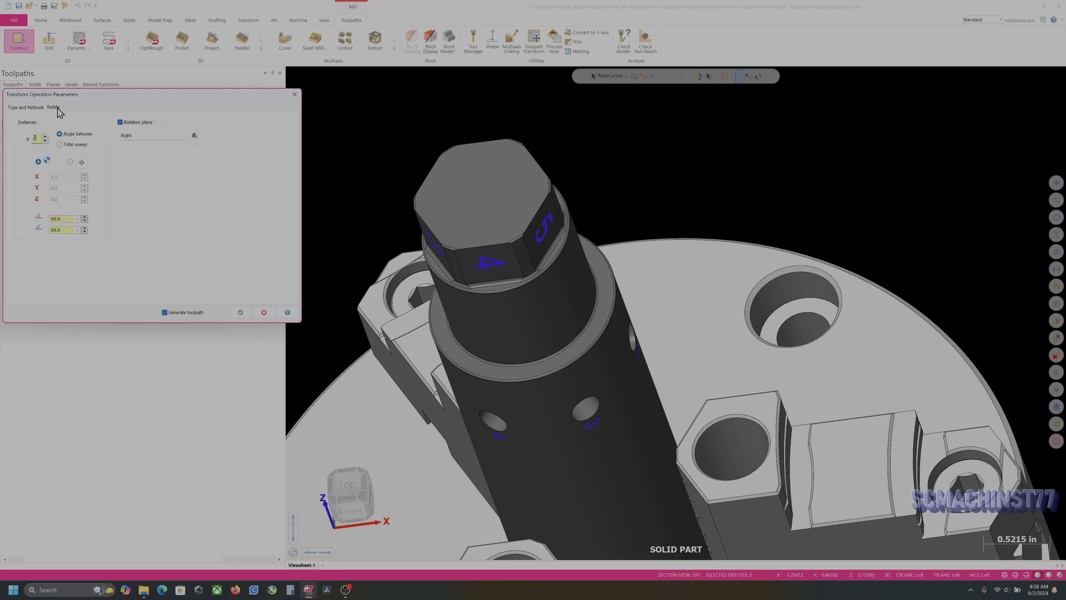
left_click(239, 312)
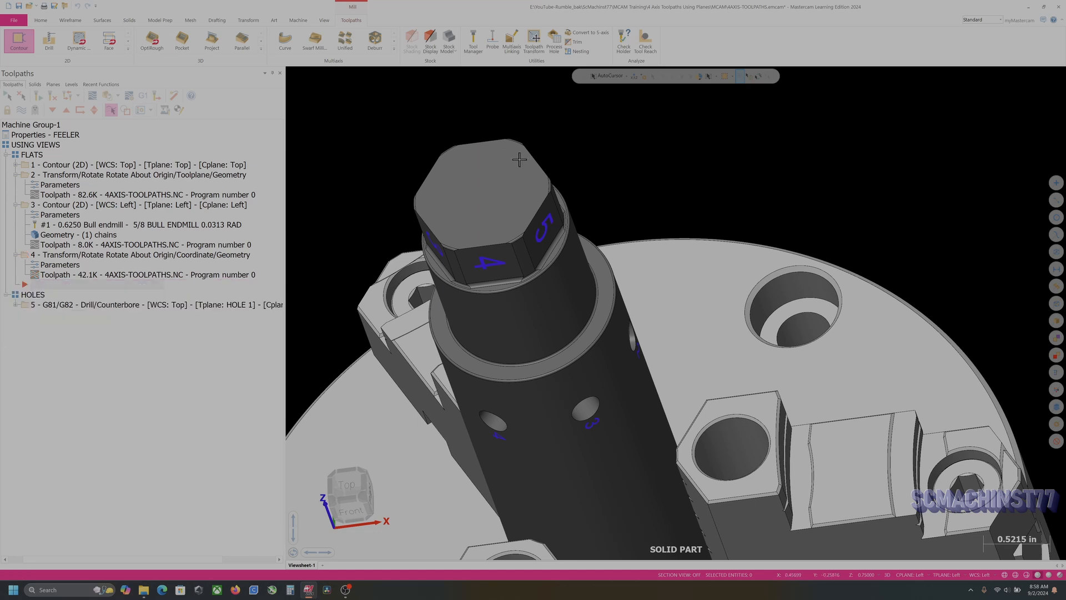
Display the toolpath of rotate transform operation 4 and examine it around the shaft's end
scroll(519, 159, "down", 1)
left_click(89, 255)
middle_click_drag(583, 456, 399, 232)
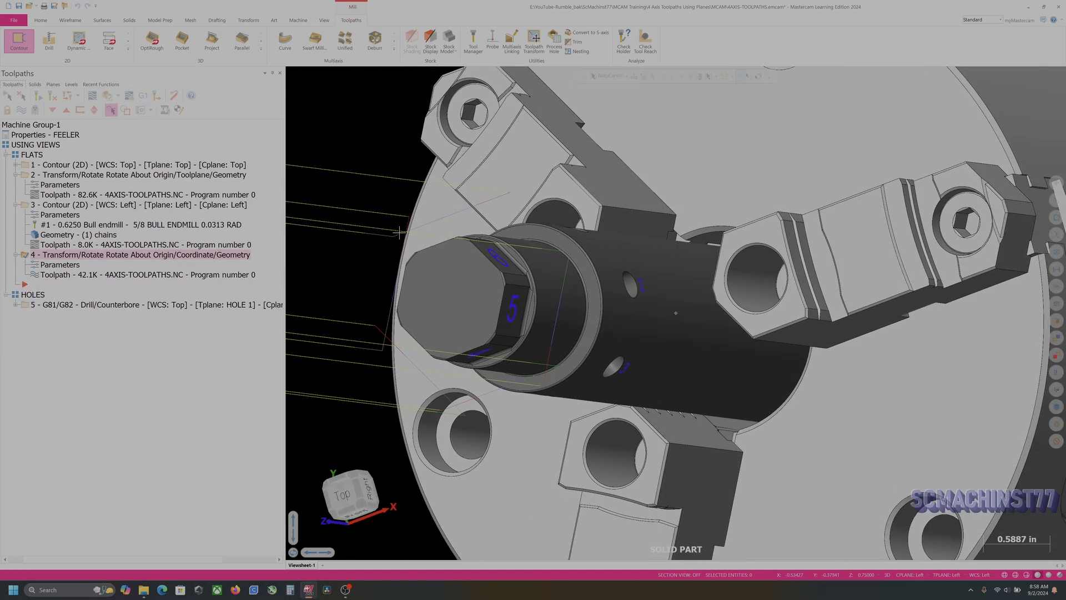
Backplot contour operation 3 and examine the tool's motion around the hex flats from several viewing angles
left_click(79, 205)
left_click(92, 95)
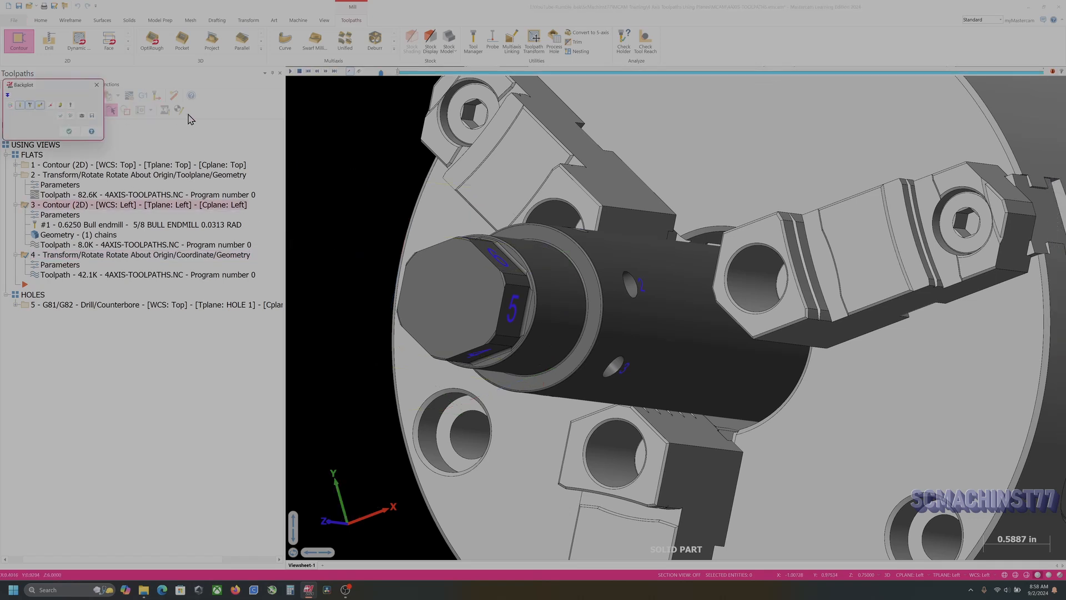
scroll(565, 98, "down", 3)
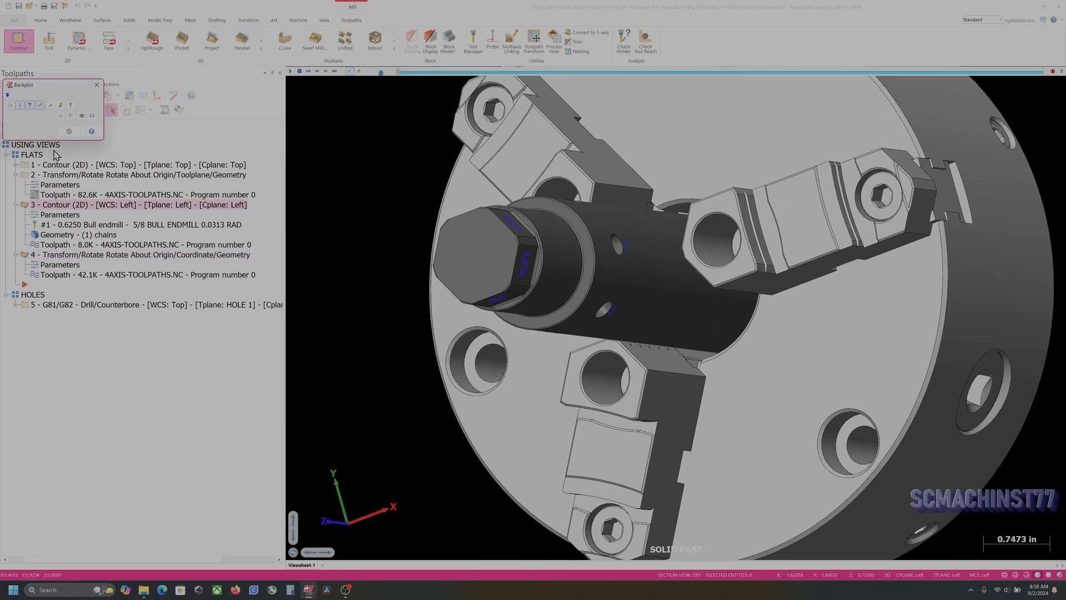
key("s")
key("s")
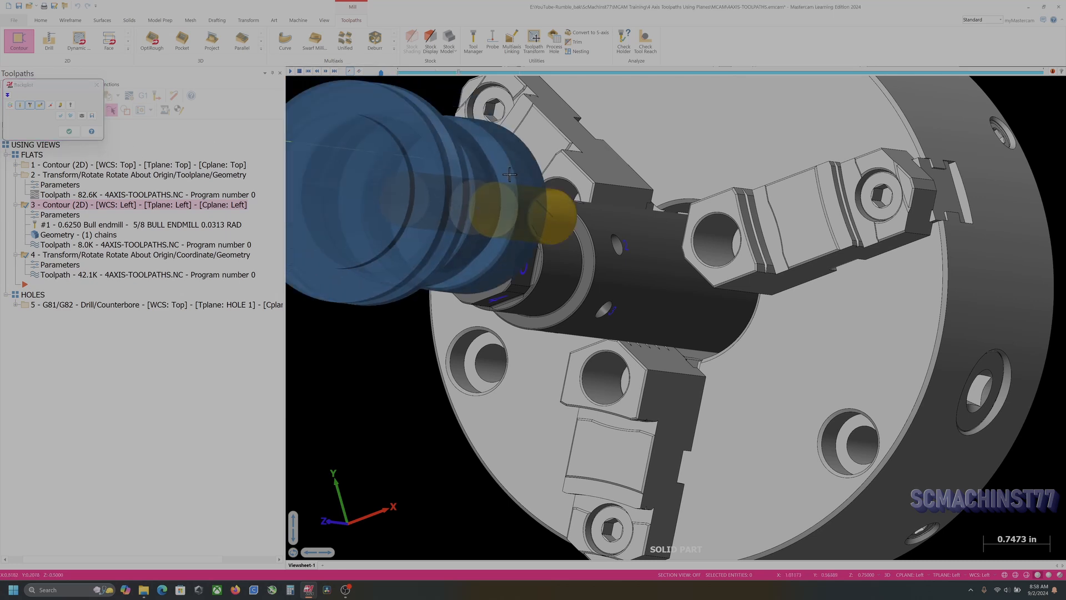
middle_click_drag(500, 208, 508, 146)
scroll(581, 233, "down", 3)
scroll(558, 106, "up", 4)
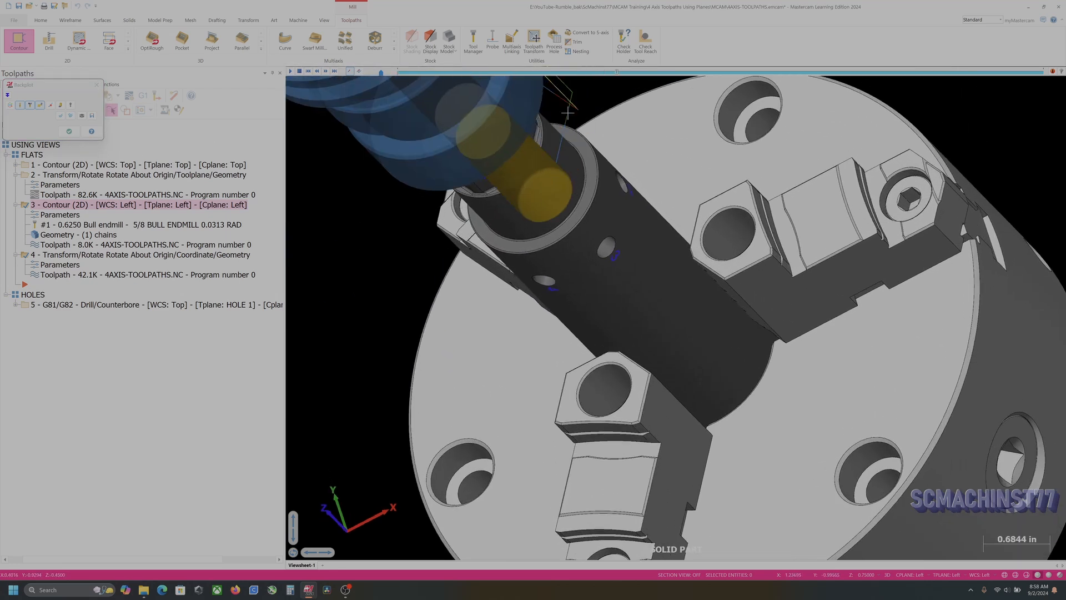
middle_click_drag(576, 115, 646, 87)
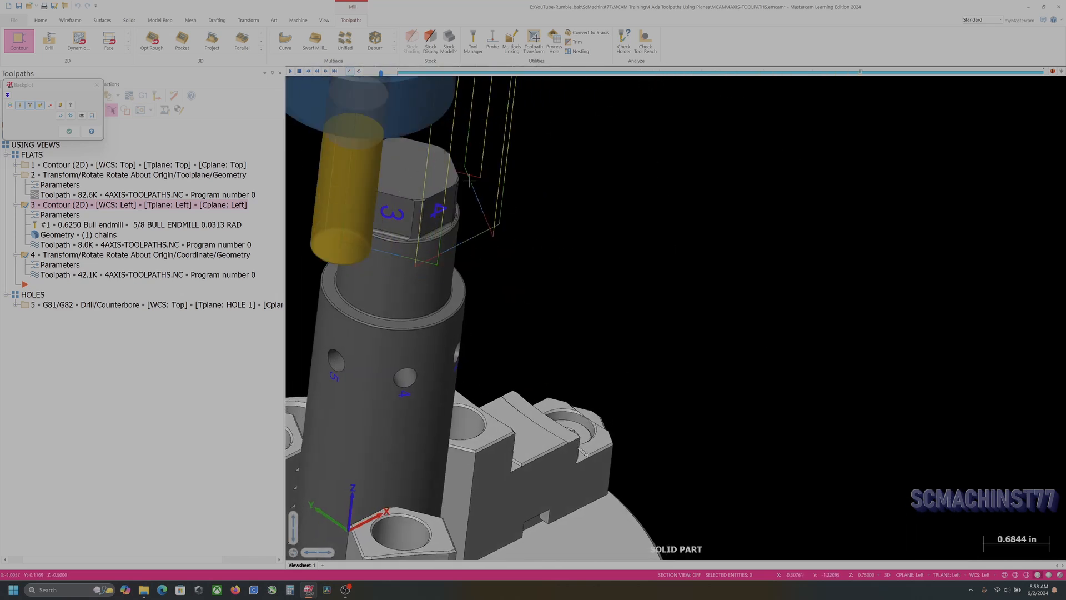
scroll(608, 239, "up", 2)
middle_click_drag(612, 227, 587, 240)
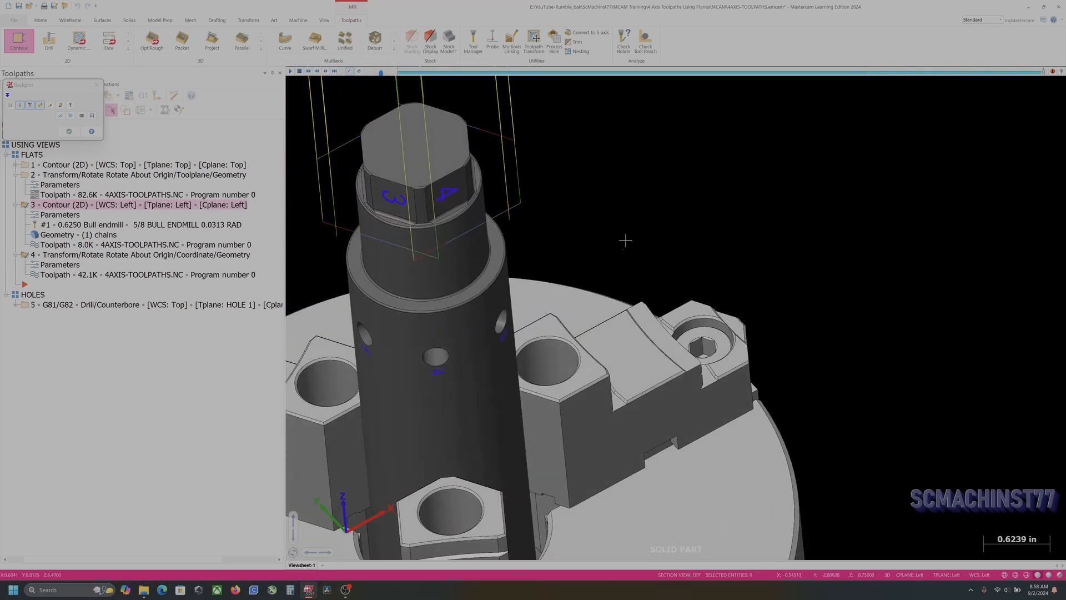
left_click(69, 131)
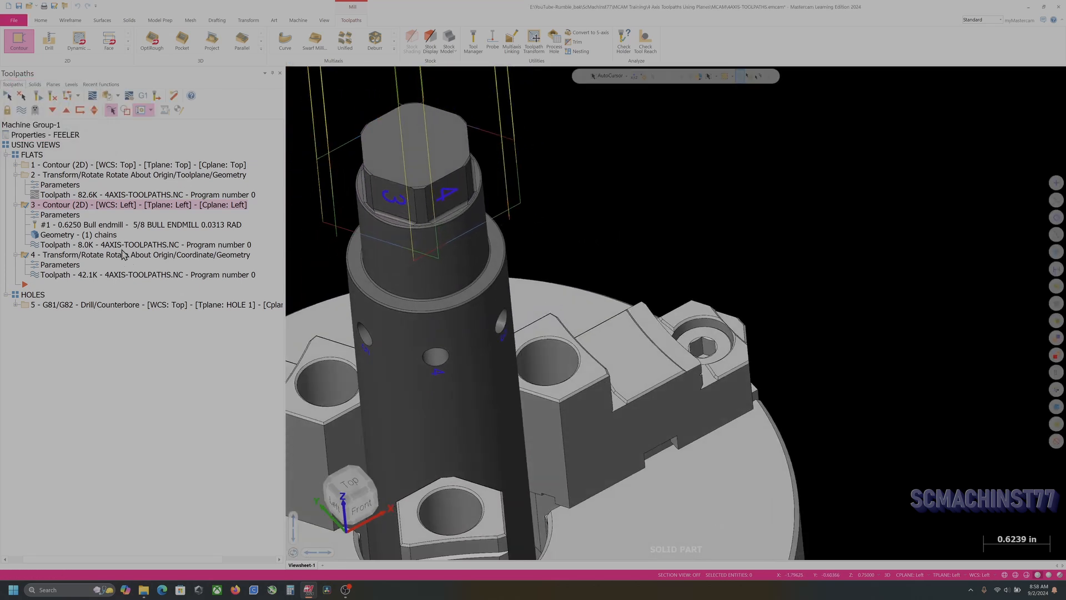
Delete Left-plane contour operation 3 and its rotate transform operation 4 from the FLATS group
left_click(51, 209)
left_click(104, 260)
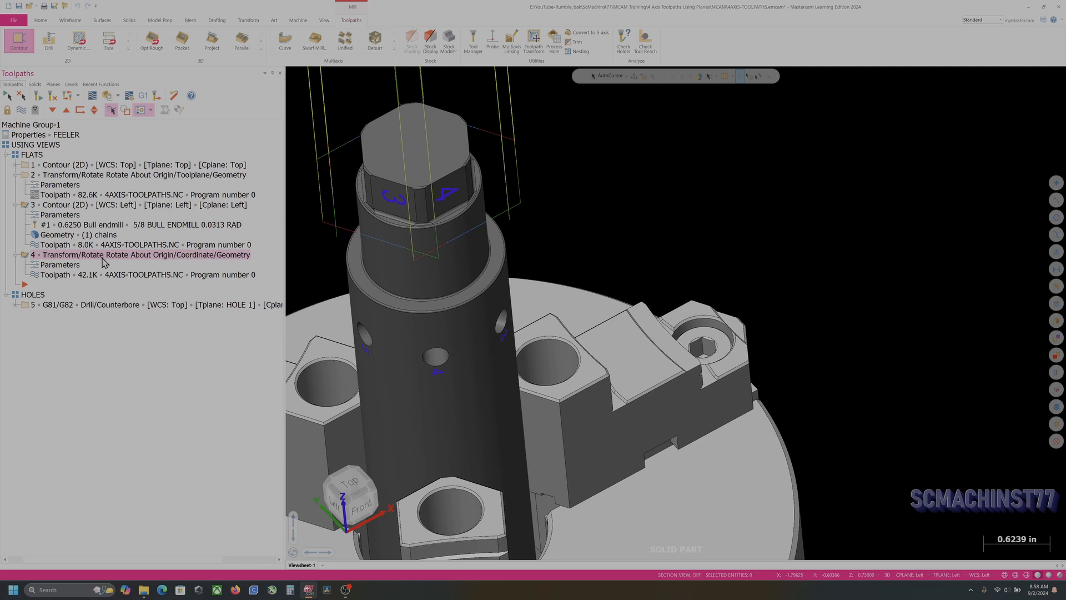
key("Delete")
left_click(557, 327)
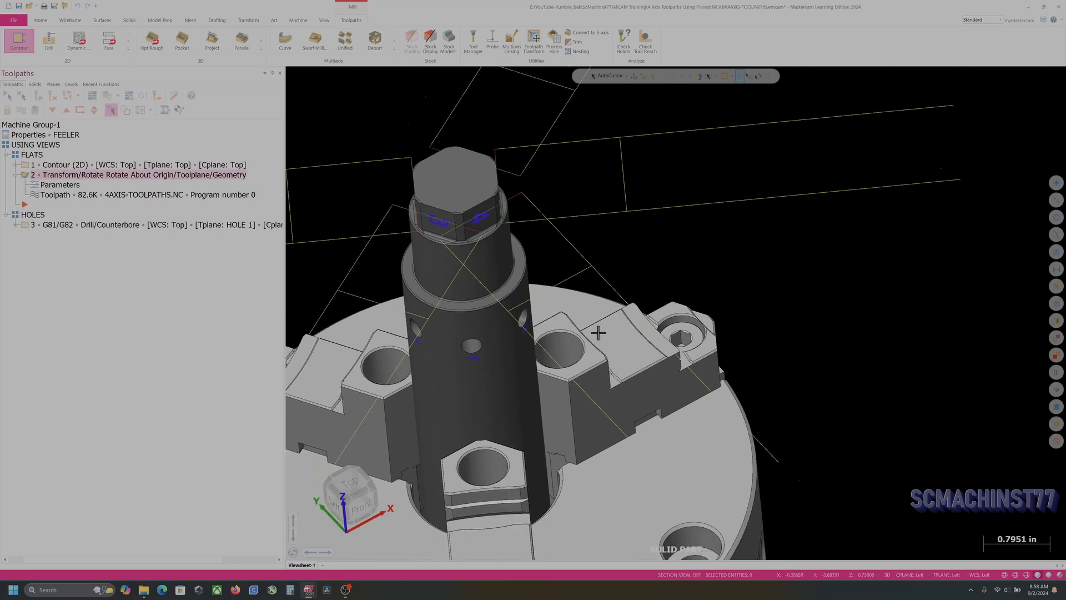
Display the drill operation's toolpath at hole 1 and place the insertion point after that operation in the HOLES group
scroll(571, 224, "down", 3)
middle_click_drag(680, 186, 485, 320)
scroll(541, 349, "down", 4)
scroll(550, 393, "up", 5)
scroll(485, 320, "down", 2)
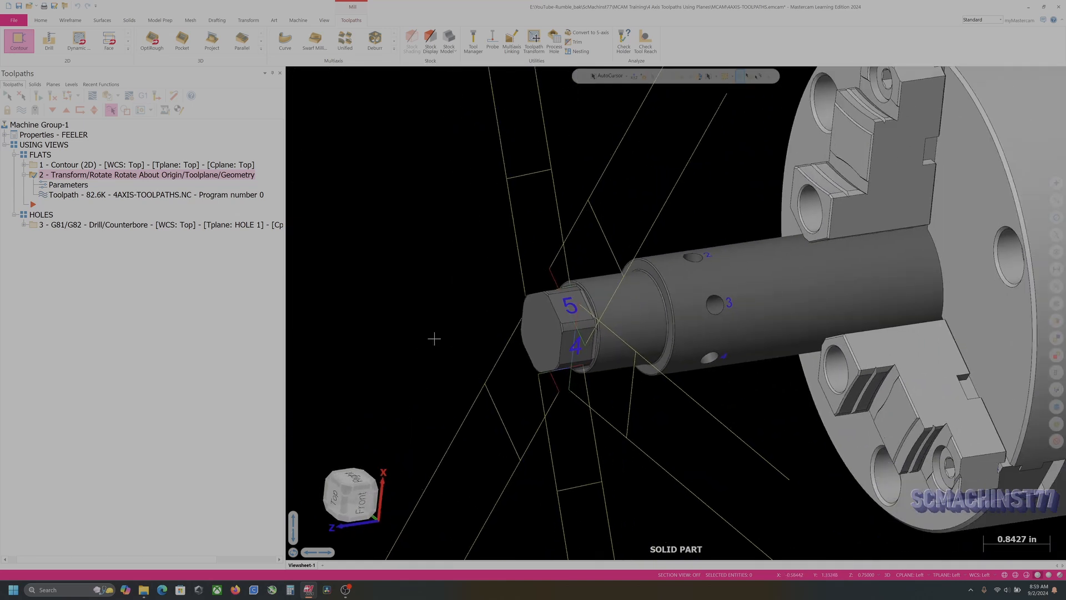
left_click(91, 227)
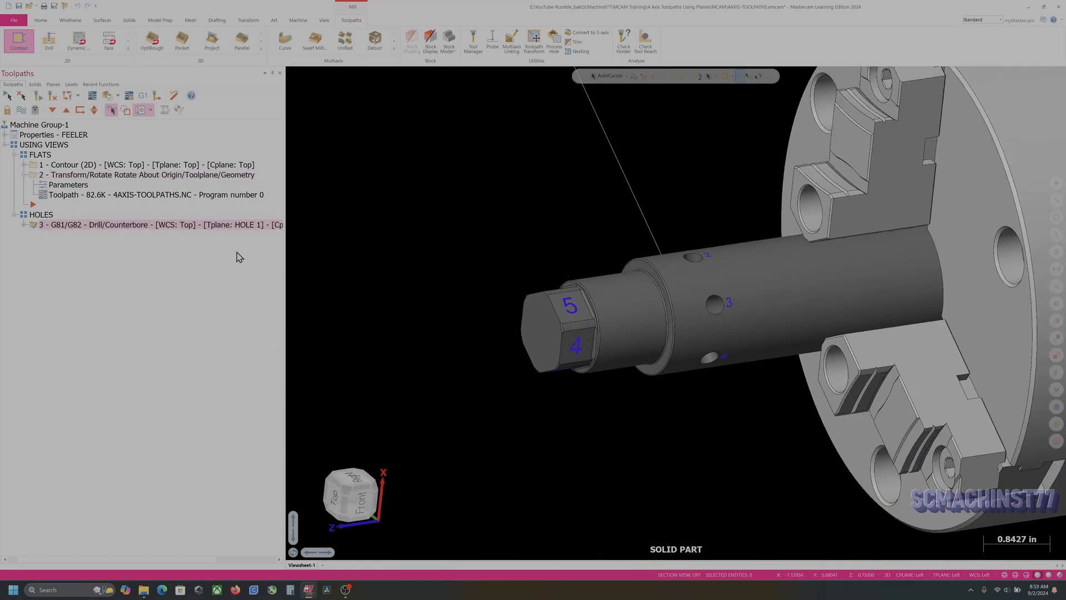
left_click(50, 107)
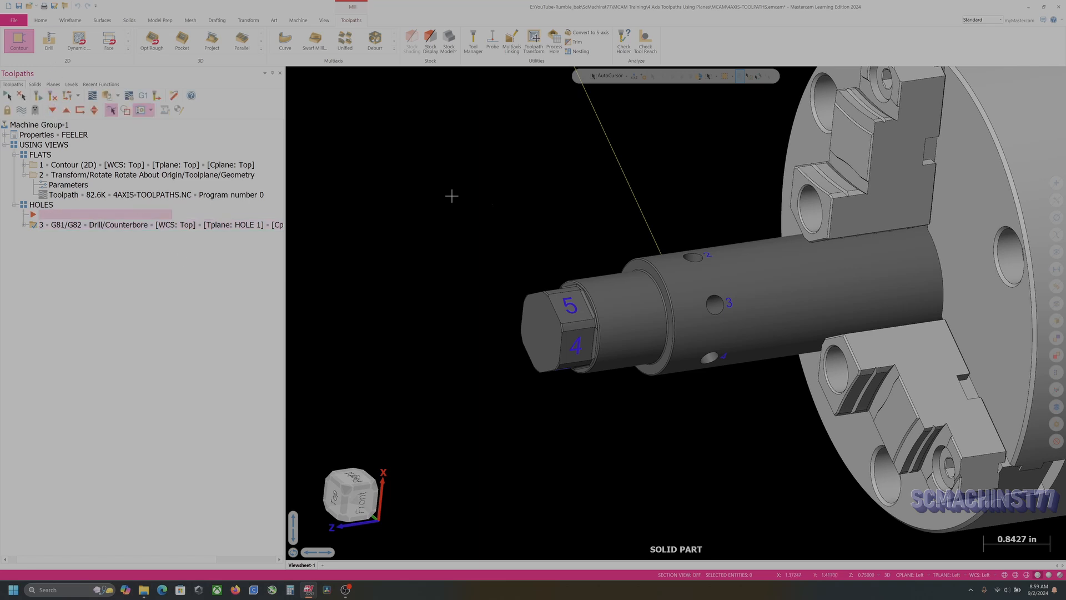
scroll(594, 231, "down", 5)
scroll(597, 231, "up", 8)
middle_click_drag(751, 223, 761, 286)
scroll(418, 194, "down", 1)
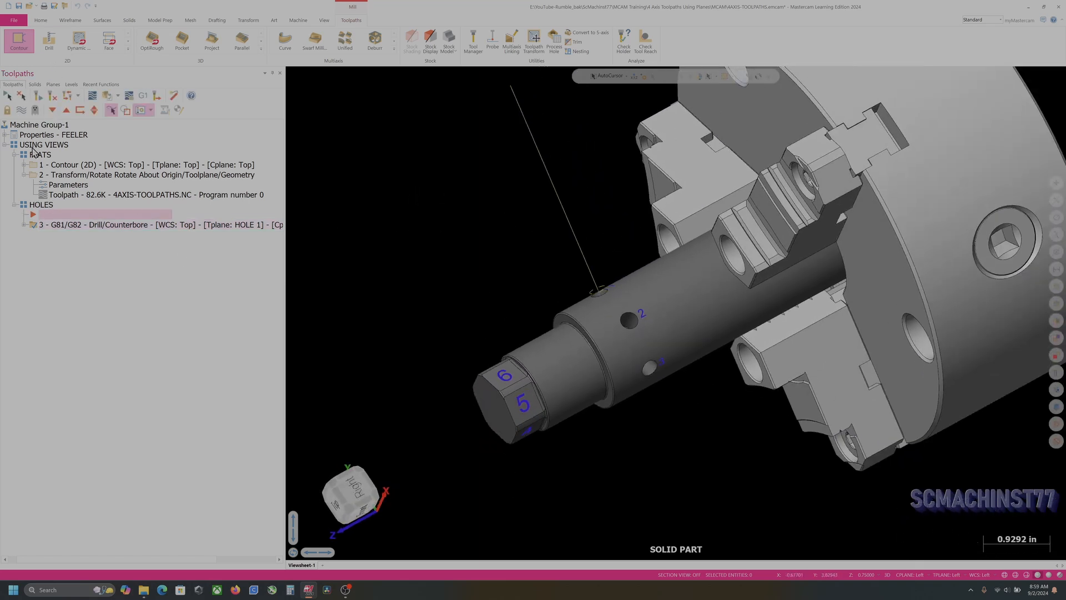
left_click(53, 109)
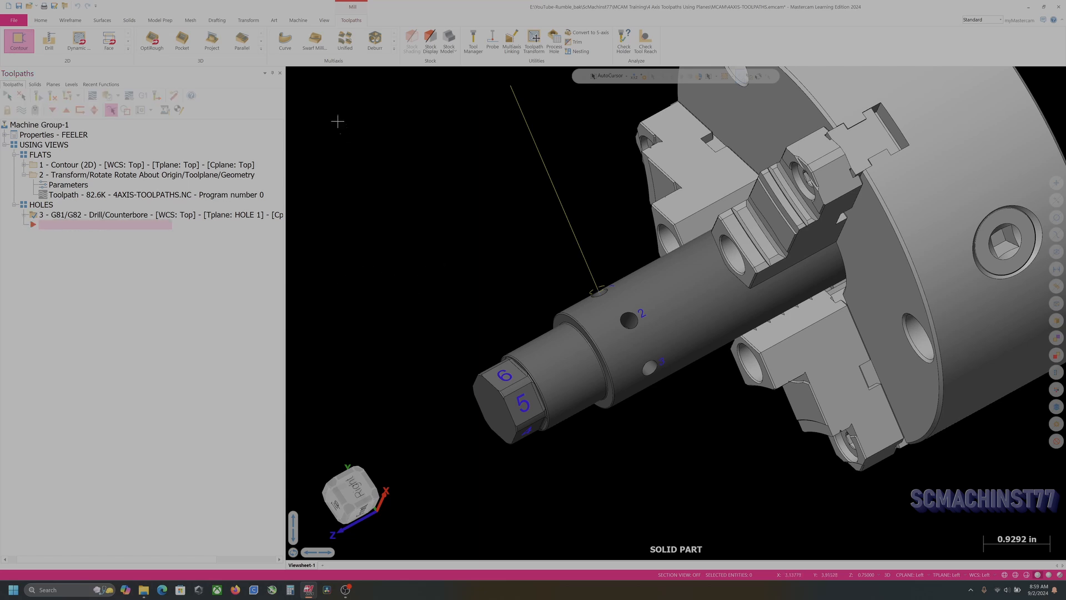
Create a hole axis on hole 2 with an axis line, a top point and a top circle
left_click(156, 21)
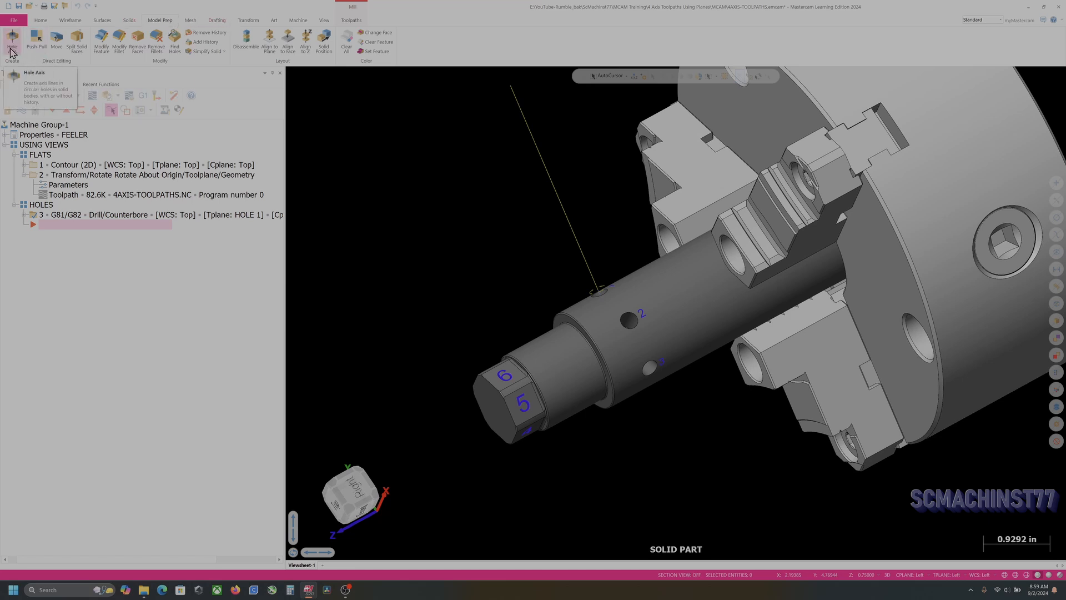
left_click(129, 21)
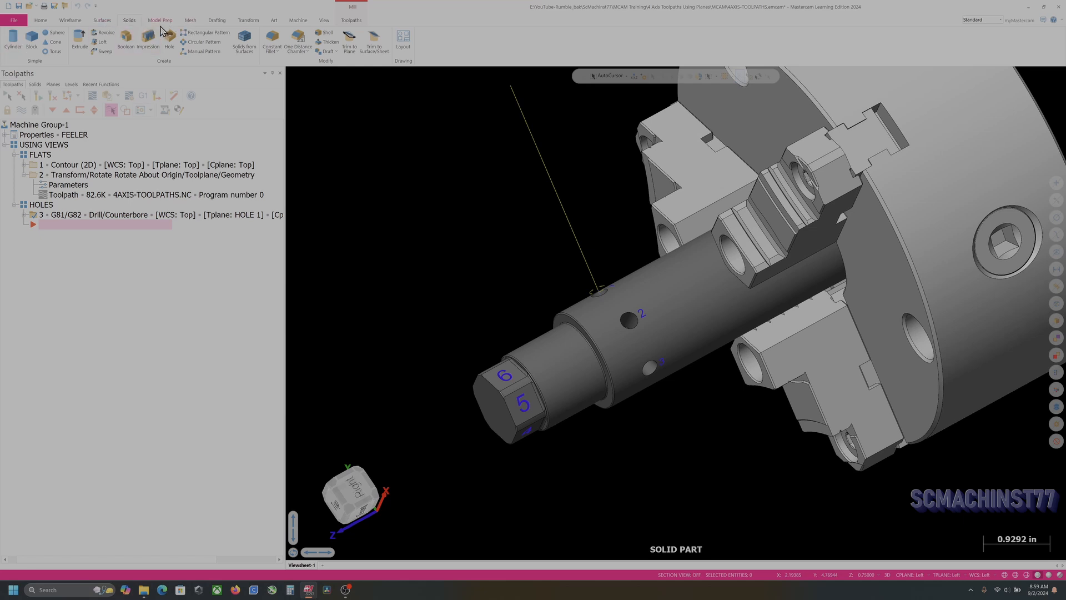
left_click(152, 23)
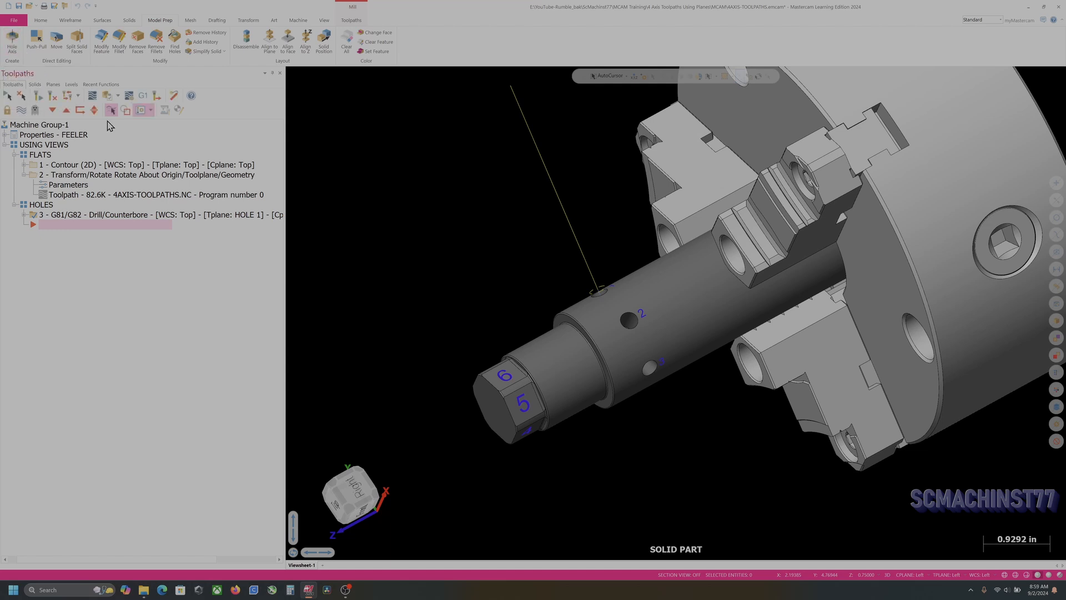
left_click(18, 48)
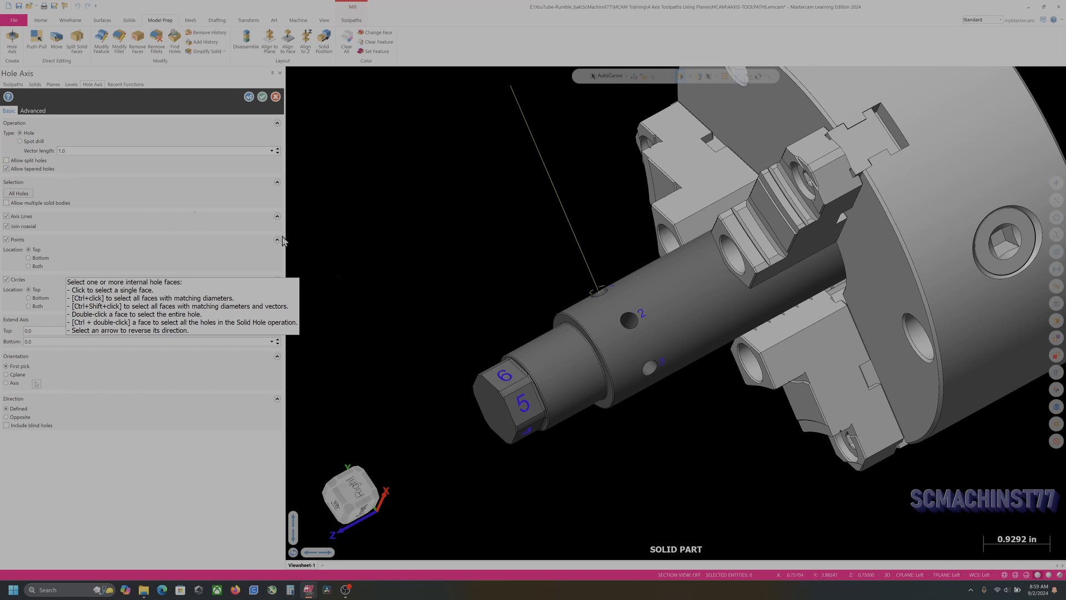
scroll(605, 333, "up", 3)
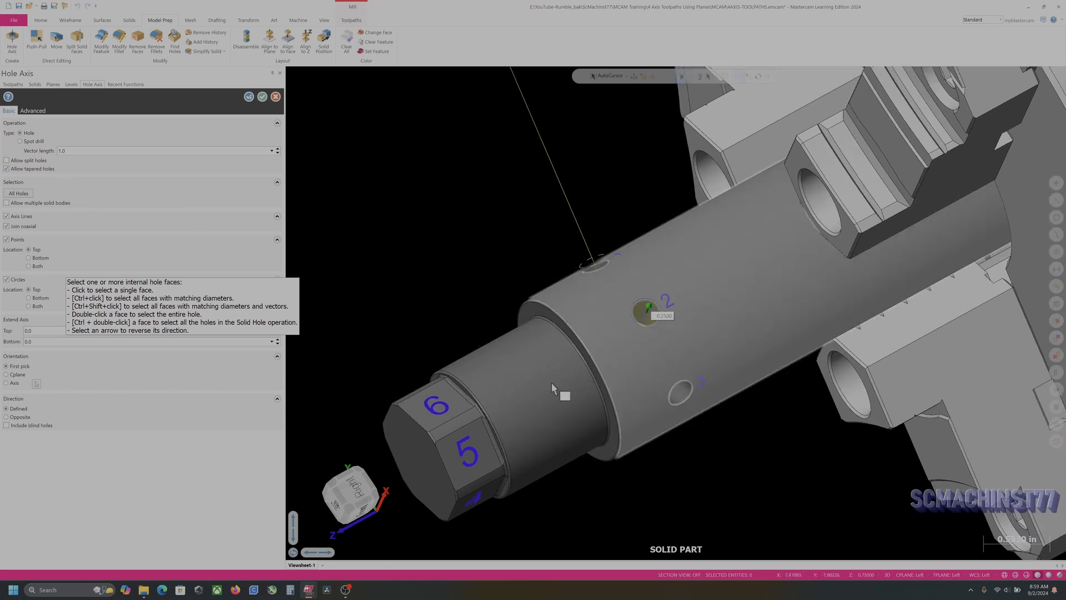
scroll(644, 355, "up", 4)
middle_click_drag(683, 336, 657, 310)
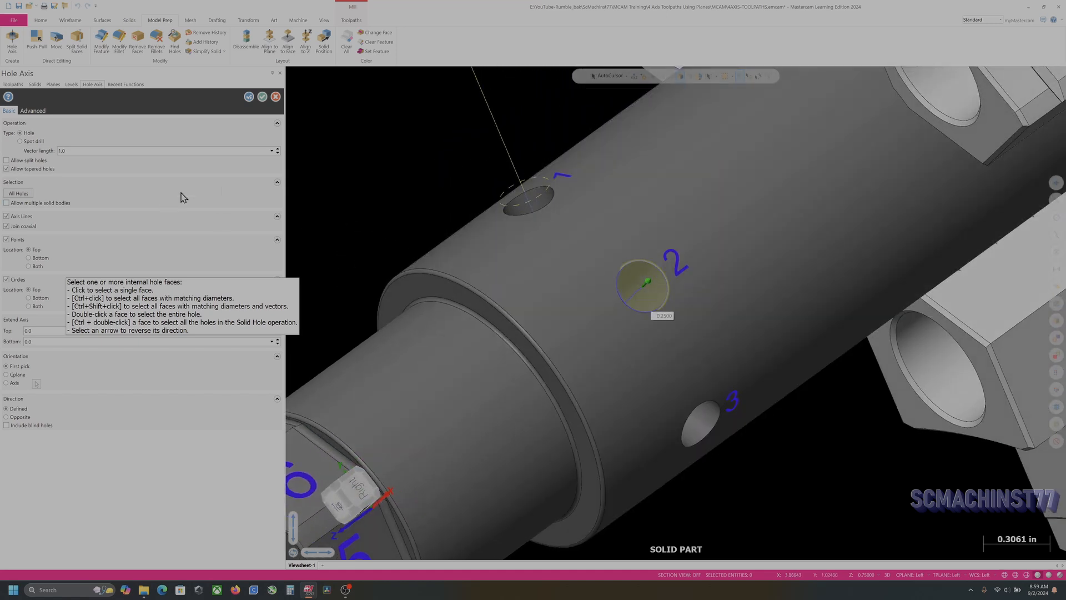
scroll(658, 301, "up", 1)
scroll(656, 301, "up", 4)
middle_click_drag(576, 313, 591, 240)
scroll(591, 240, "down", 3)
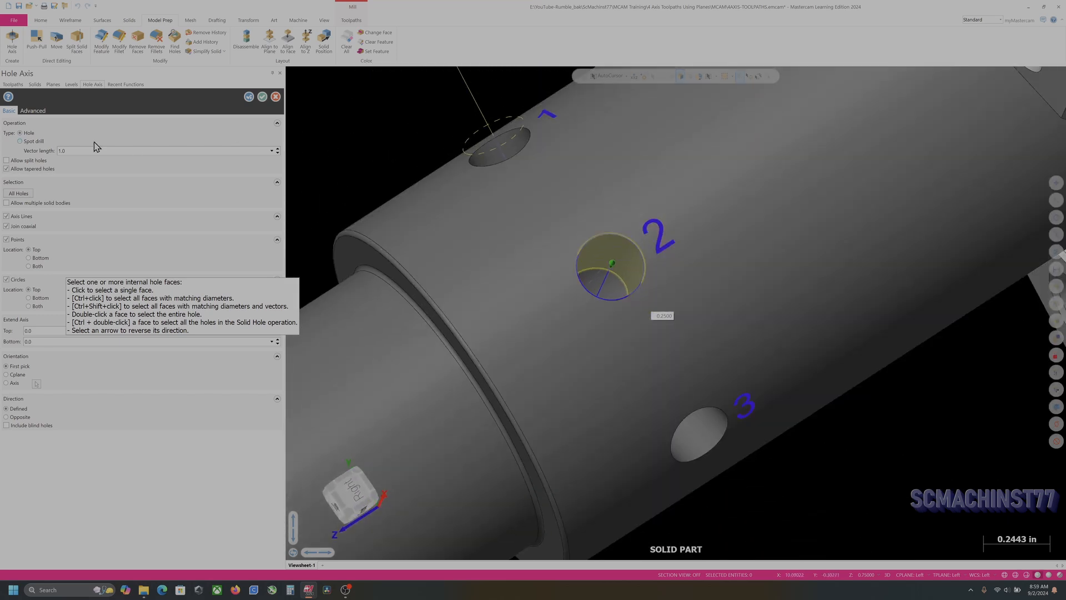
scroll(622, 290, "up", 3)
middle_click_drag(622, 289, 693, 232)
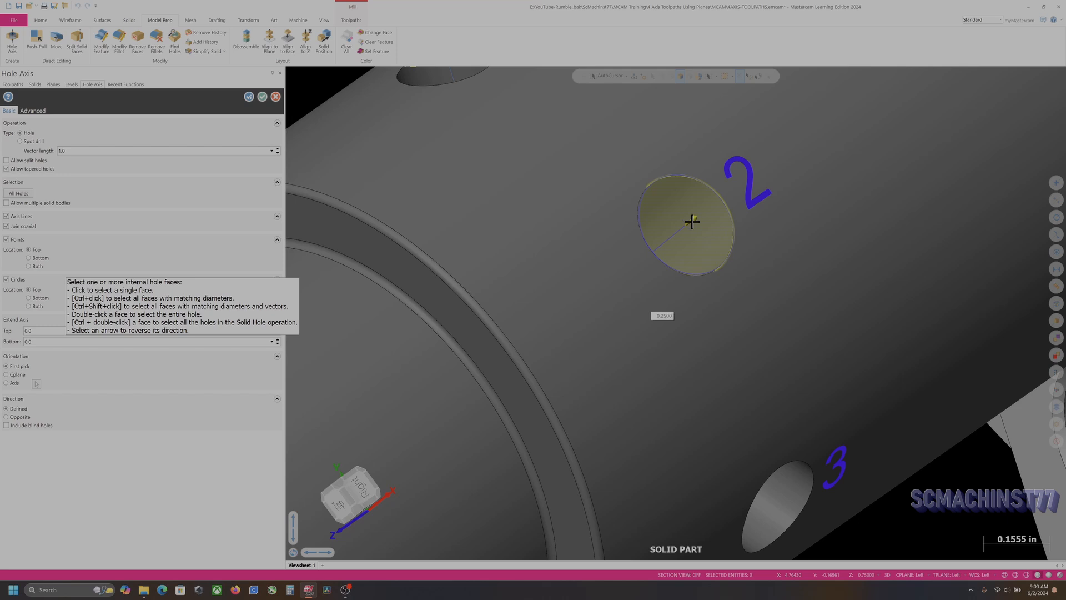
left_click(691, 222)
scroll(660, 264, "down", 2)
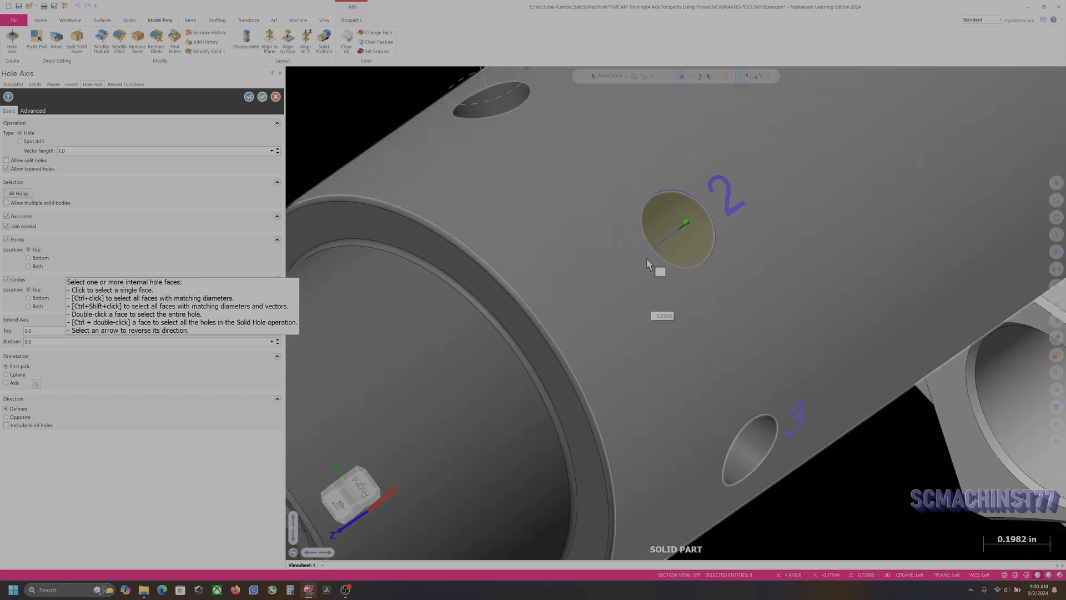
left_click(262, 97)
Create a new plane from the entity normal of hole 2's axis line, accepting the first orientation offered
scroll(685, 231, "up", 2)
middle_click_drag(684, 231, 652, 245)
scroll(652, 245, "down", 2)
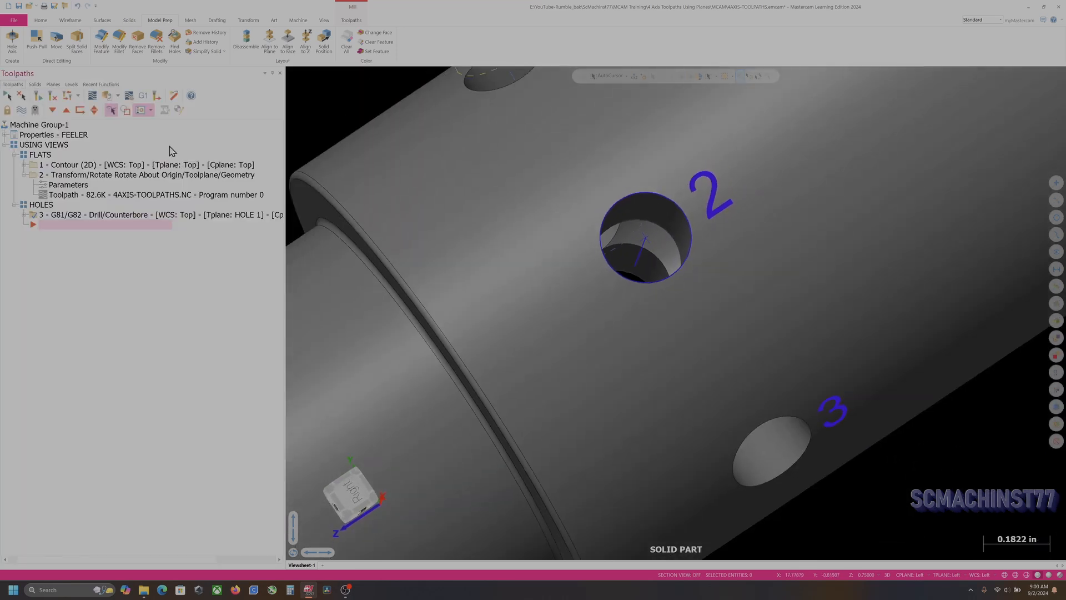
left_click(56, 85)
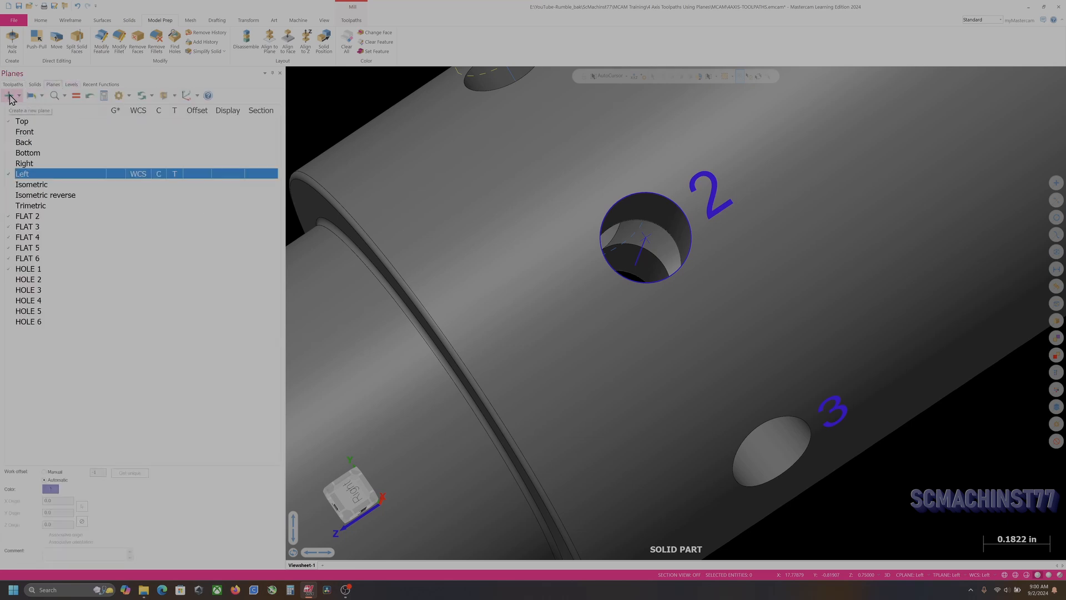
left_click(8, 96)
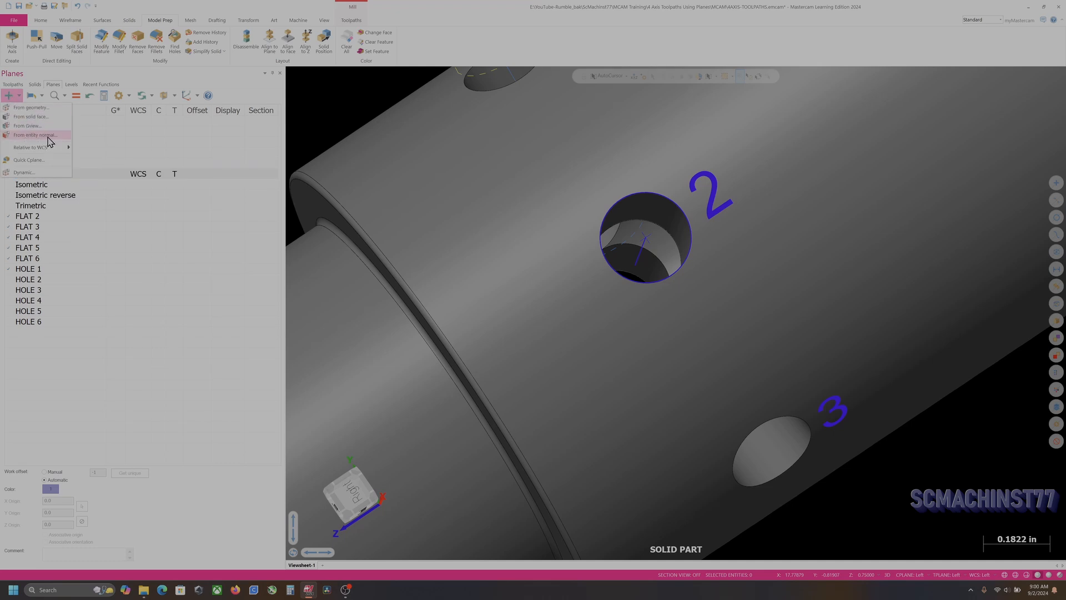
left_click(49, 135)
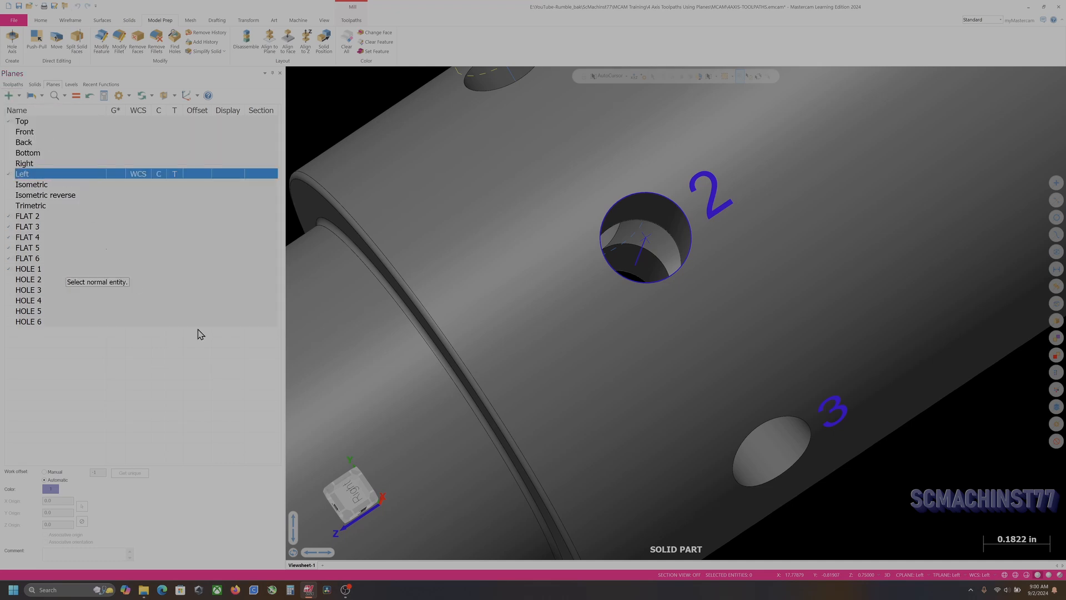
scroll(632, 266, "up", 2)
left_click(641, 260)
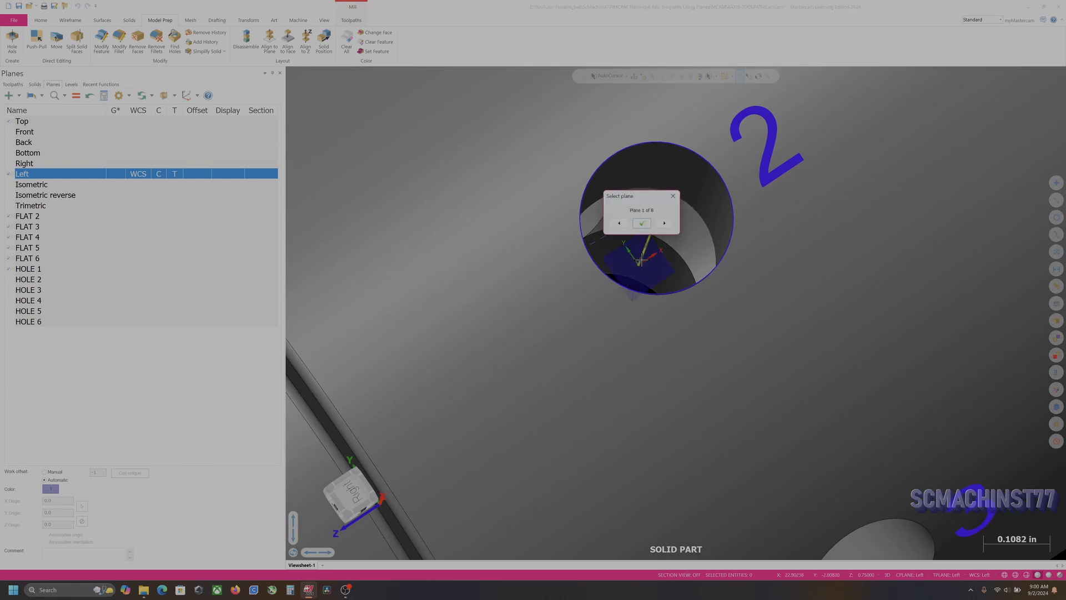
scroll(541, 252, "down", 2)
middle_click_drag(524, 292, 558, 322)
scroll(533, 295, "down", 2)
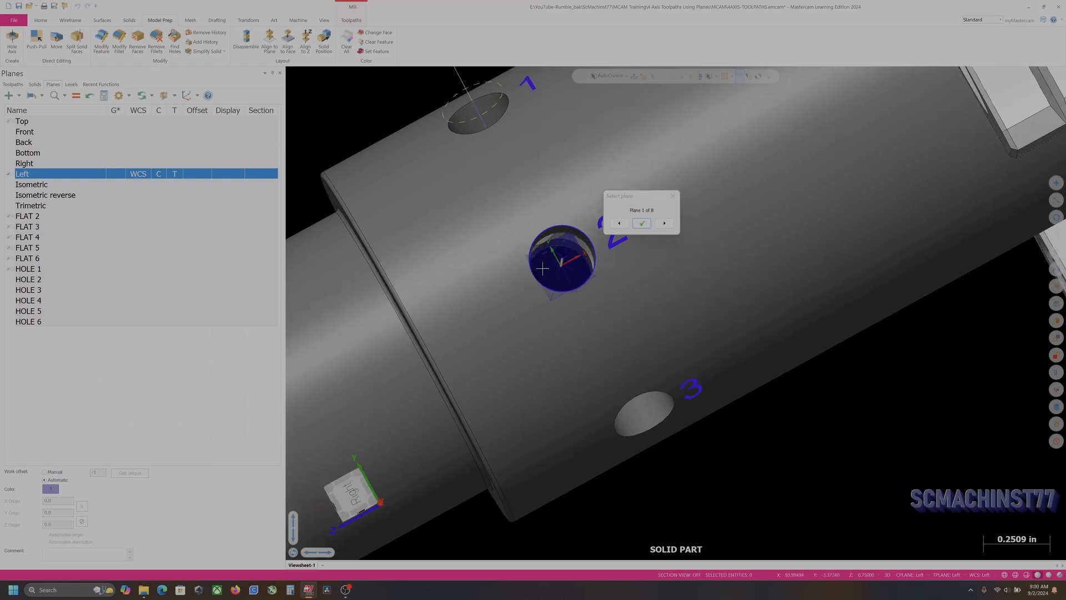
scroll(558, 266, "up", 2)
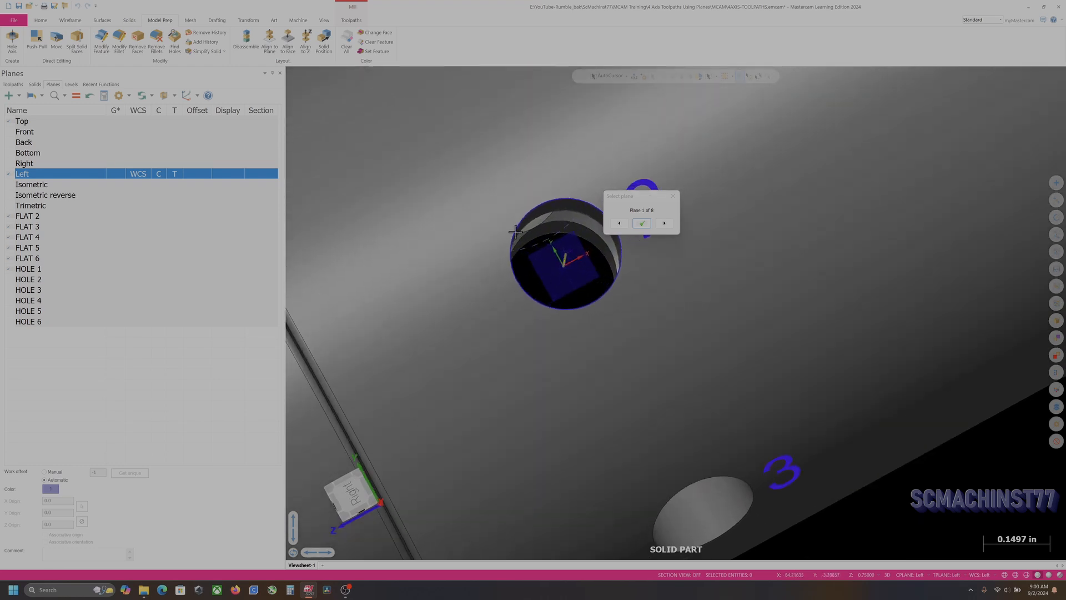
scroll(577, 235, "down", 2)
scroll(572, 253, "up", 2)
mouse_move(571, 257)
middle_mouse_down()
mouse_move(560, 249)
mouse_move(518, 278)
mouse_move(565, 266)
middle_mouse_up()
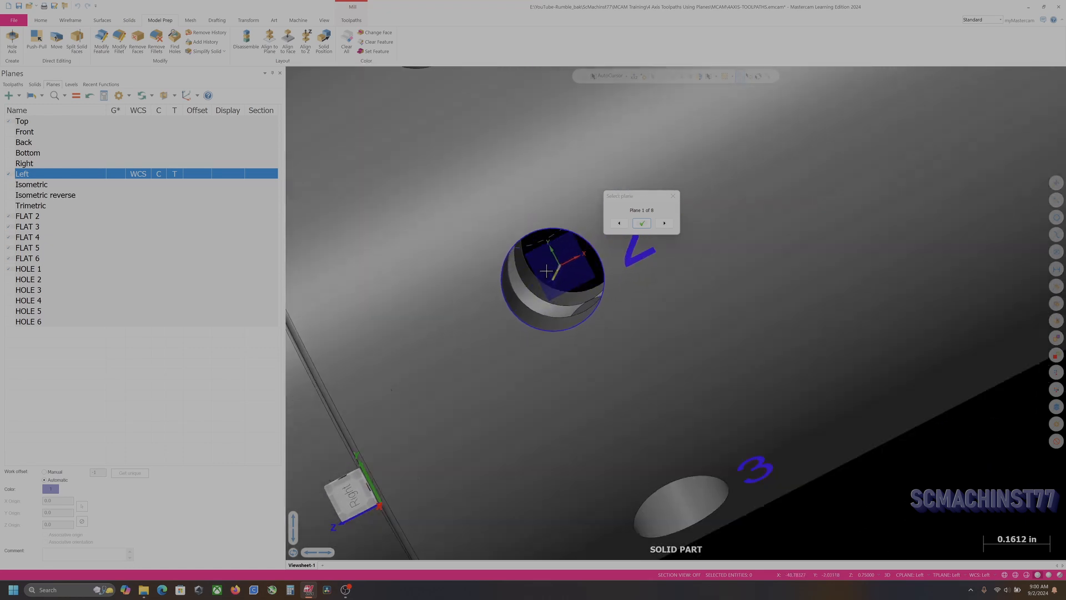
scroll(680, 237, "down", 1)
scroll(681, 237, "down", 1)
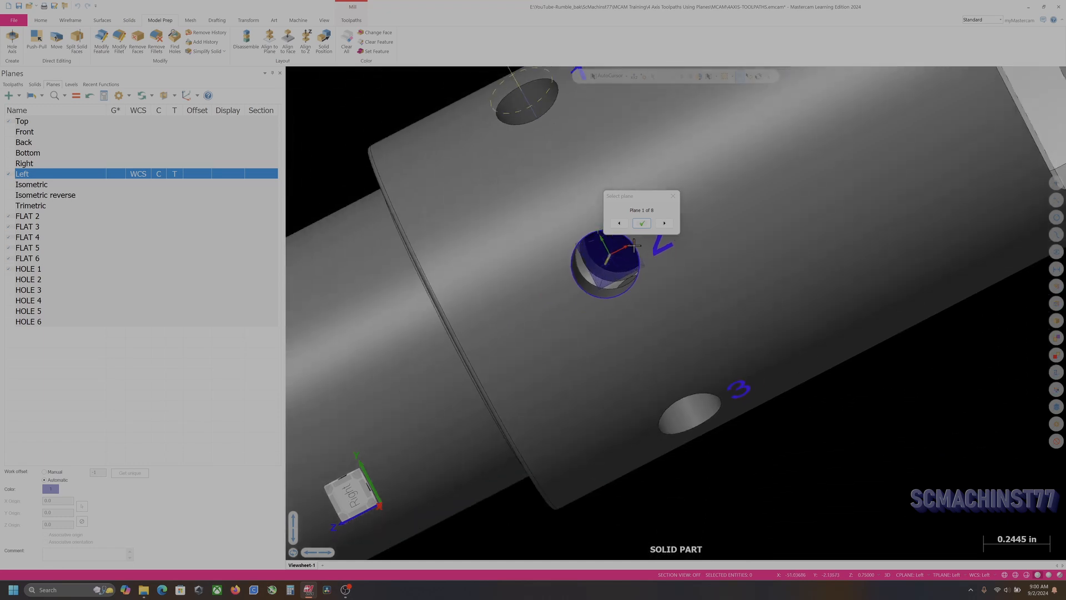
left_click(644, 226)
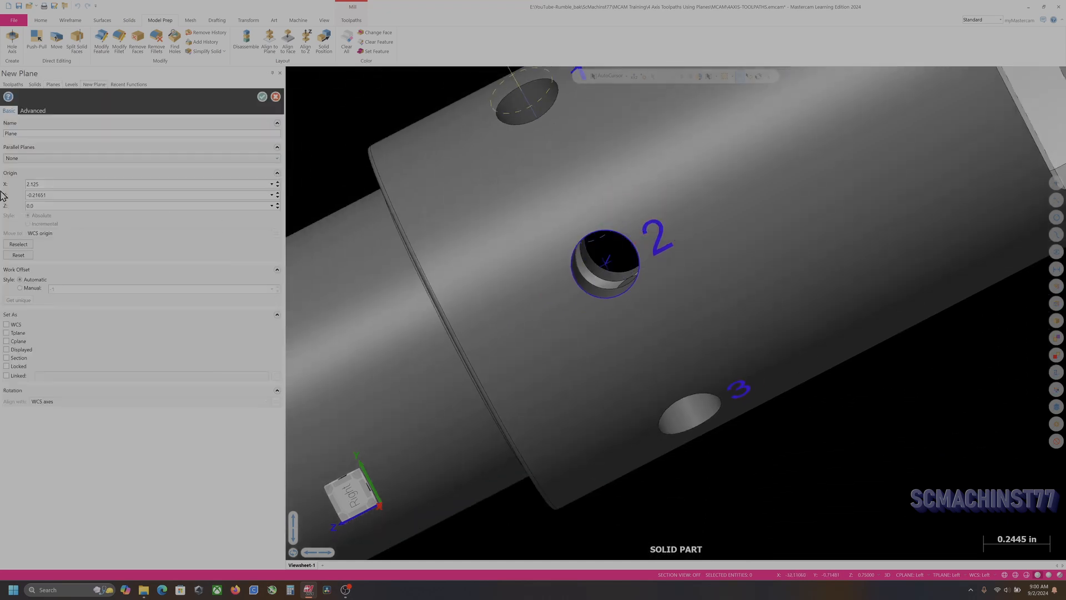
Set the new plane's X and Y origin to 0
double_click(60, 181)
type("0")
double_click(65, 195)
type("0")
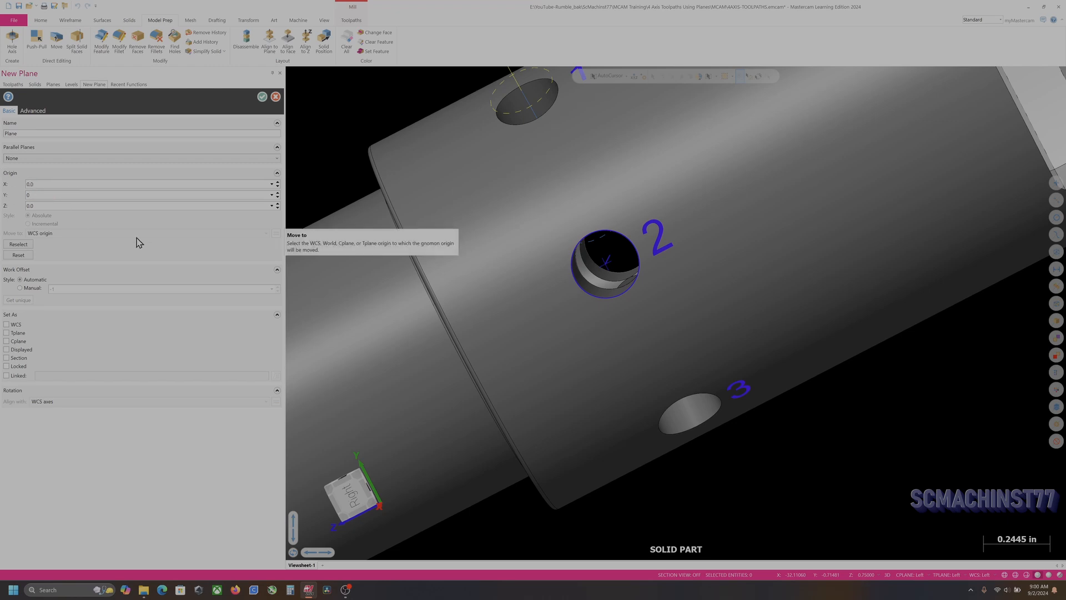
Examine the new plane's origin at the shaft's end face and cancel the plane creation
scroll(684, 208, "down", 3)
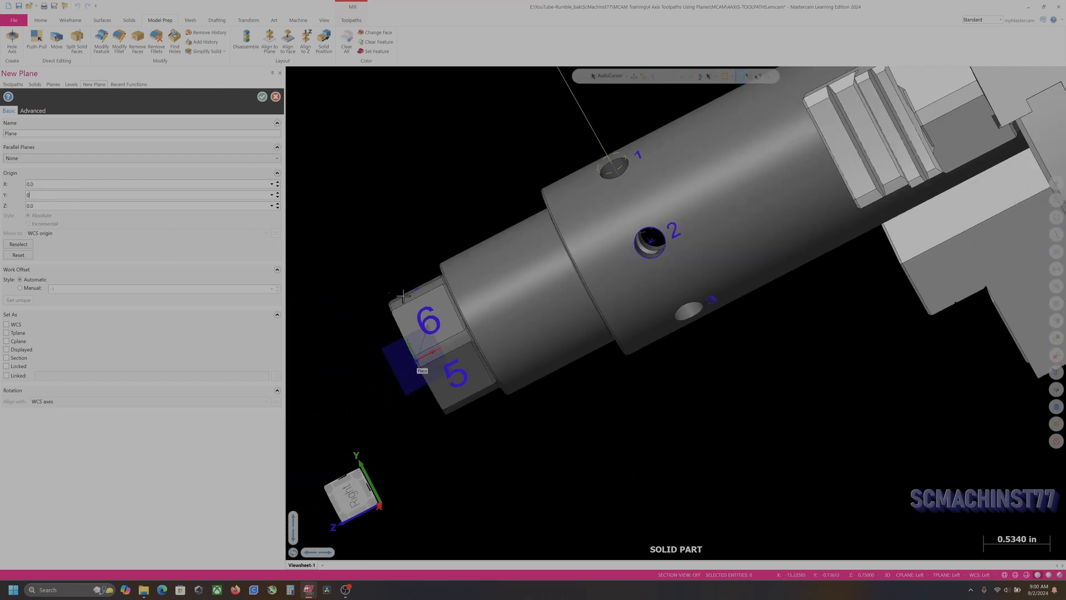
middle_click_drag(403, 295, 433, 273)
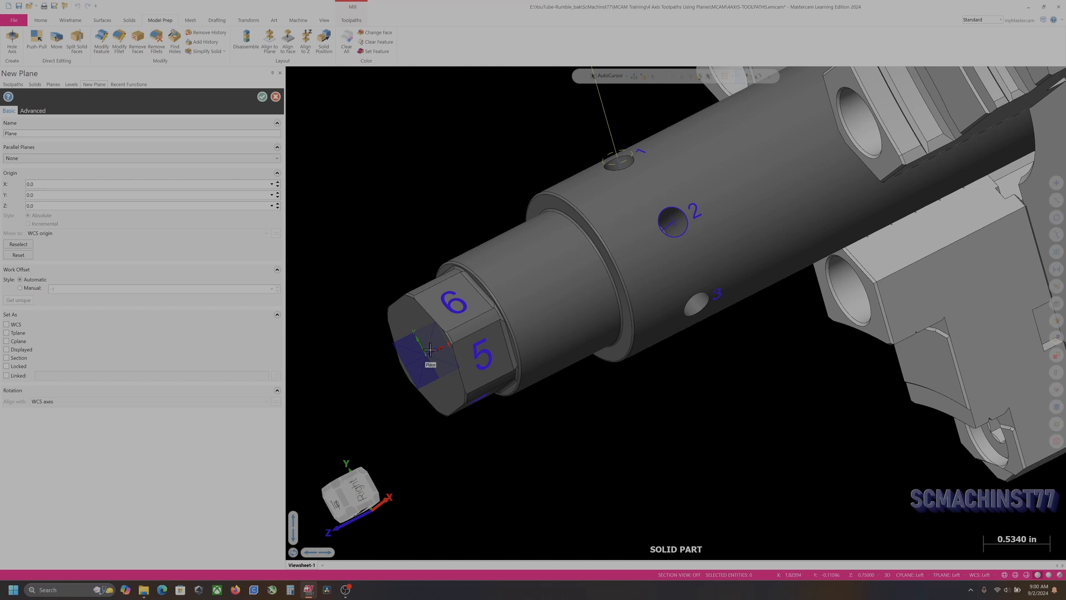
scroll(425, 352, "down", 2)
scroll(425, 352, "up", 2)
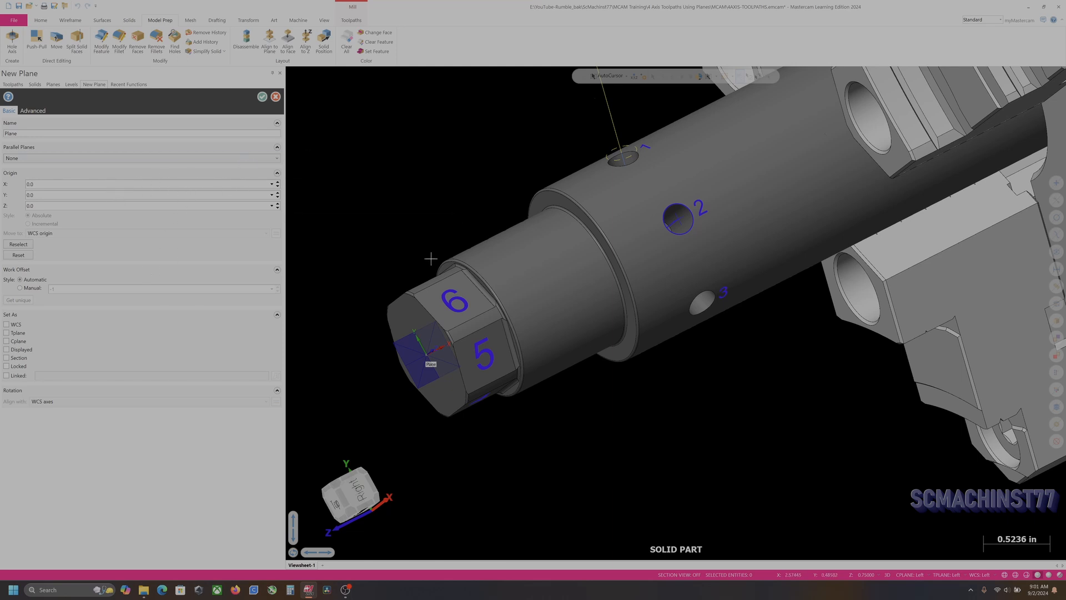
scroll(391, 273, "up", 2)
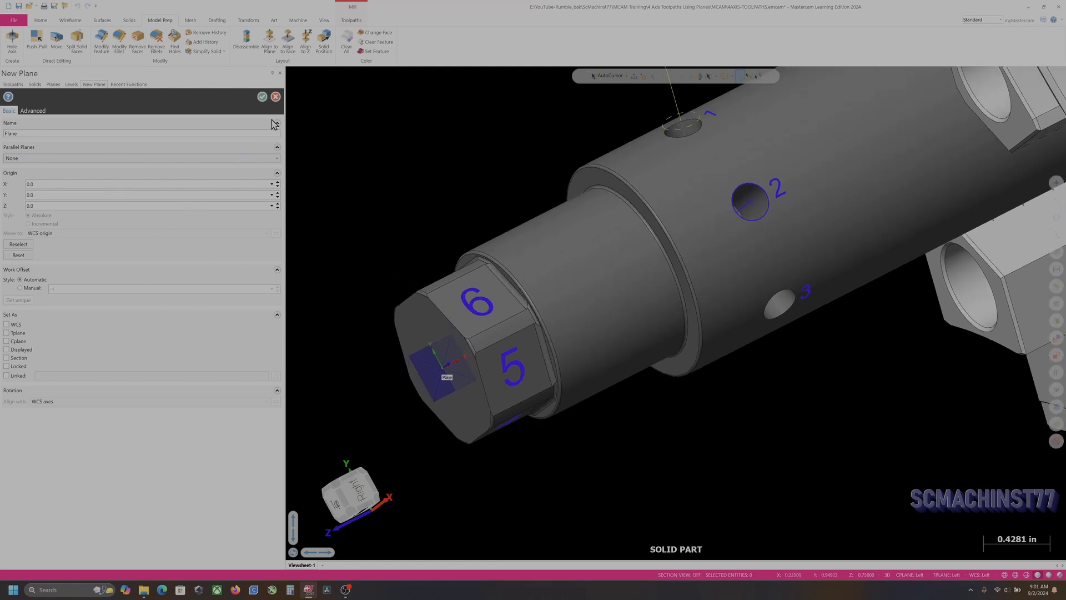
left_click(276, 96)
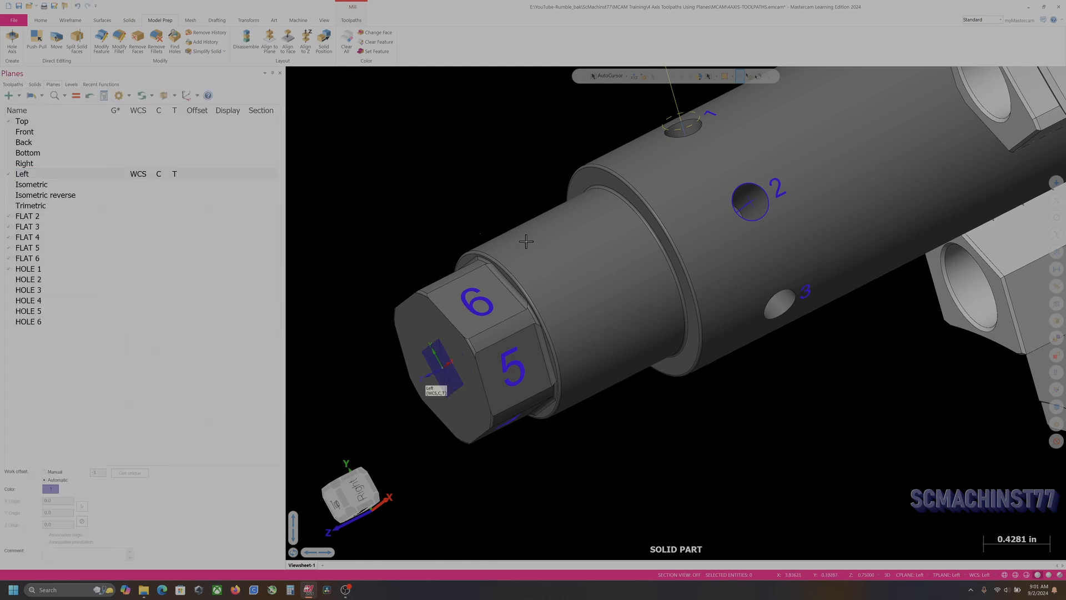
Examine the shaft's numbered flats and holes from several angles, with the toolpath operations listed
scroll(483, 217, "down", 2)
scroll(579, 195, "up", 2)
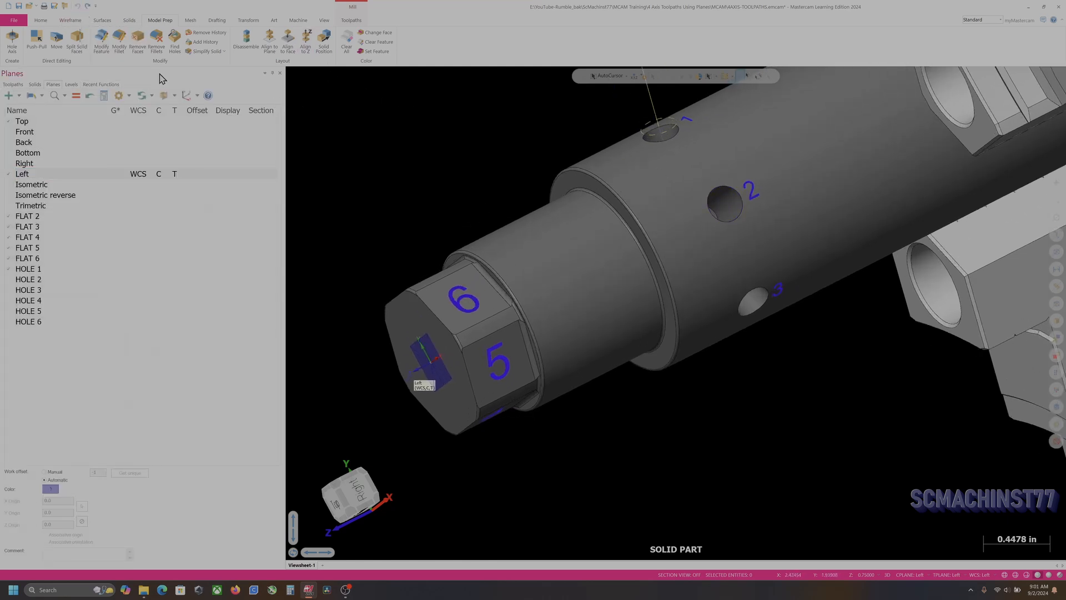
scroll(417, 197, "up", 2)
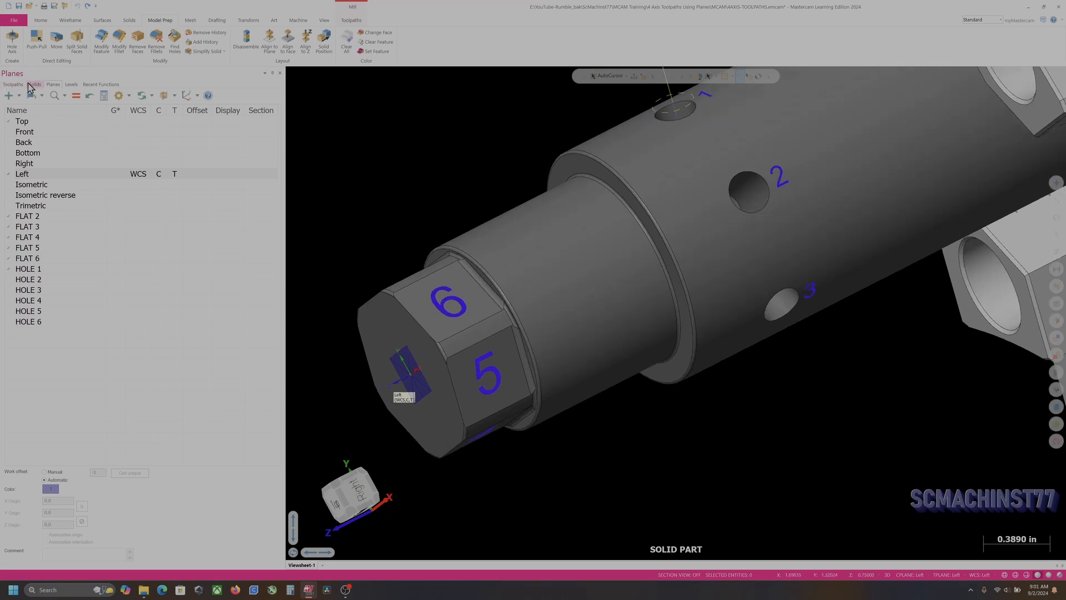
left_click(13, 84)
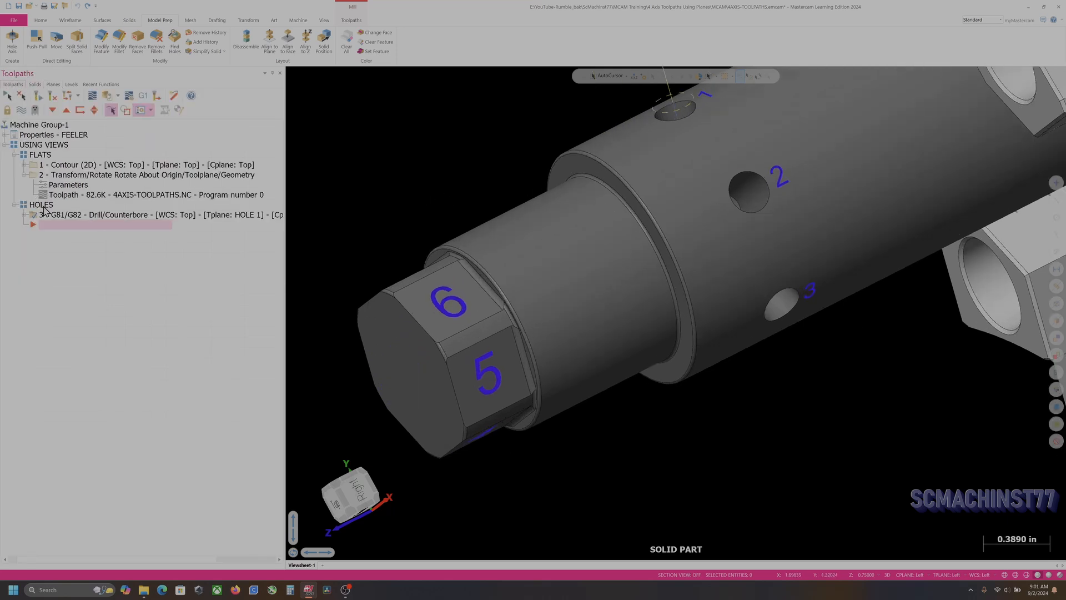
scroll(528, 252, "down", 3)
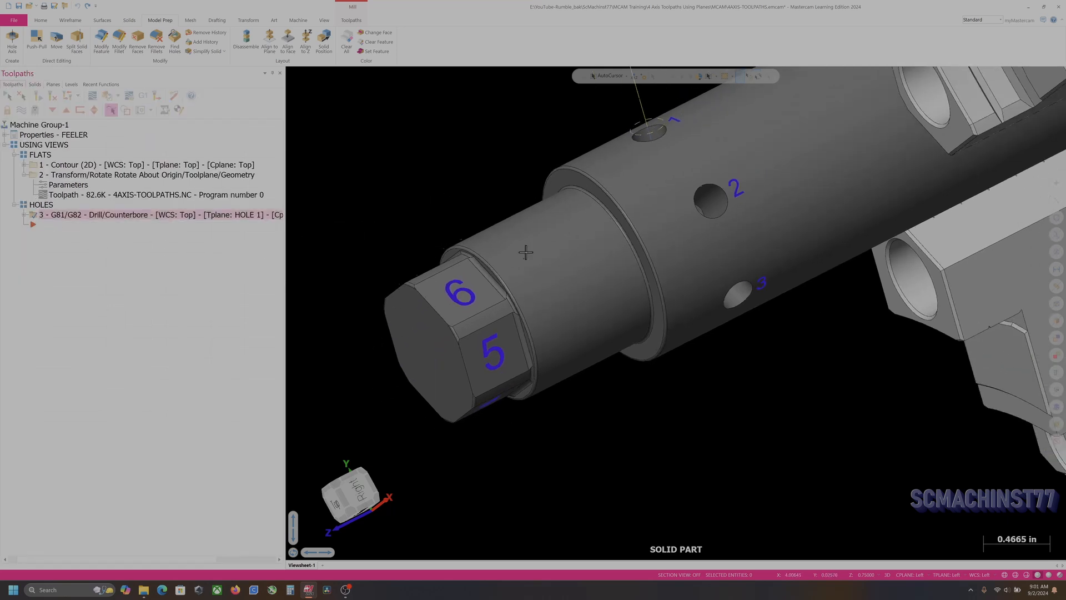
middle_click_drag(533, 186, 642, 182)
scroll(795, 138, "up", 2)
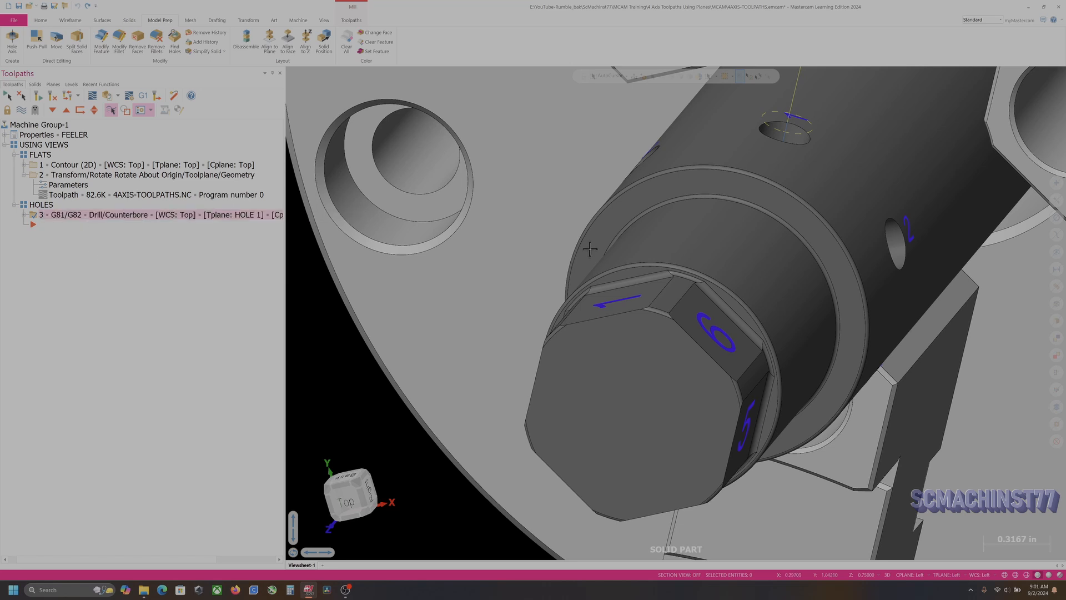
scroll(589, 249, "down", 3)
middle_click_drag(590, 248, 711, 249)
Make the HOLE AXIS level visible to show the axis geometry on the shaft's holes
left_click(71, 85)
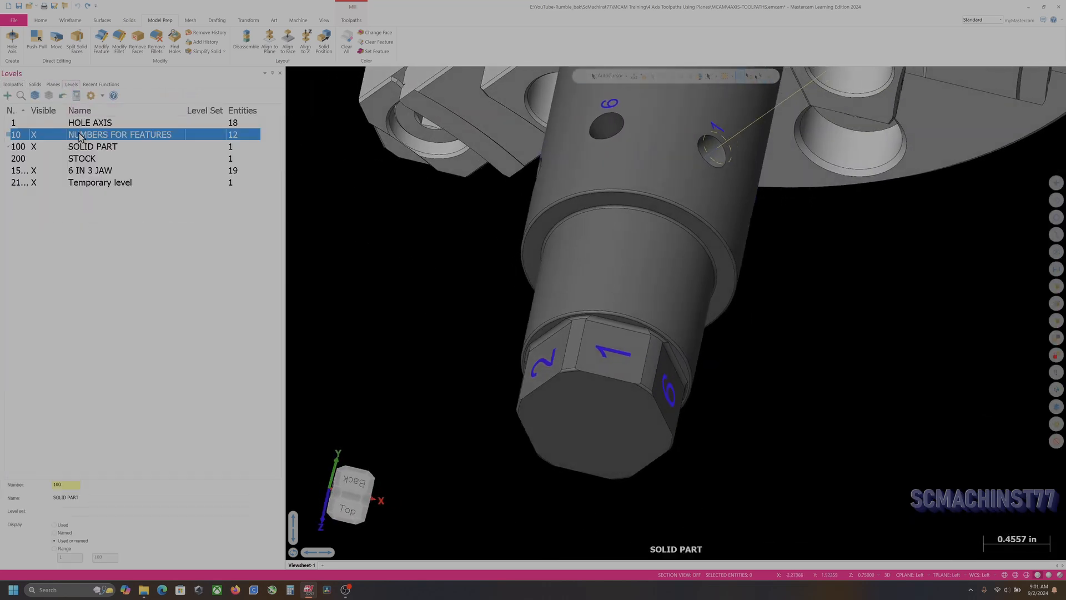
left_click(56, 123)
scroll(656, 156, "up", 2)
middle_click_drag(656, 156, 494, 102)
scroll(643, 231, "down", 3)
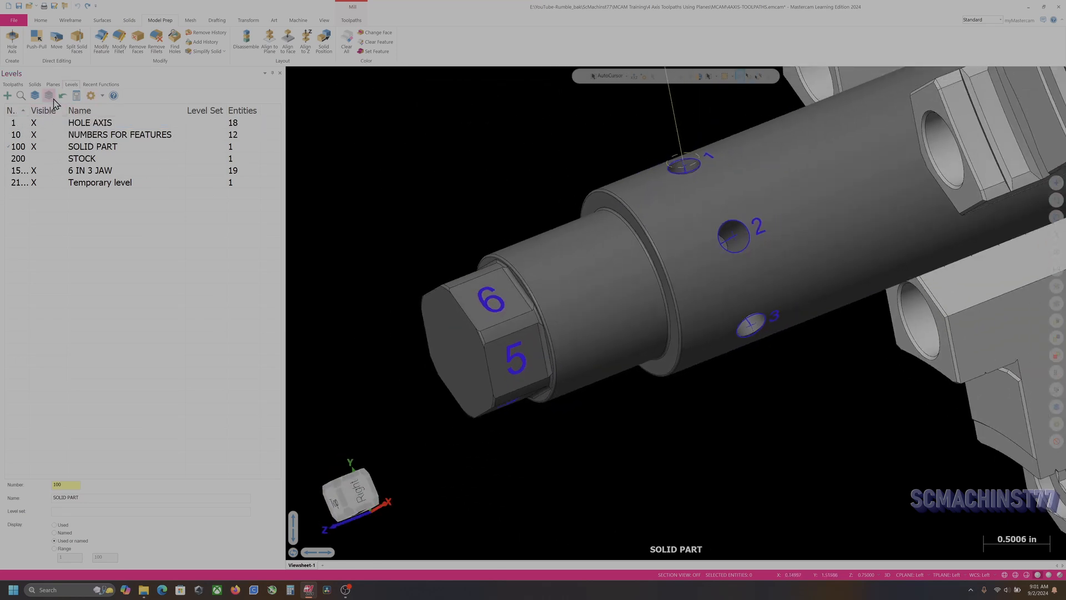
Start a drill toolpath in the HOLES group and accept hole 2 as its only feature
left_click(17, 85)
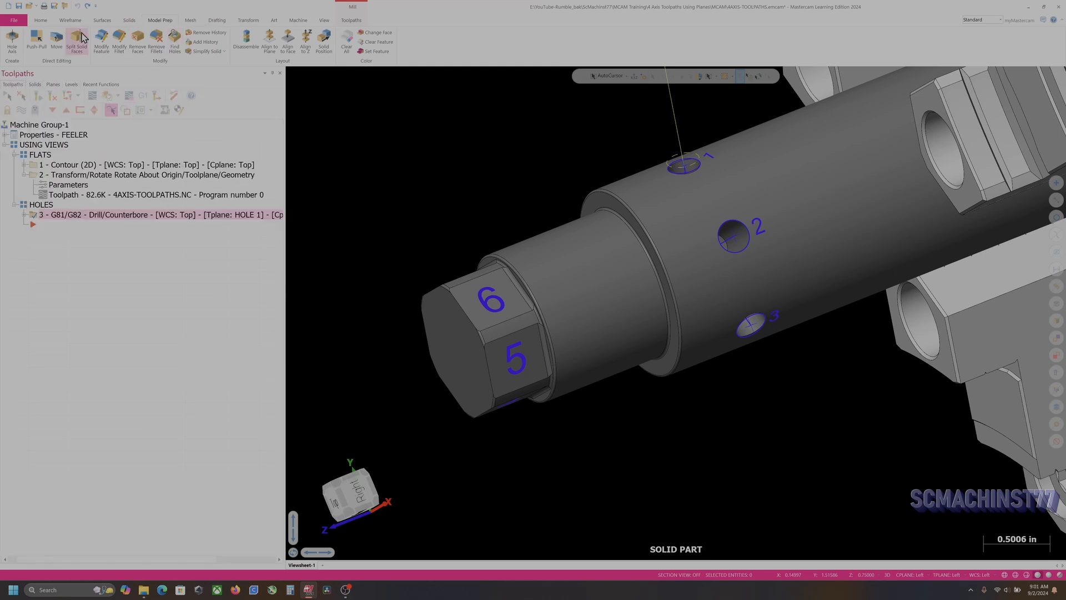
left_click(351, 20)
left_click(52, 43)
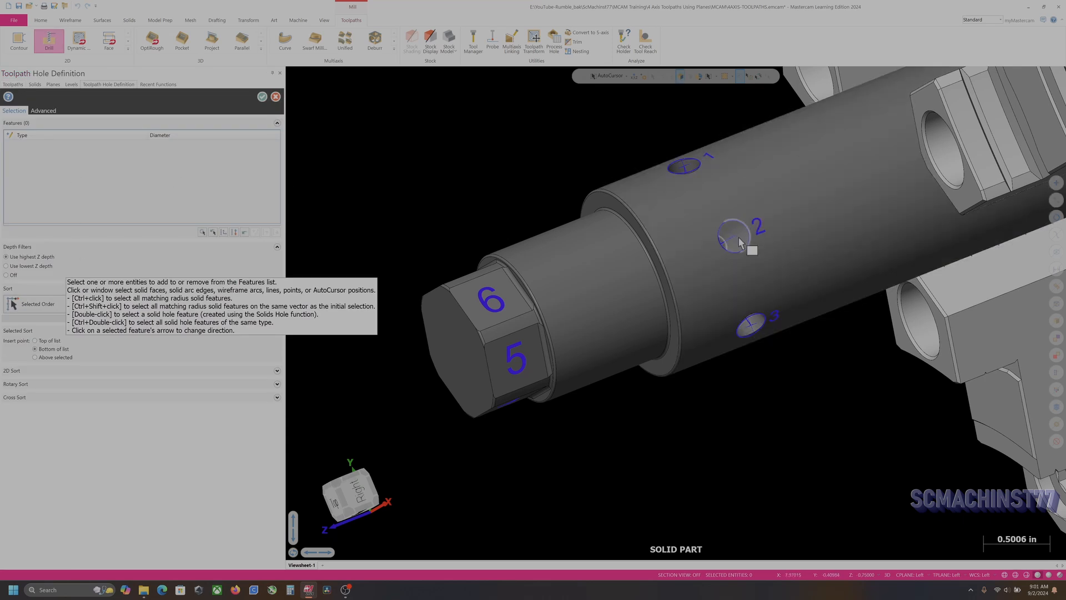
scroll(737, 236, "up", 3)
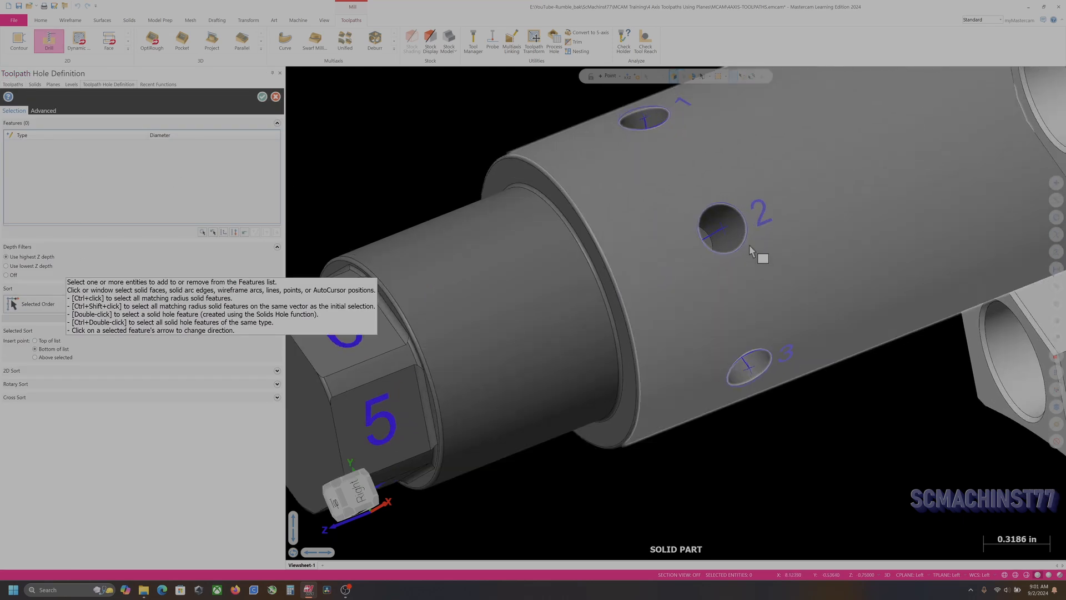
left_click(721, 229)
scroll(735, 290, "down", 1)
left_click(262, 97)
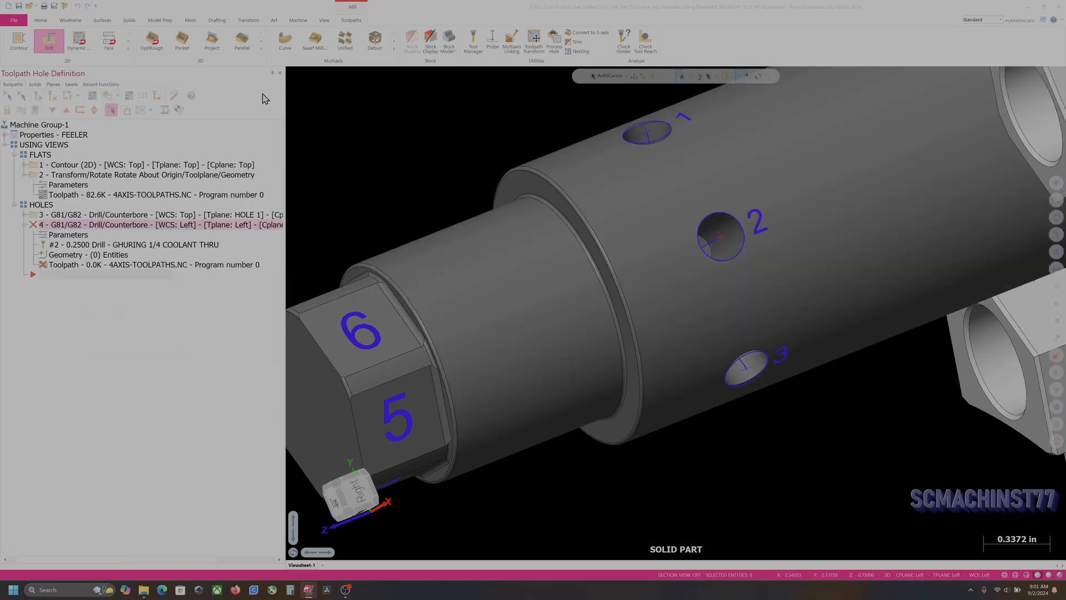
Review the hole 2 drill's tool and linking parameters, and set its working coordinate system to Top
left_click(81, 106)
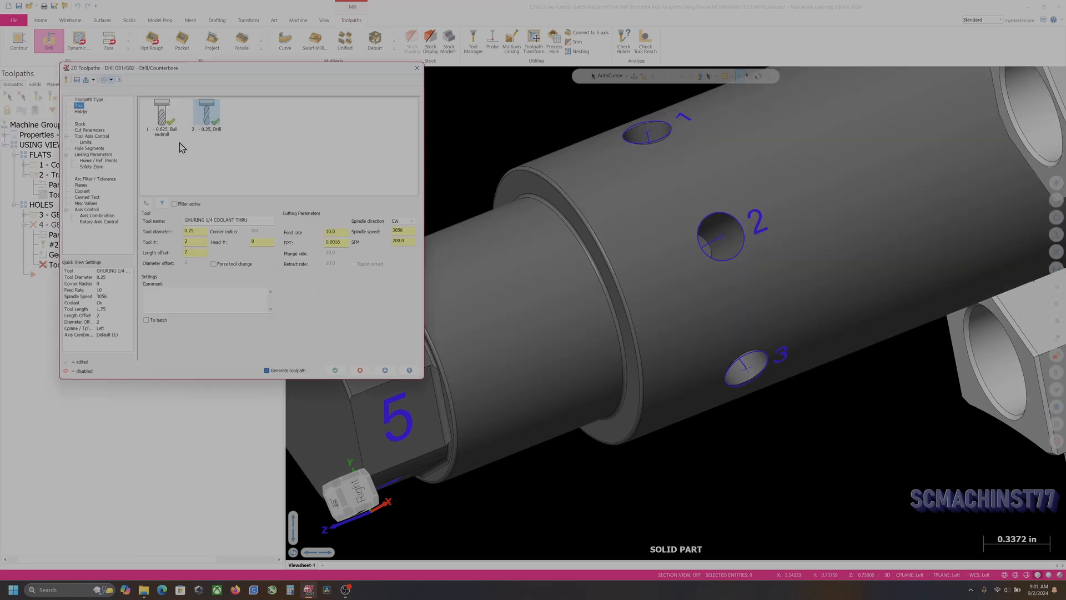
left_click(89, 179)
left_click(94, 155)
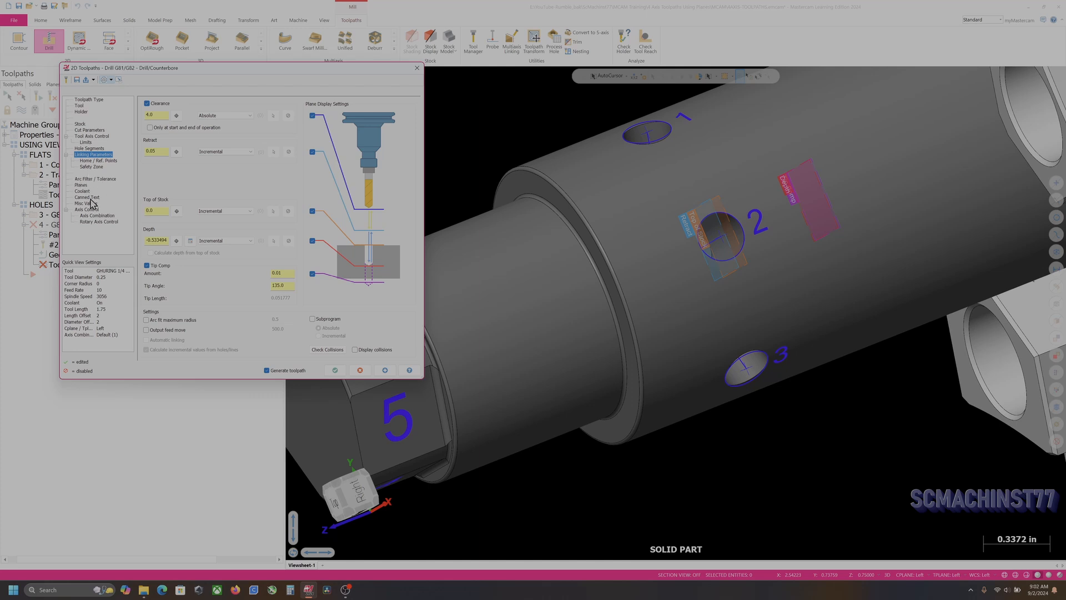
left_click(82, 186)
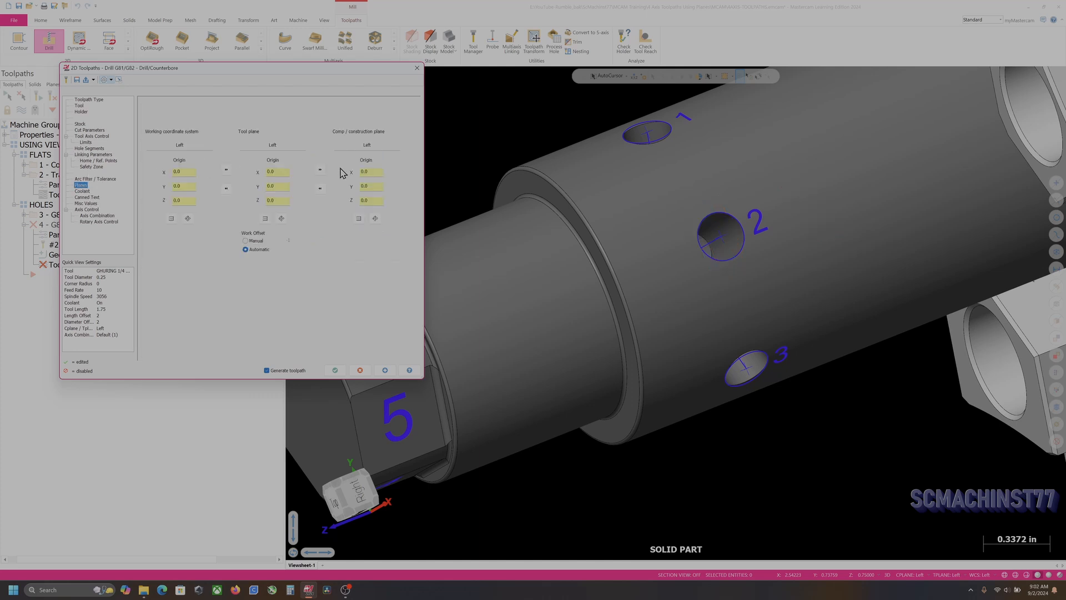
left_click(172, 218)
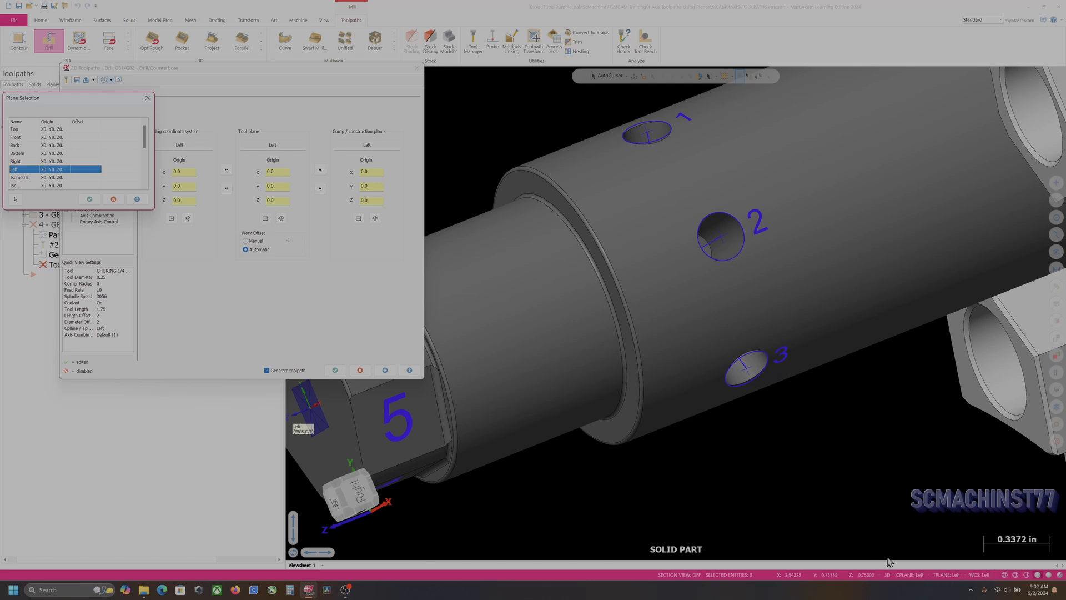
left_click(37, 130)
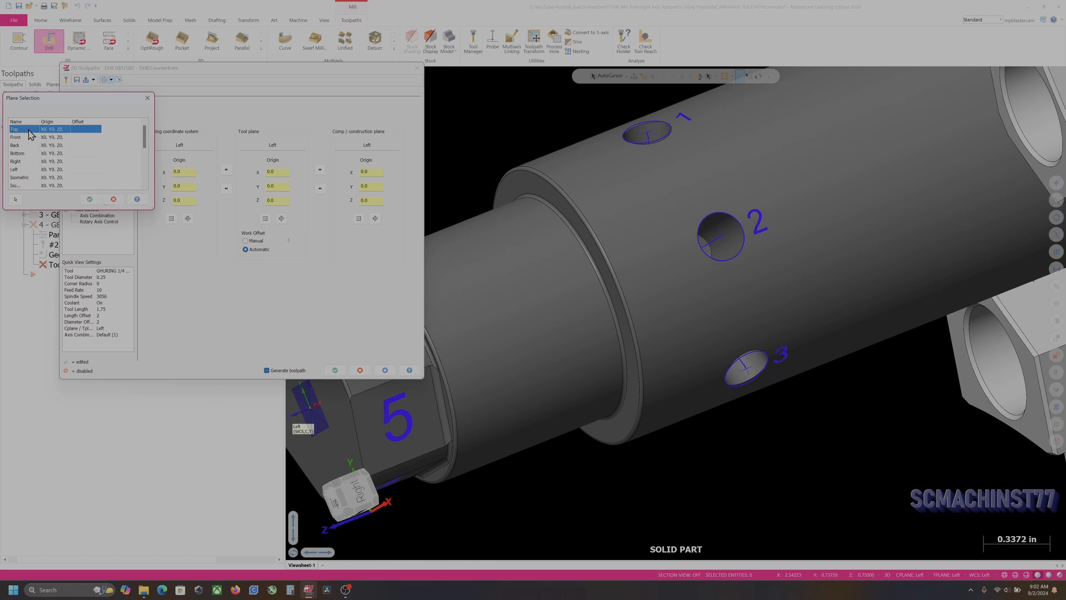
left_click(90, 199)
Set the tool plane and construction plane to HOLE 2 and generate the drill toolpath
left_click(265, 218)
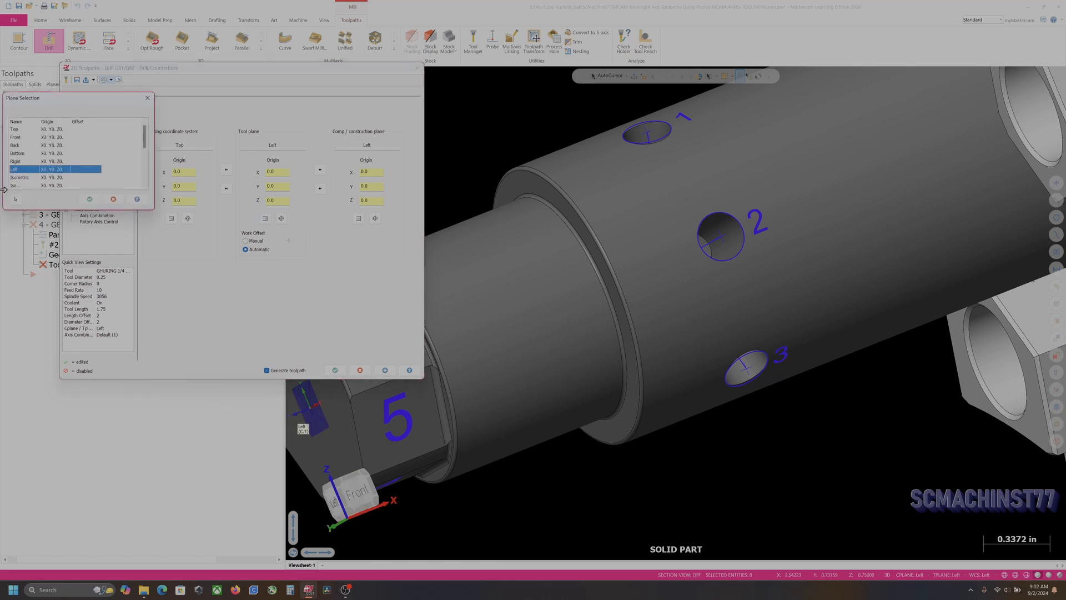
scroll(32, 167, "down", 3)
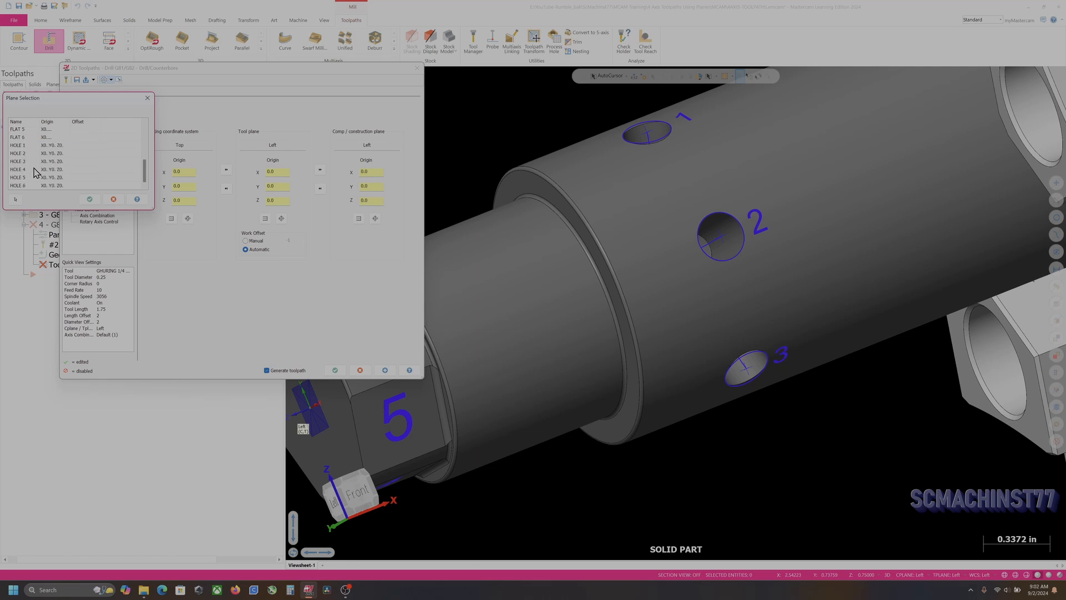
left_click(29, 153)
left_click(89, 199)
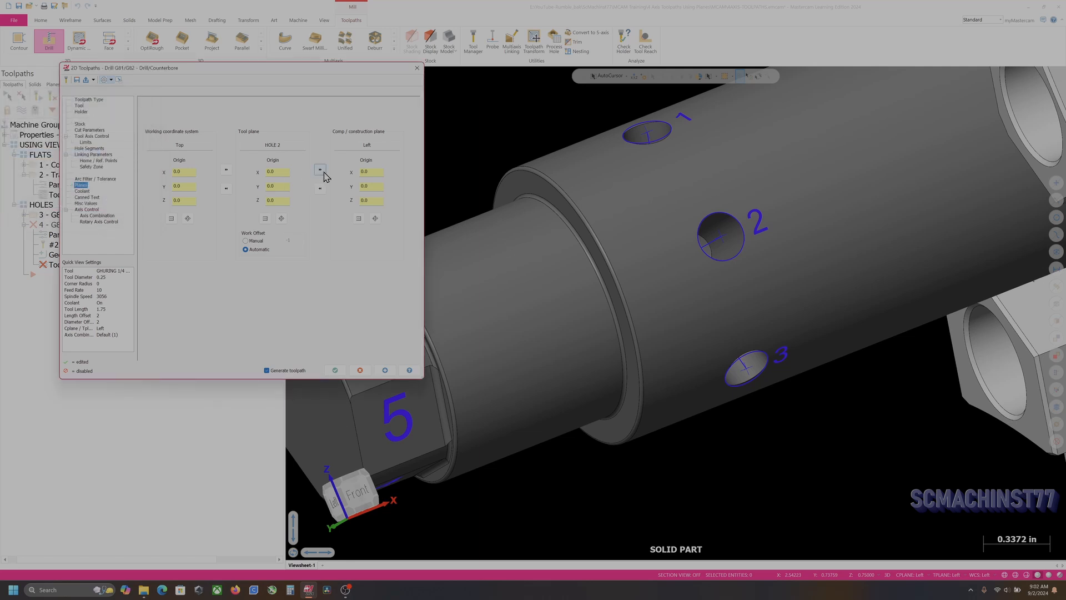
left_click(335, 370)
Review the hole 1 drill operation's details and the hole 2 drill operation's parameters
middle_click_drag(579, 261, 634, 296)
scroll(559, 218, "down", 2)
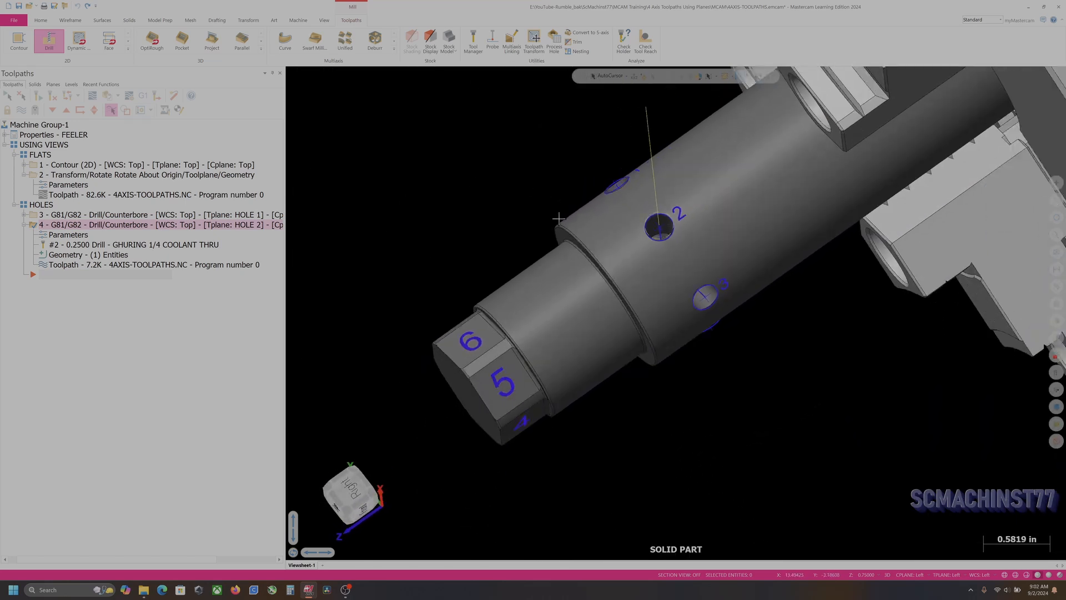
left_click(25, 215)
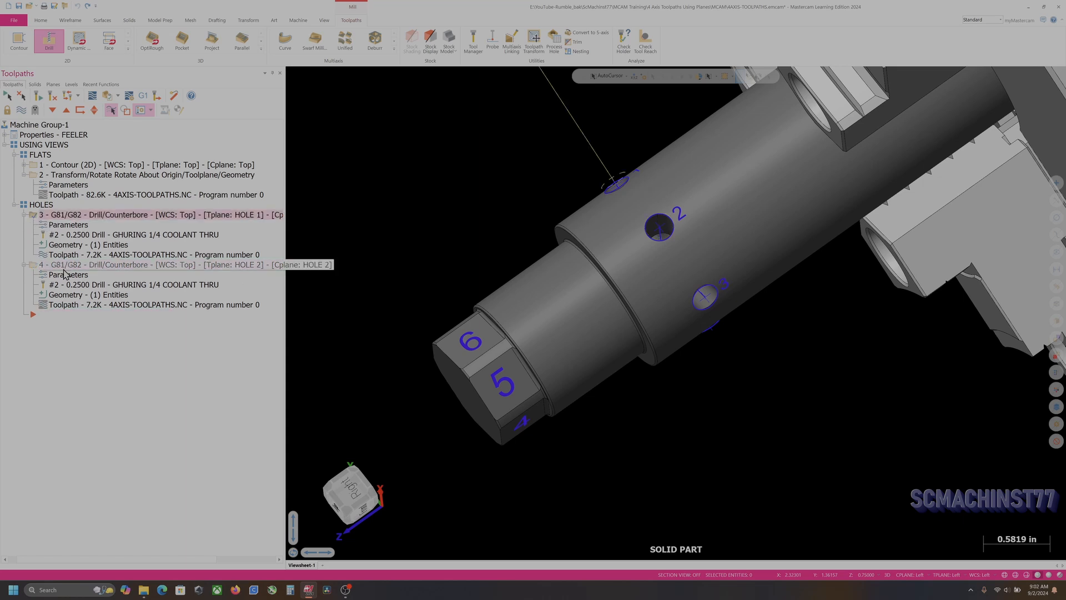
left_click(65, 275)
left_click(358, 370)
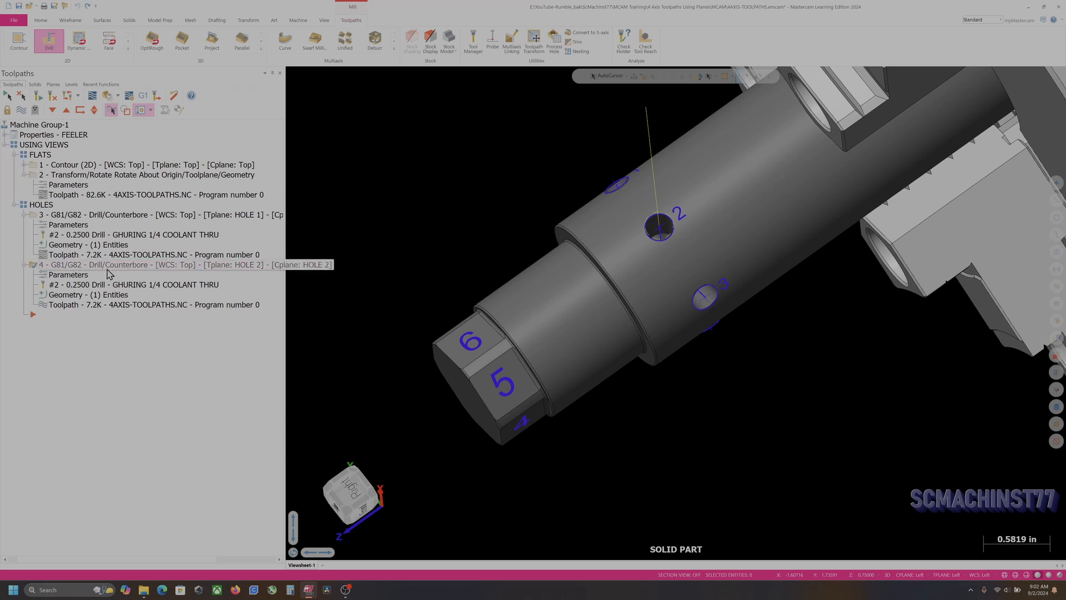
Delete the hole 2 drill operation from the HOLES group
left_click(109, 266)
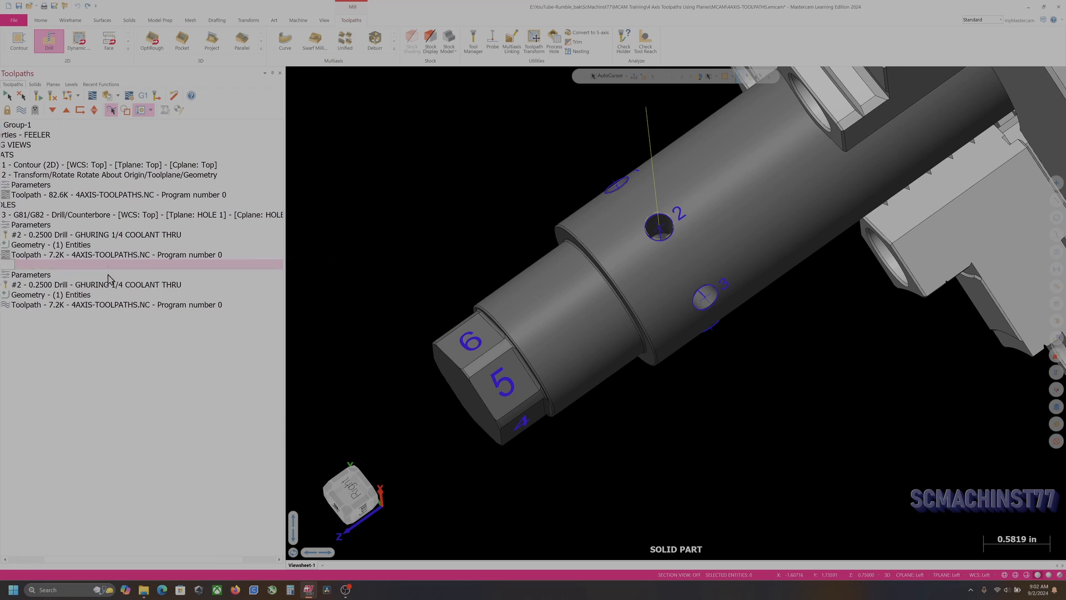
left_click_drag(148, 561, 112, 562)
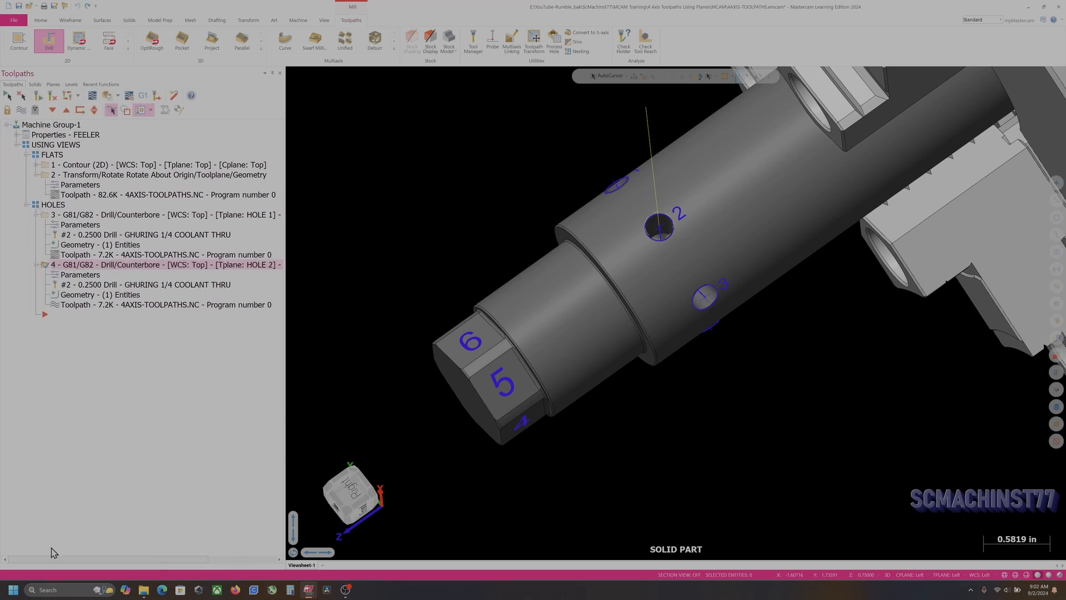
key("Delete")
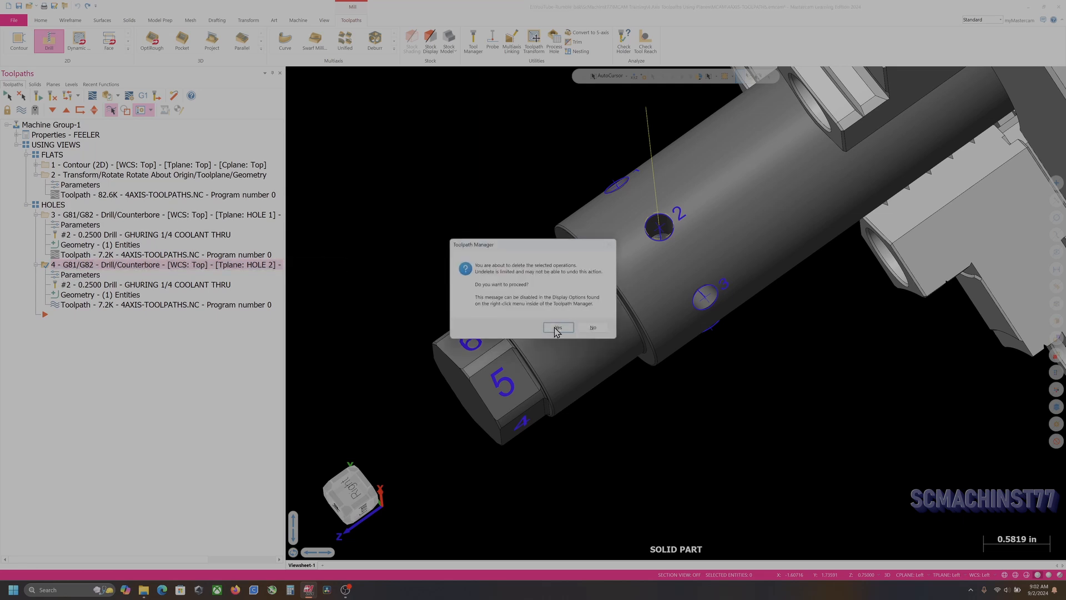
left_click(558, 327)
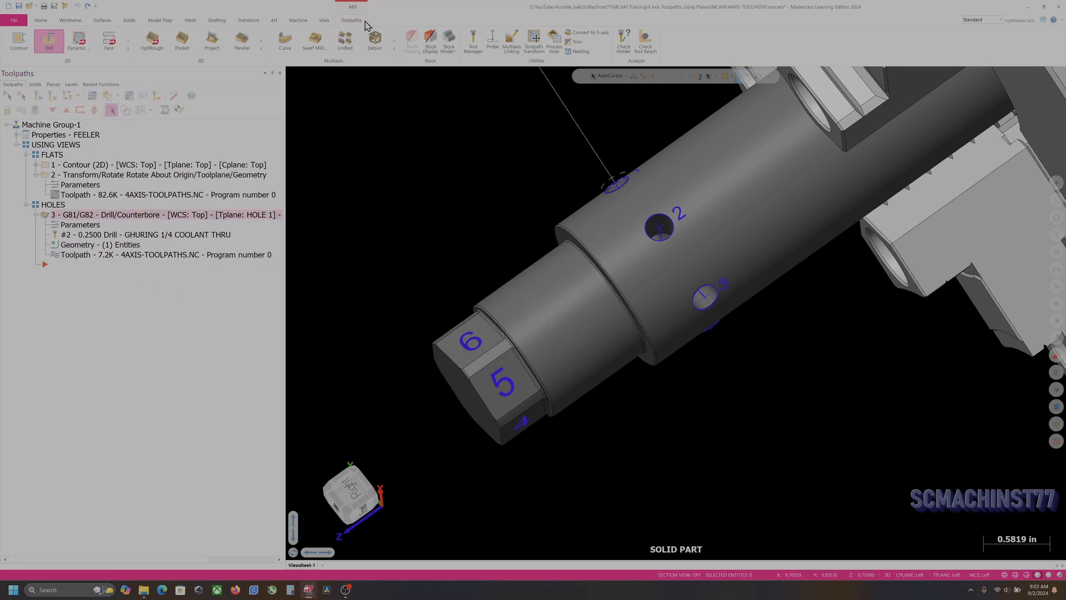
Make Top the active WCS, construction plane, tool plane and graphics view, and return to the toolpath operations
right_click(405, 201)
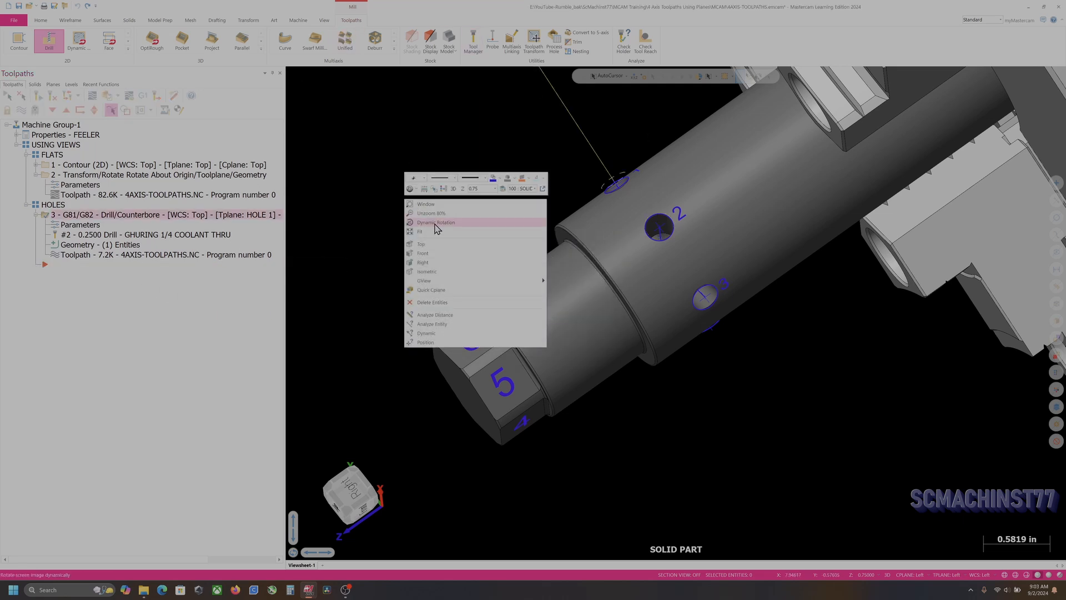
left_click(53, 85)
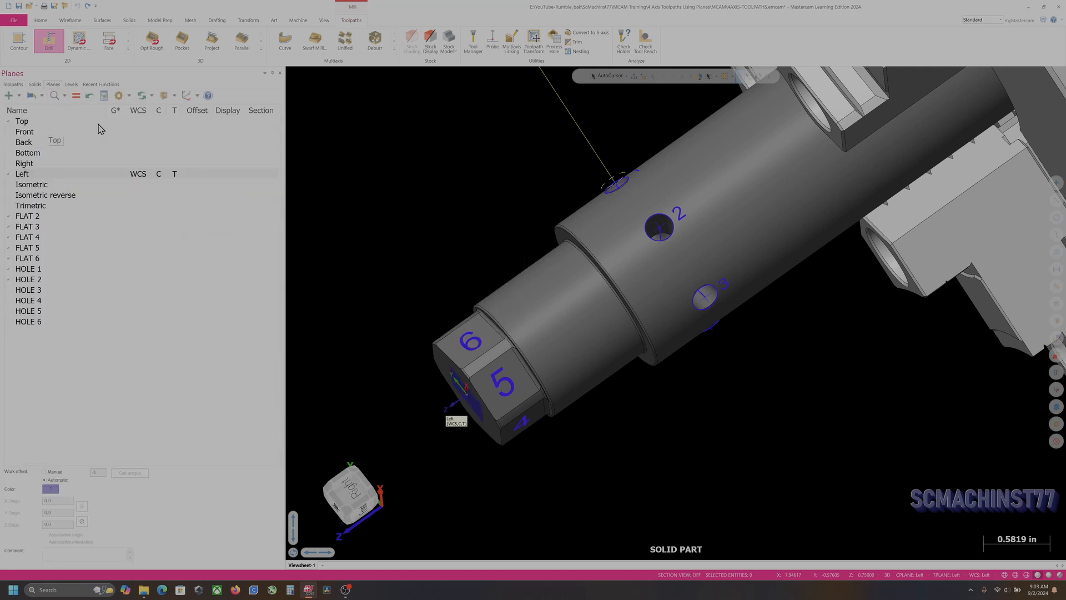
left_click(126, 122)
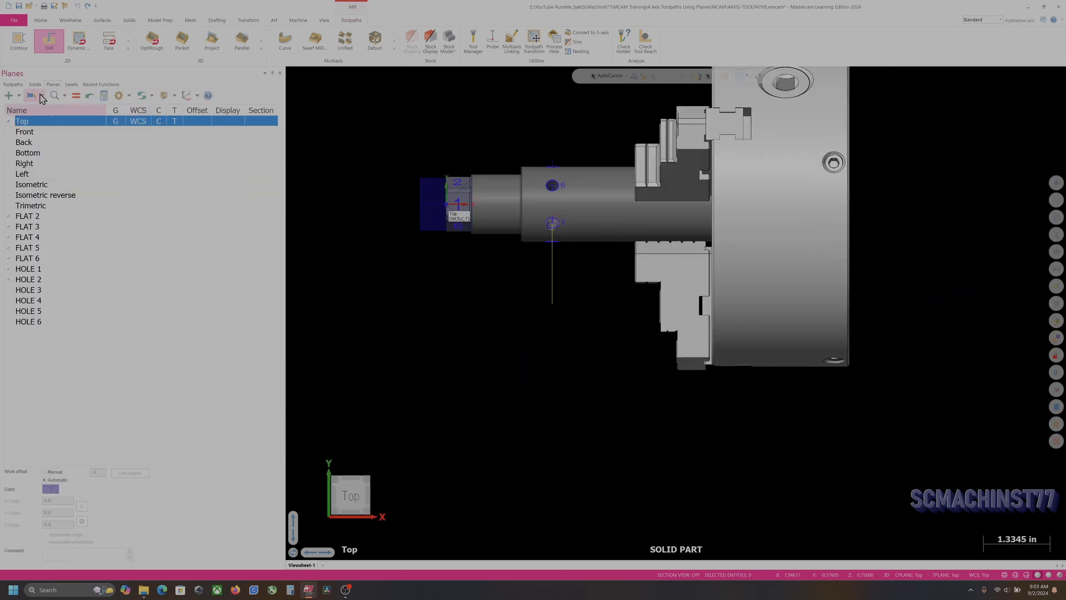
left_click(13, 84)
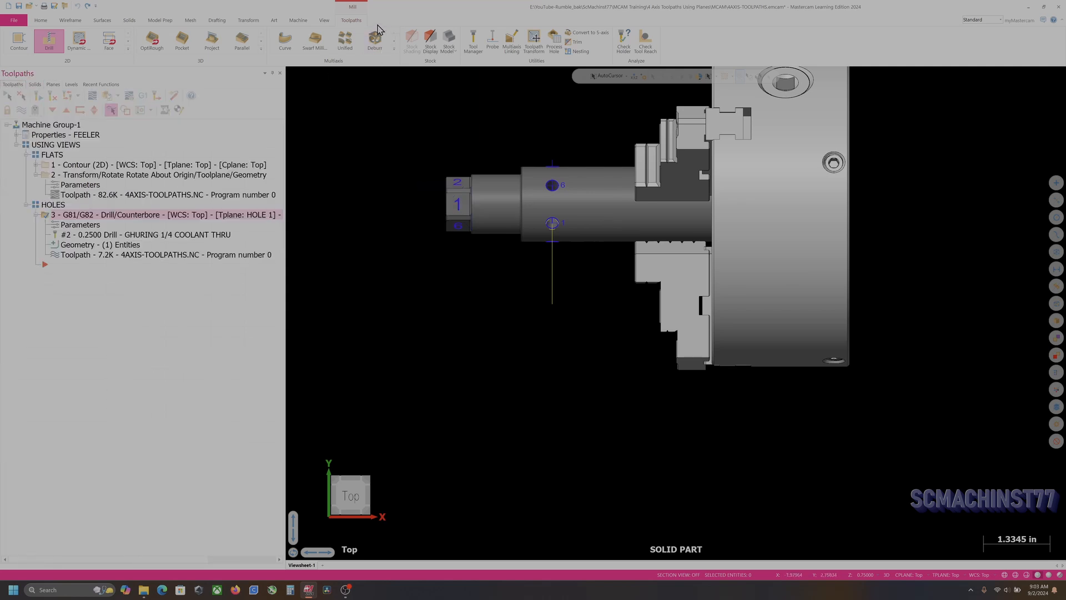
Rotate the hole 1 drill operation by tool plane about the Right plane, with 5 instances, a start angle of -60° and -60° between instances
left_click(534, 42)
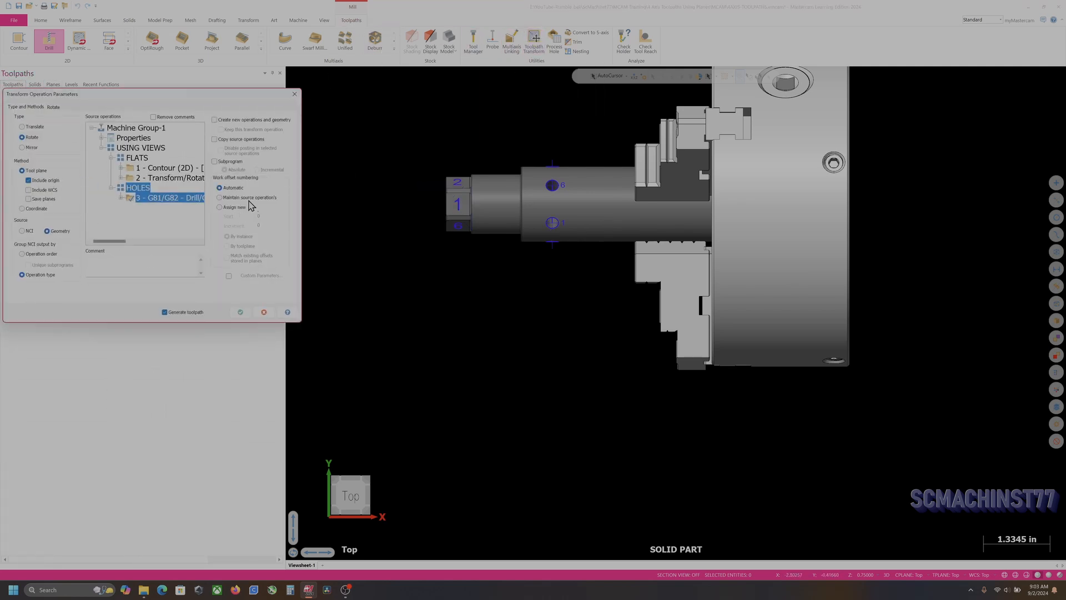
left_click(54, 106)
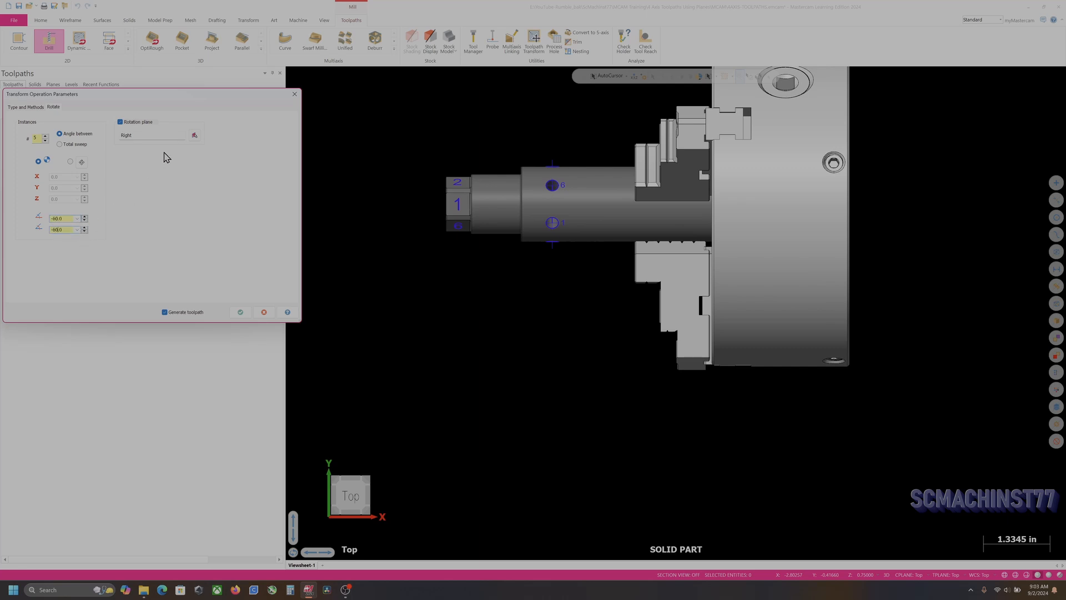
left_click(241, 313)
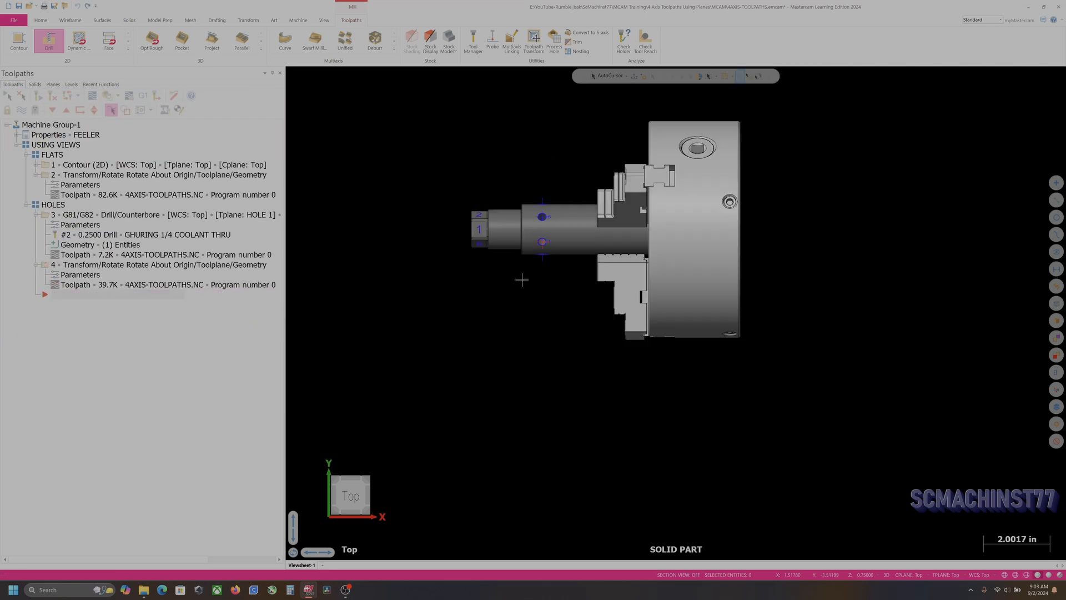
Select the HOLES group and examine the directions of its rotated drill toolpaths around the shaft
middle_click_drag(536, 260, 547, 172)
left_click(52, 204)
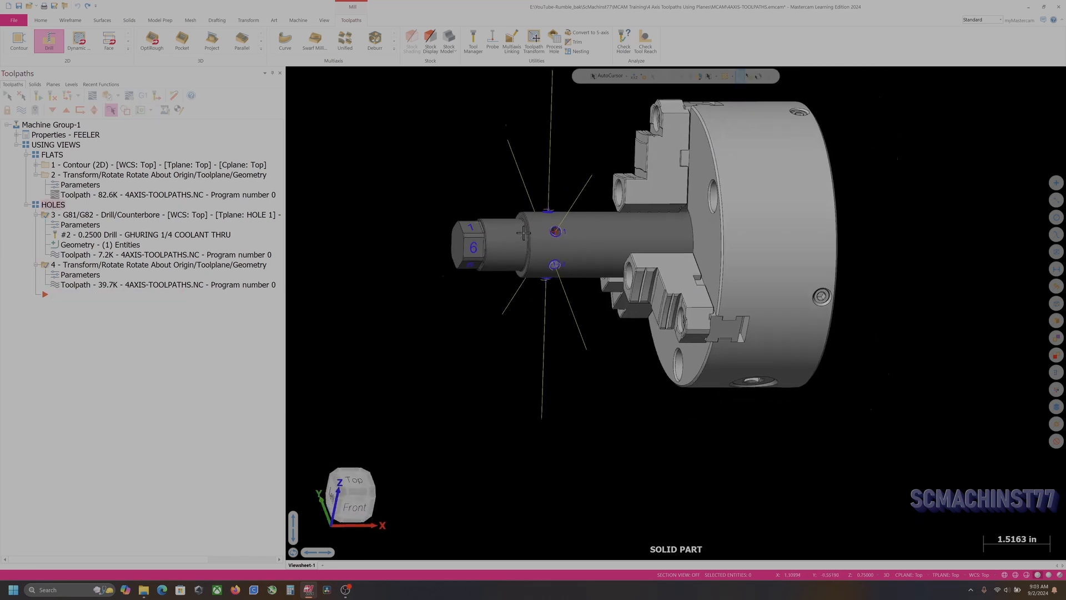
scroll(545, 224, "up", 3)
middle_click_drag(545, 224, 518, 224)
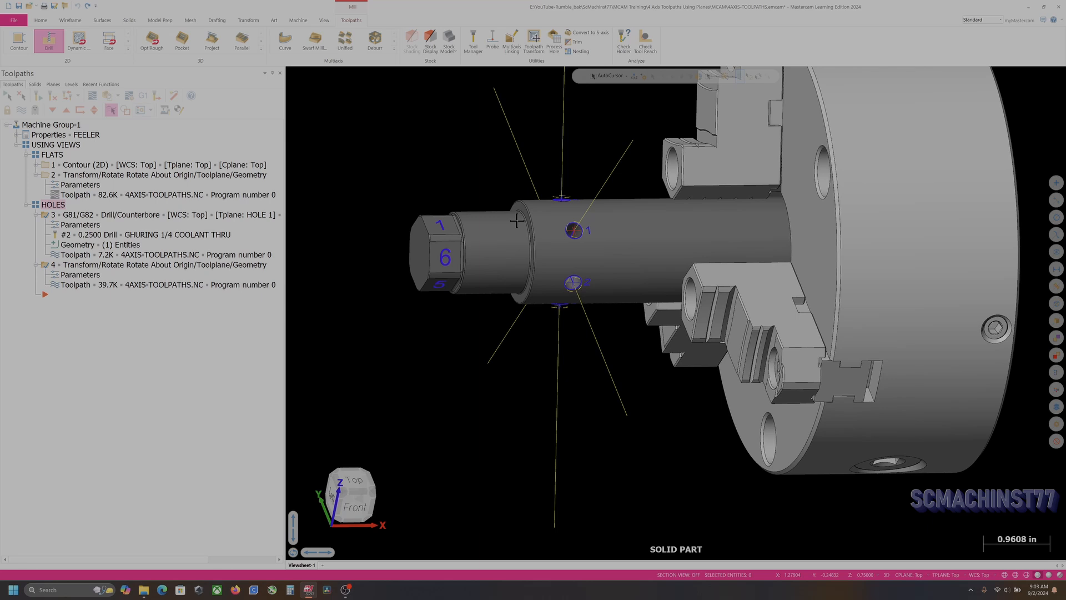
scroll(422, 245, "down", 2)
scroll(522, 246, "up", 3)
middle_click_drag(506, 233, 533, 314)
scroll(550, 277, "down", 4)
scroll(547, 290, "up", 2)
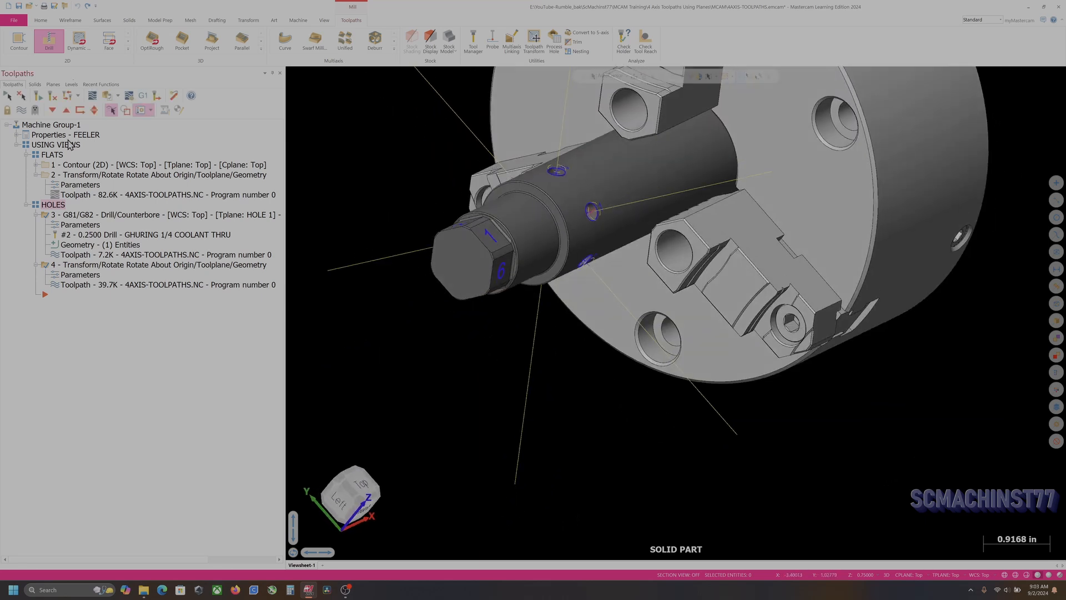
Backplot the HOLES group, stepping the drill through its moves around the shaft
left_click(93, 97)
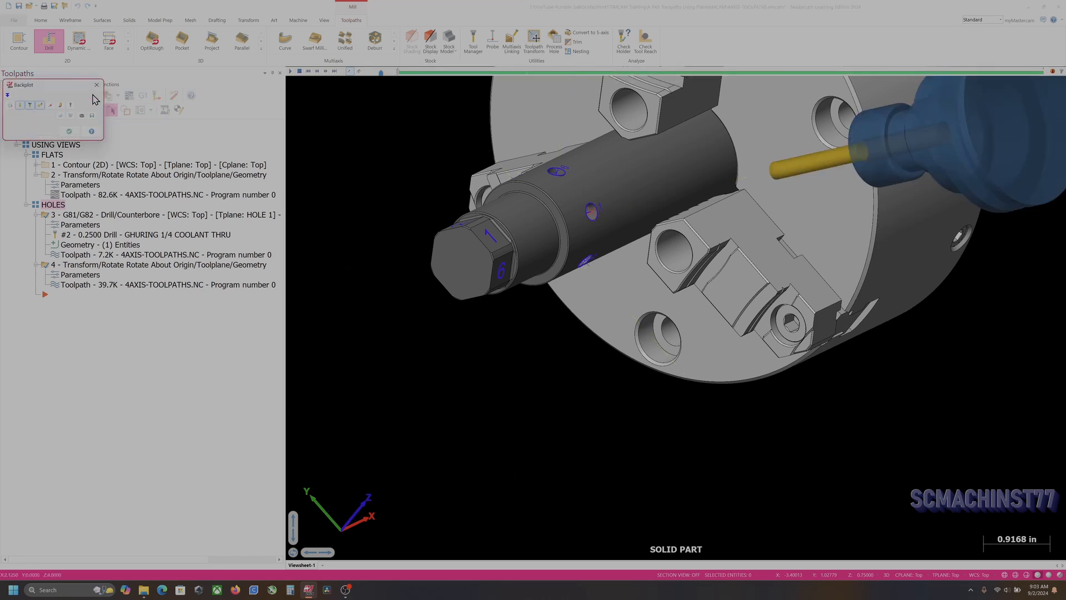
key("s")
key("s")
key("s")
key("s")
key("s")
key("s")
key("s")
key("s")
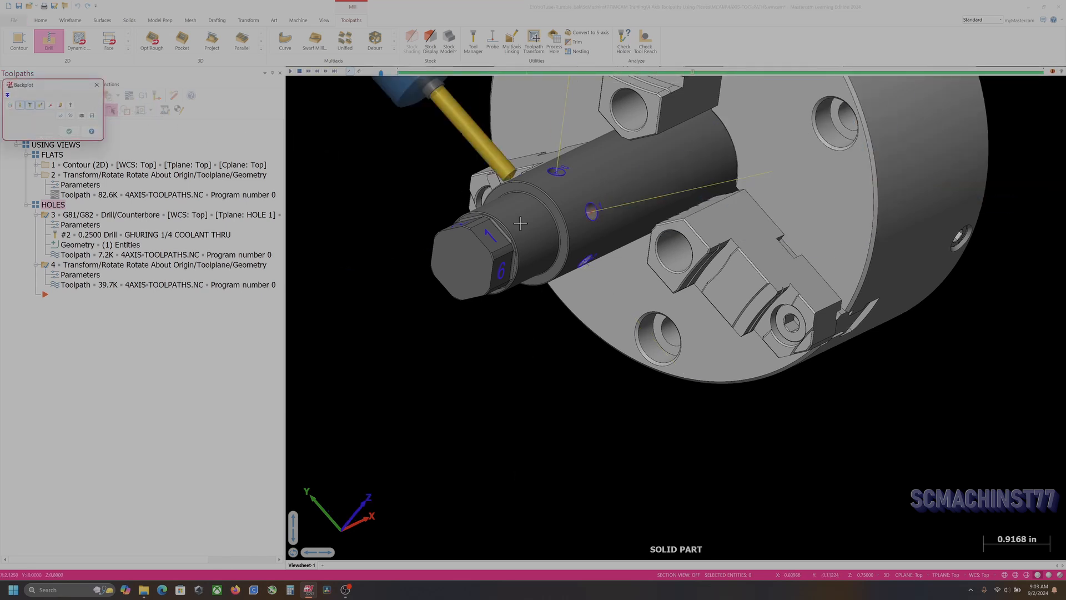
key("s")
scroll(520, 227, "down", 1)
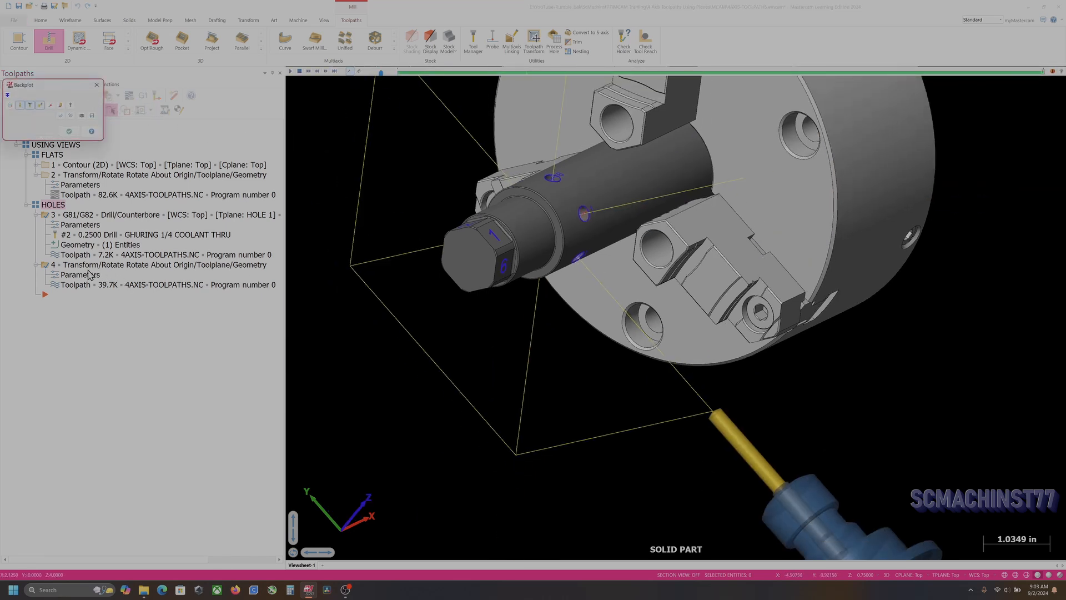
key("Escape")
Review the rotation settings of the HOLES transform operation while comparing them with the hole numbering on the shaft
right_click(474, 234)
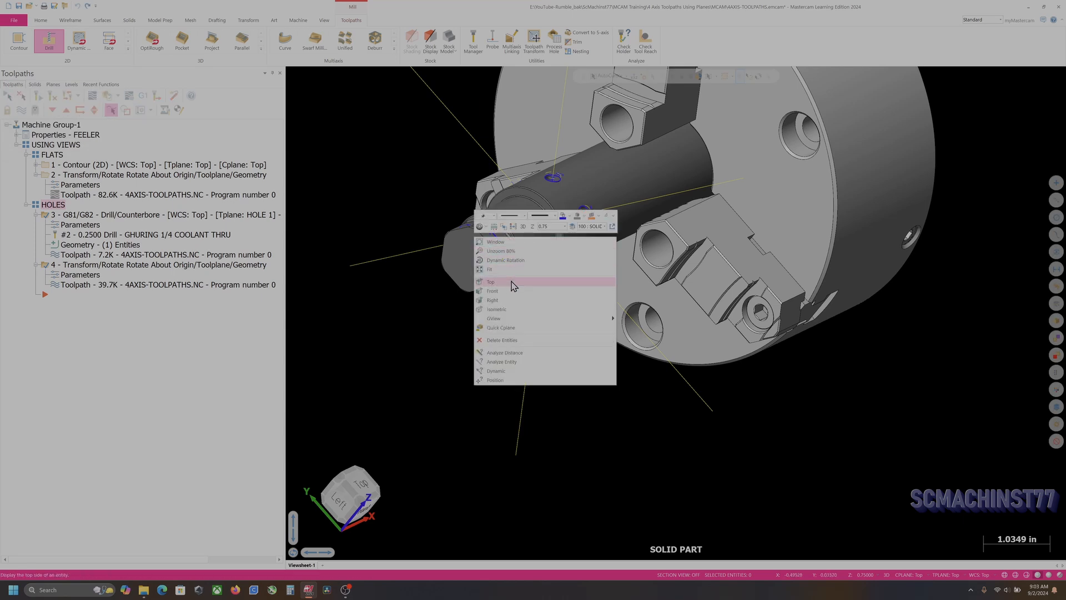
left_click(510, 281)
middle_click_drag(511, 270, 550, 200)
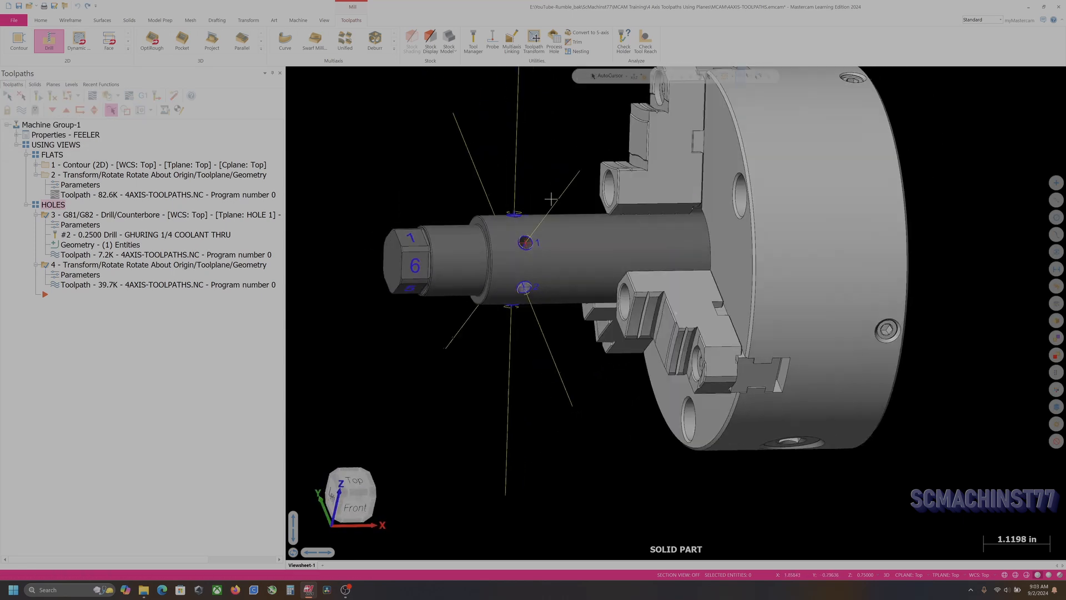
scroll(506, 259, "up", 5)
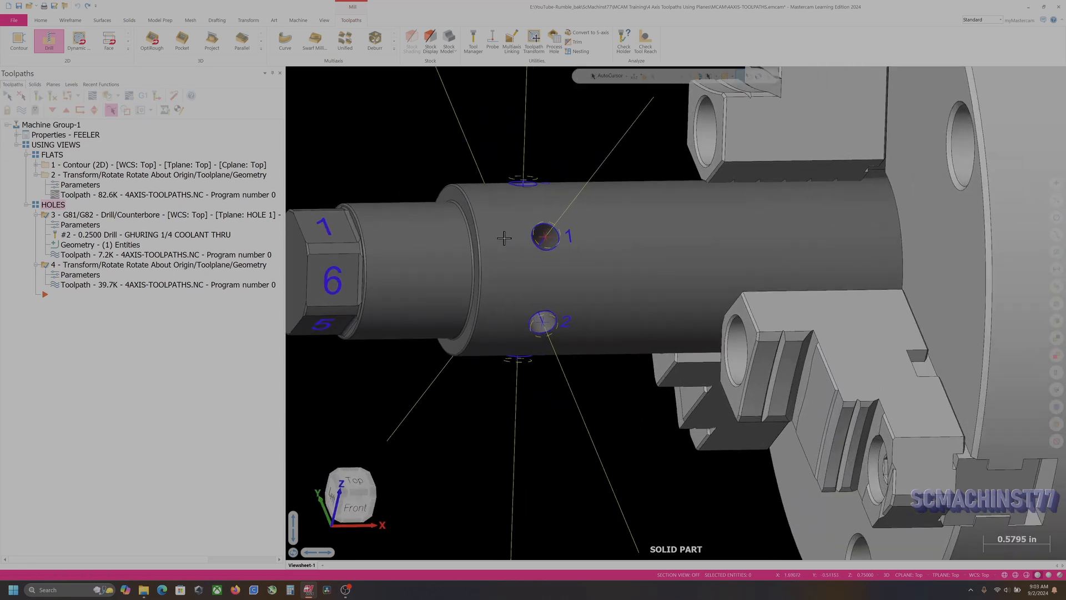
left_click(83, 276)
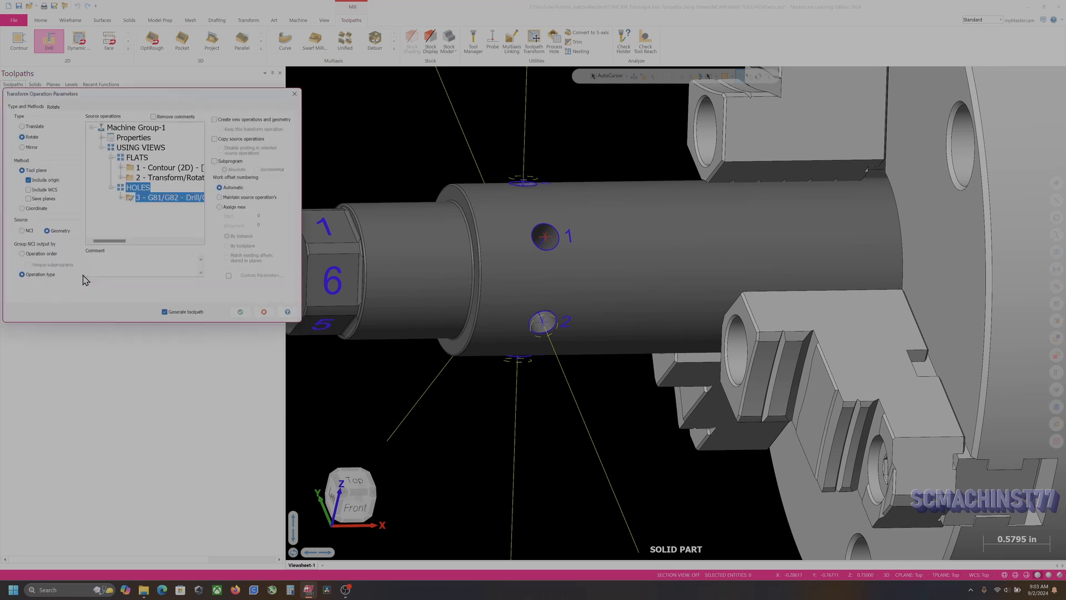
left_click(53, 106)
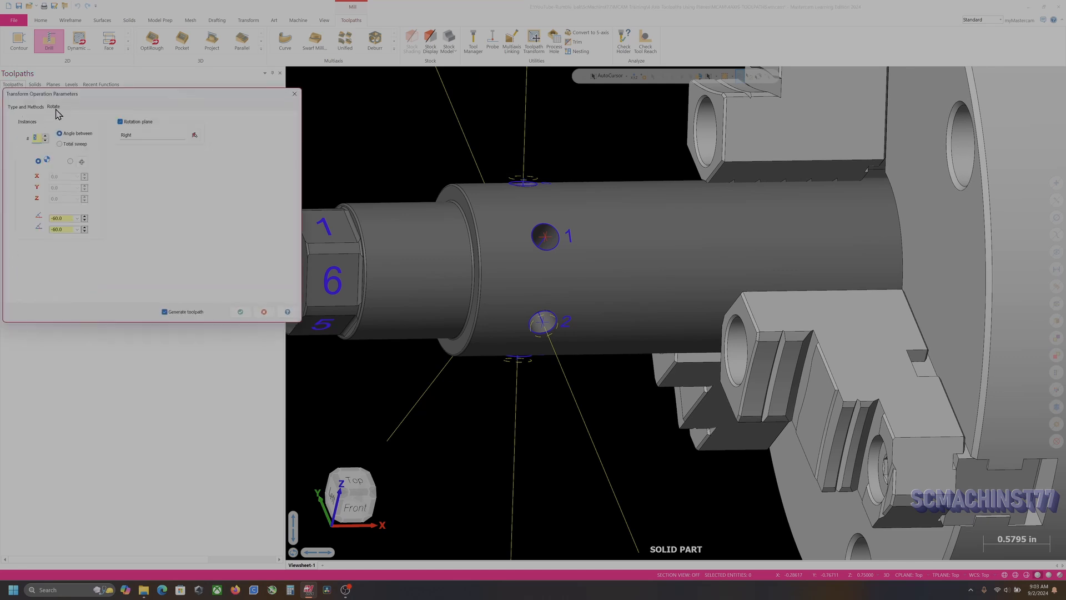
left_click(263, 311)
Backplot the FLATS group to check the direction in which its contour toolpath rotates
left_click(53, 155)
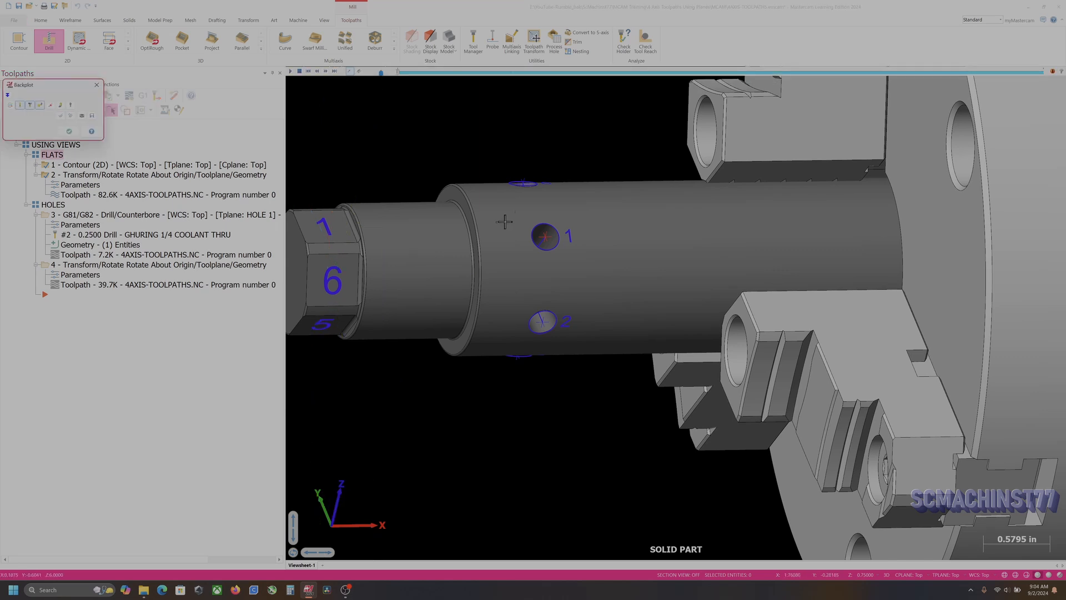
scroll(617, 266, "down", 2)
key("r")
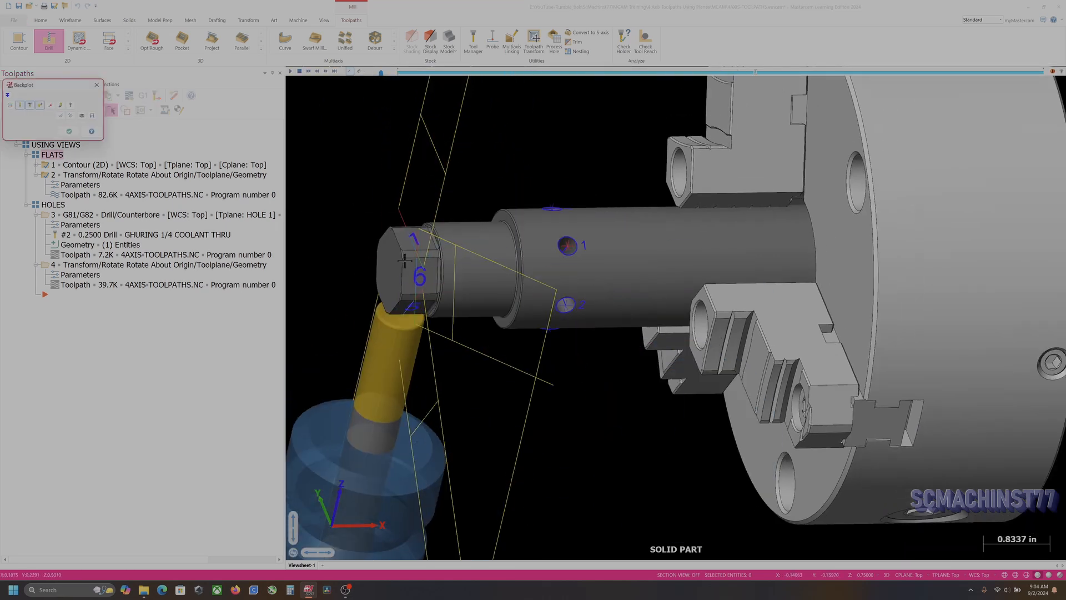
left_click(68, 131)
Adjust the start angle and the angle between instances of the FLATS transform operation and regenerate its toolpath
left_click(80, 185)
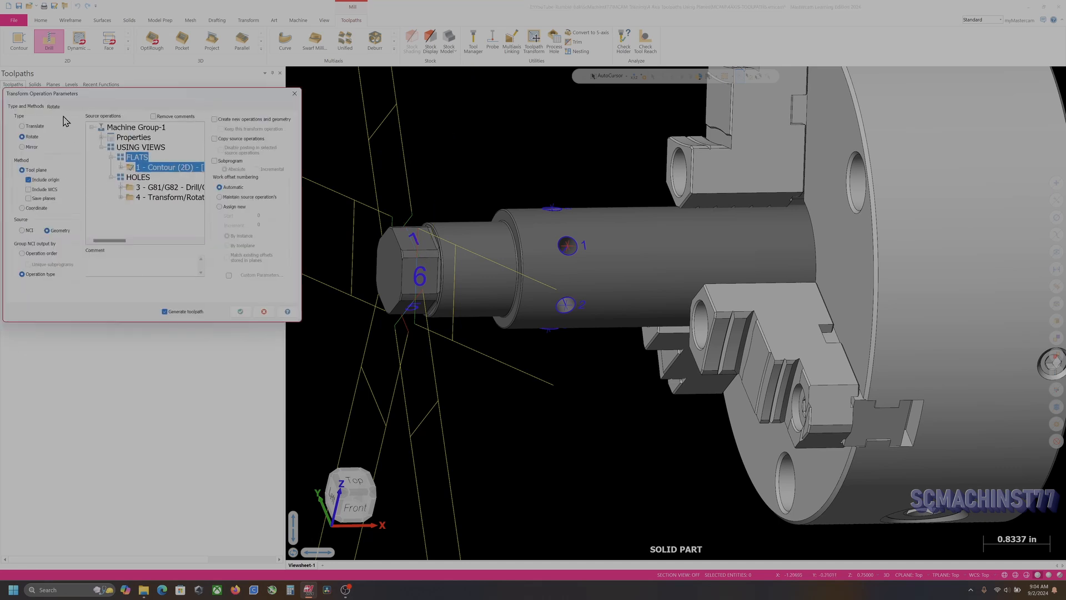
left_click(54, 106)
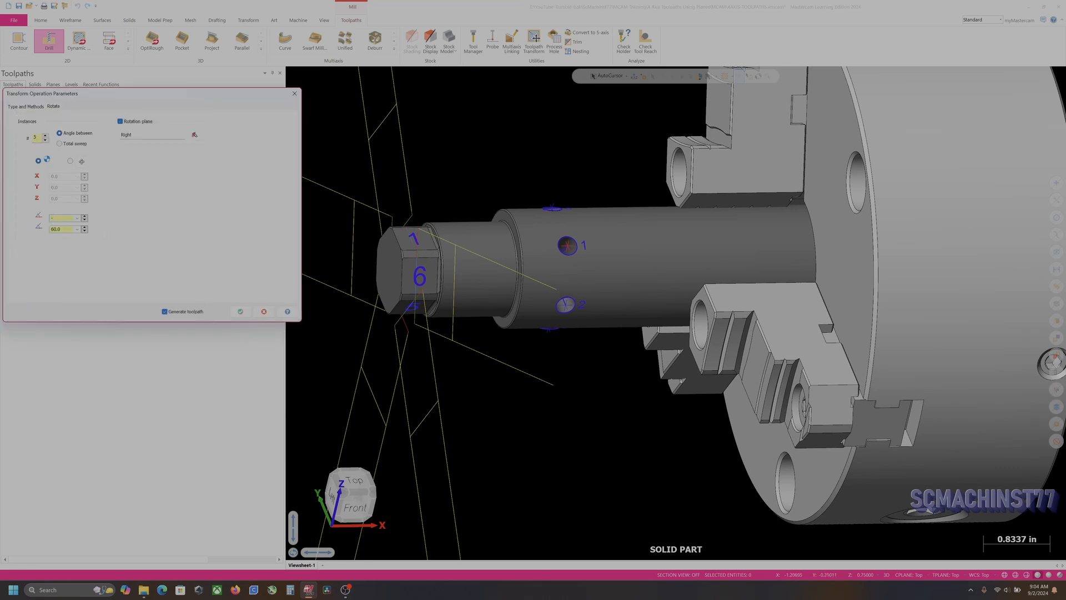
double_click(63, 229)
left_click(240, 312)
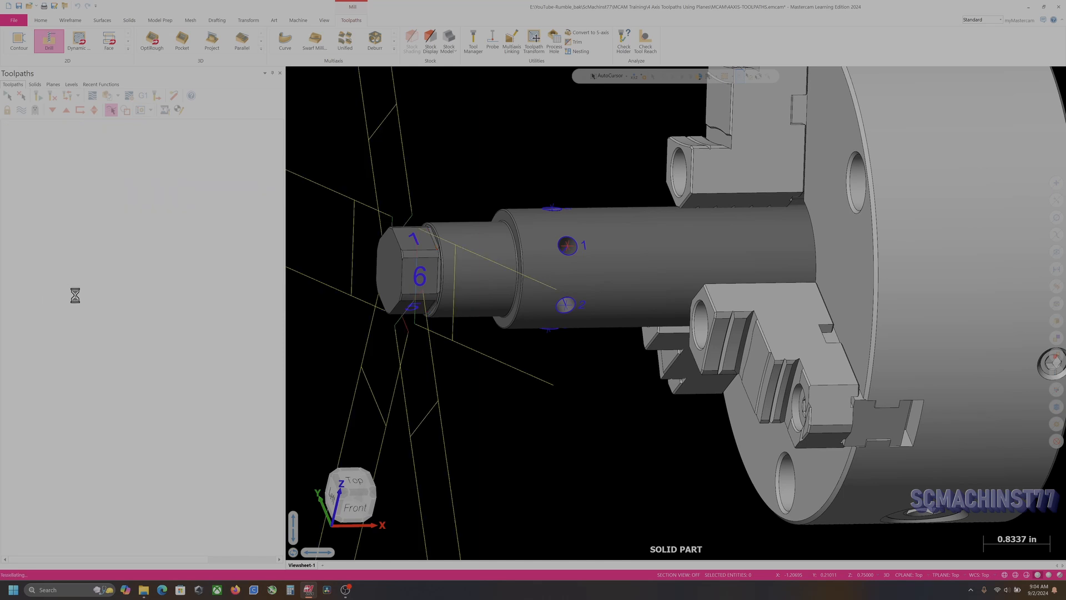
Set the HOLES transform operation's start angle and angle between instances both to 60°, and regenerate its toolpath
left_click(67, 284)
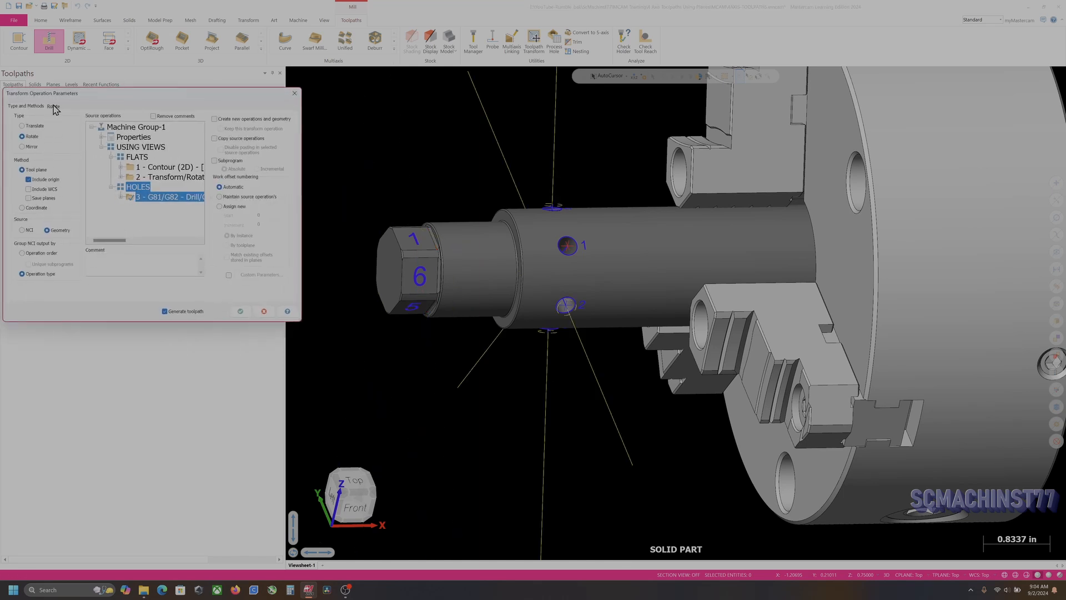
left_click(53, 106)
double_click(61, 215)
type("60")
double_click(69, 228)
type("60")
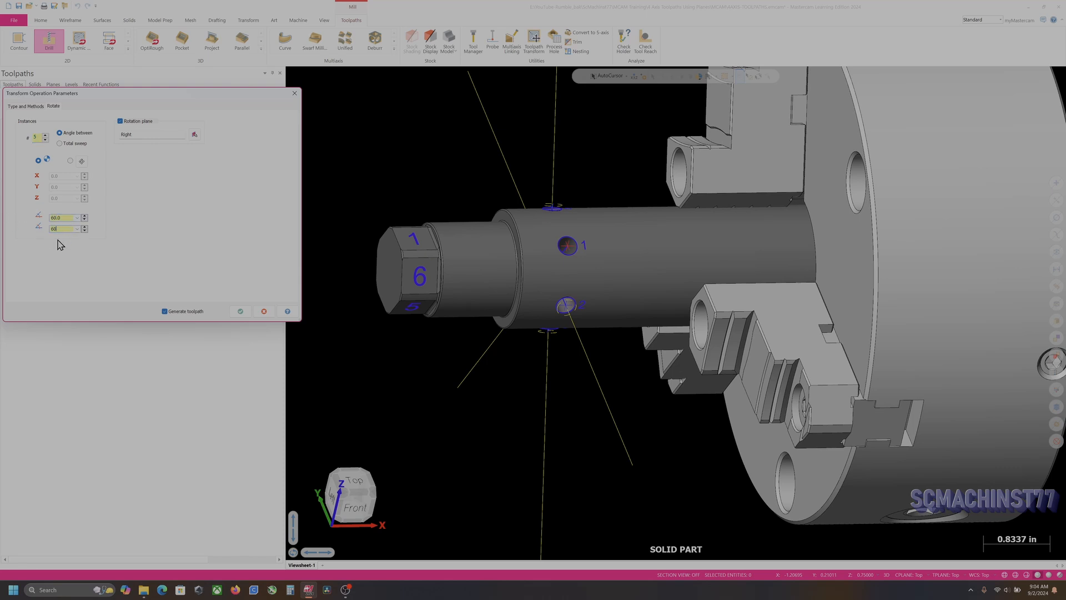
left_click(240, 311)
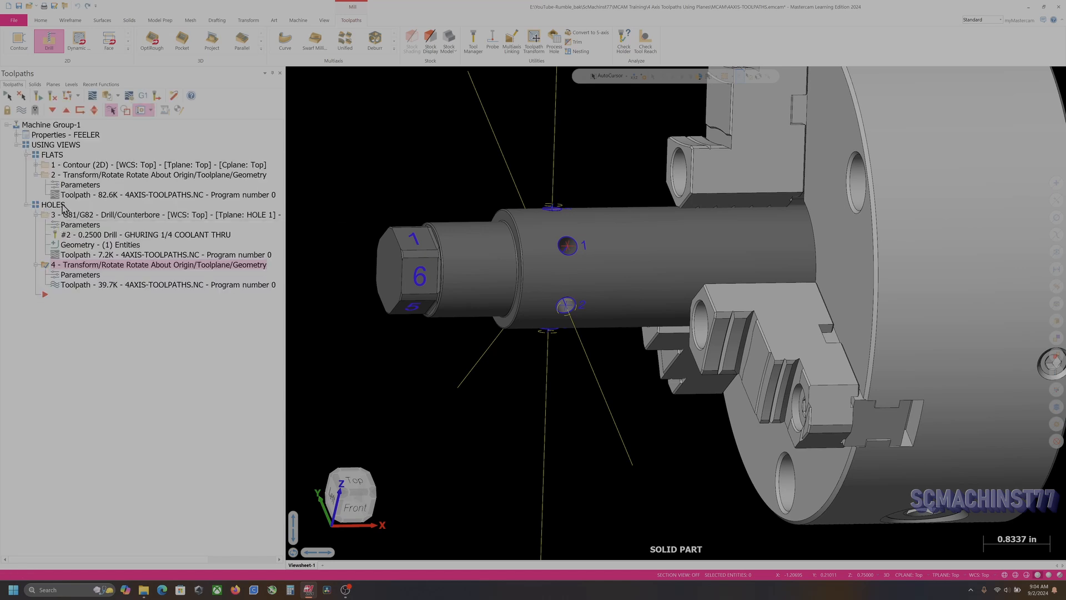
Backplot the regenerated HOLES and FLATS groups to check their rotation around the shaft
left_click(92, 95)
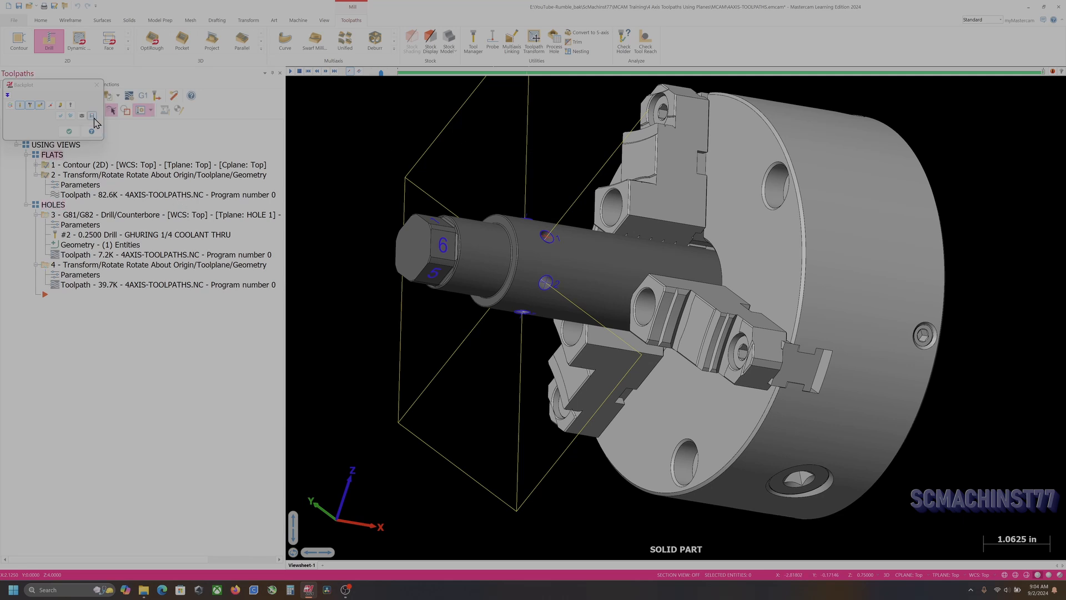
left_click(68, 131)
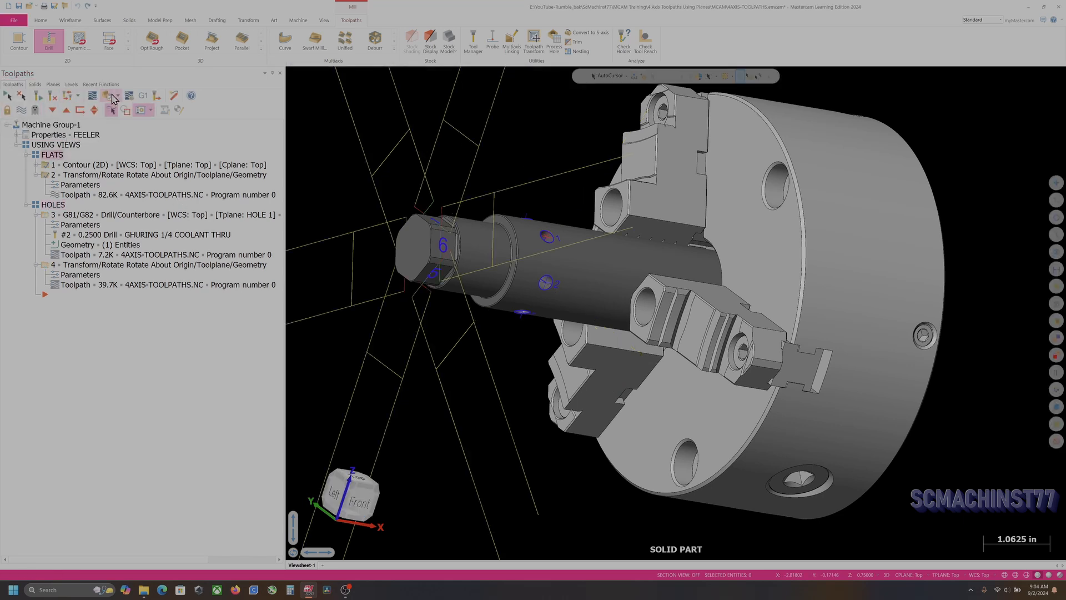
left_click(93, 95)
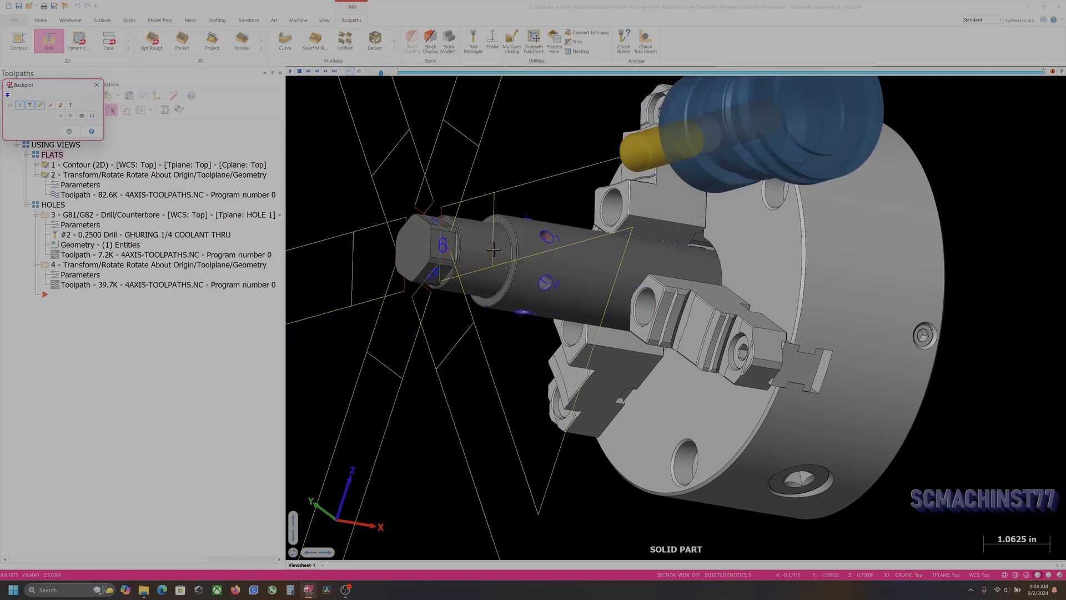
scroll(512, 268, "down", 3)
key("Escape")
middle_click_drag(529, 267, 500, 281)
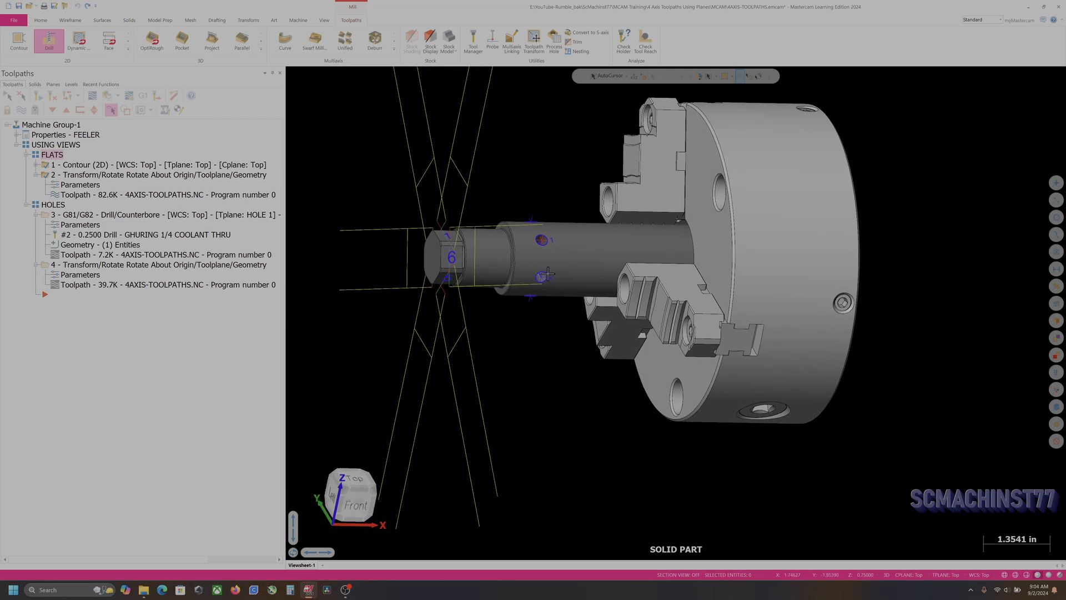
scroll(547, 273, "down", 1)
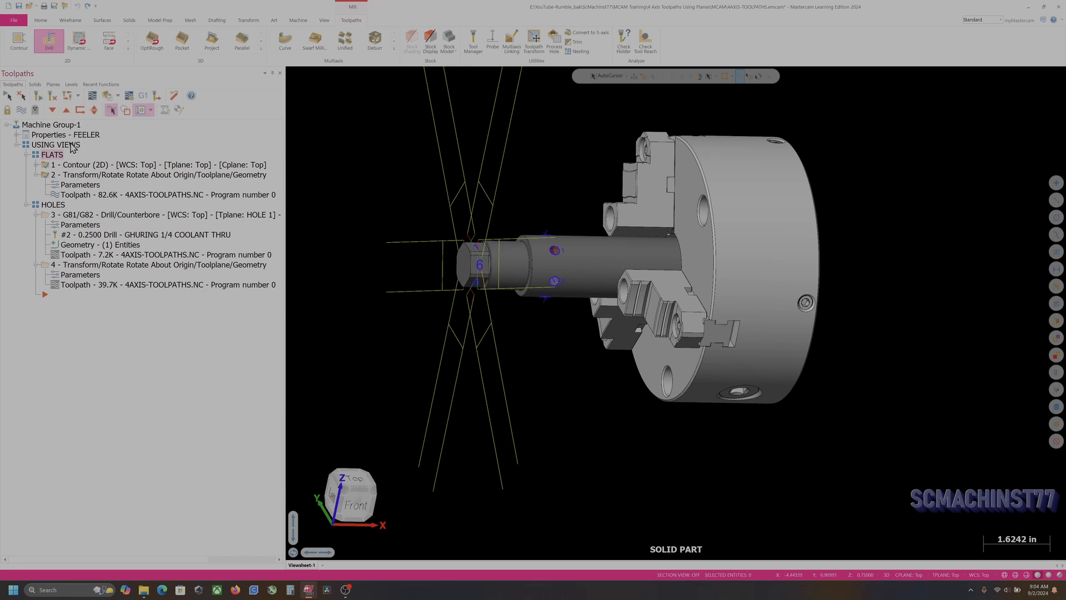
Start a machine simulation of the FLATS and HOLES groups with time-based playback, and increase the playback speed
left_click(51, 204, "ctrl")
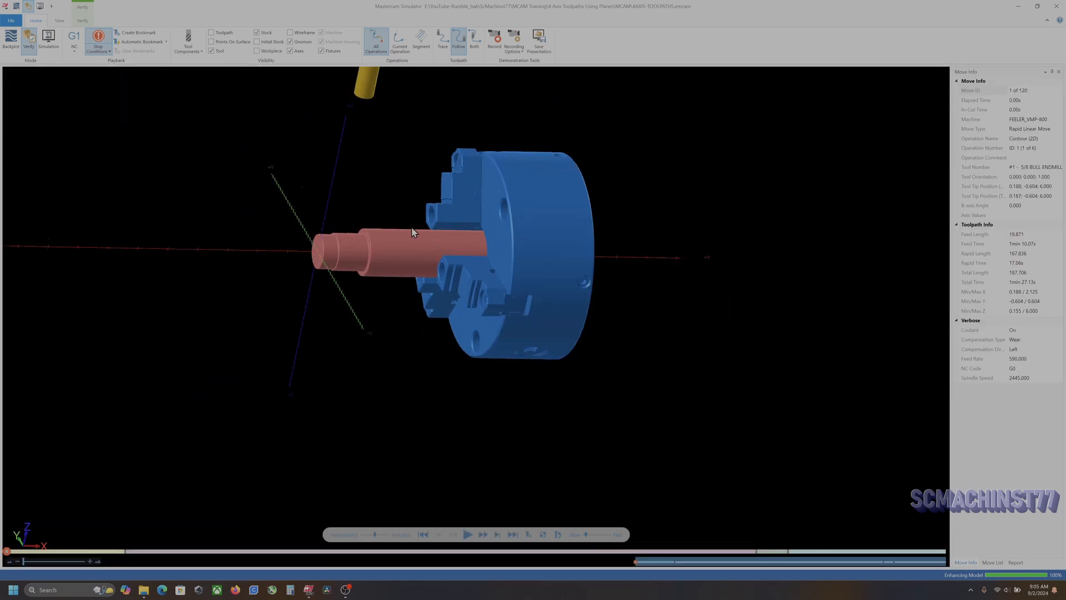
left_click(39, 9)
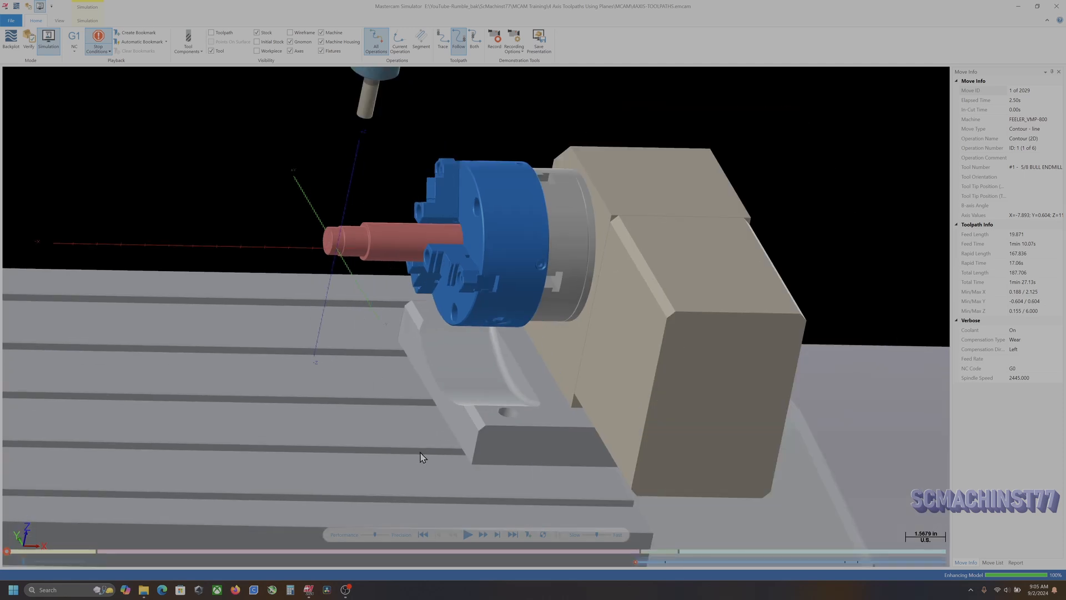
left_click(74, 42)
left_click(71, 89)
left_click(467, 534)
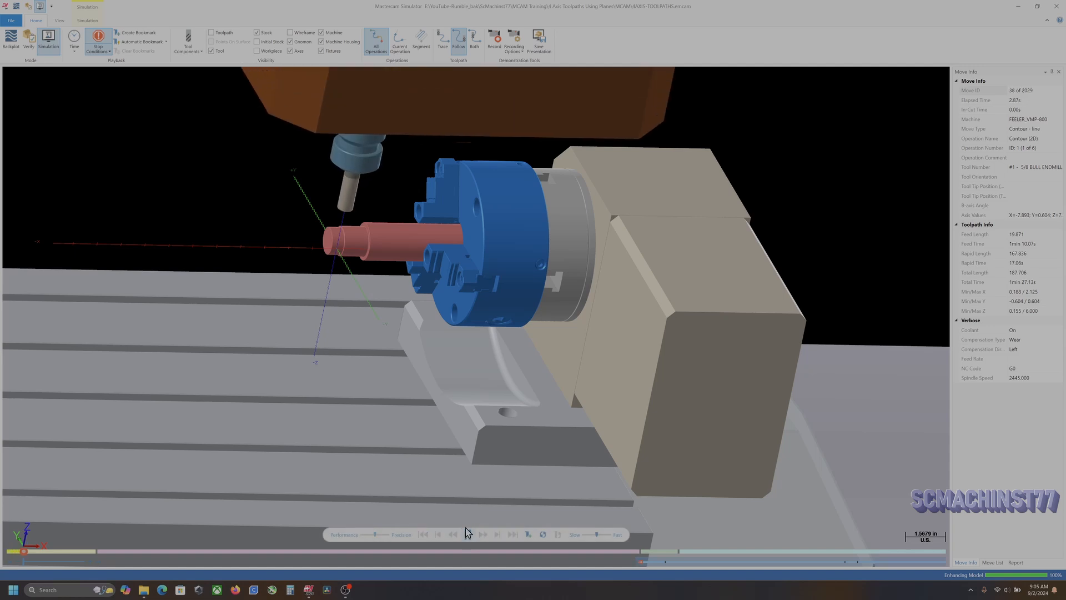
left_click_drag(597, 534, 608, 535)
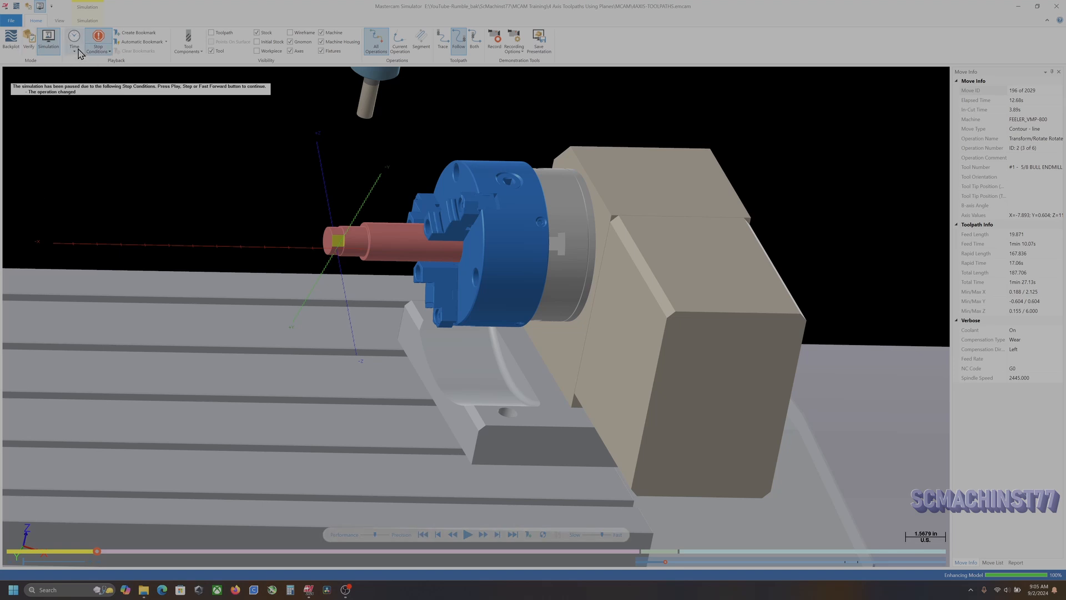
Run the machine simulation to the end without stopping at operation changes, and close the simulator
left_click(105, 58)
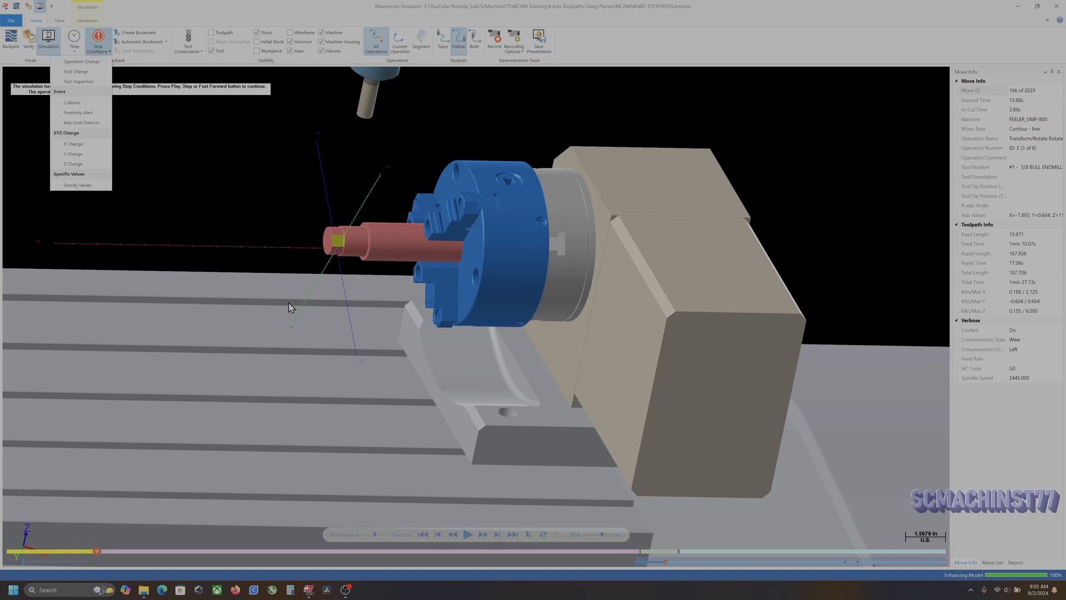
left_click(483, 536)
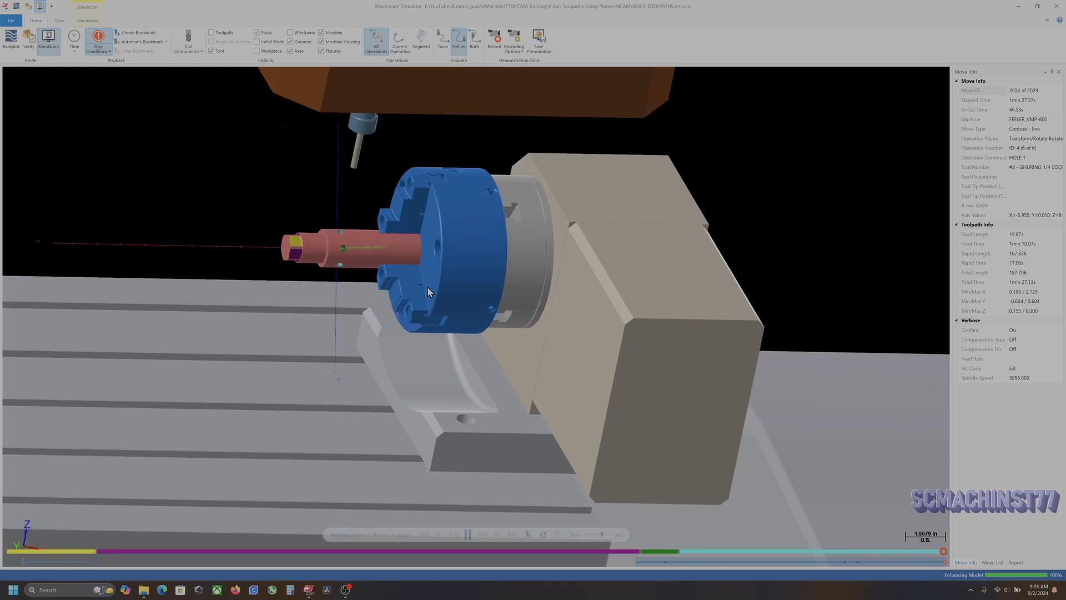
scroll(465, 294, "down", 2)
scroll(391, 268, "up", 1)
mouse_move(388, 265)
middle_mouse_down()
mouse_move(417, 272)
mouse_move(389, 267)
middle_mouse_up()
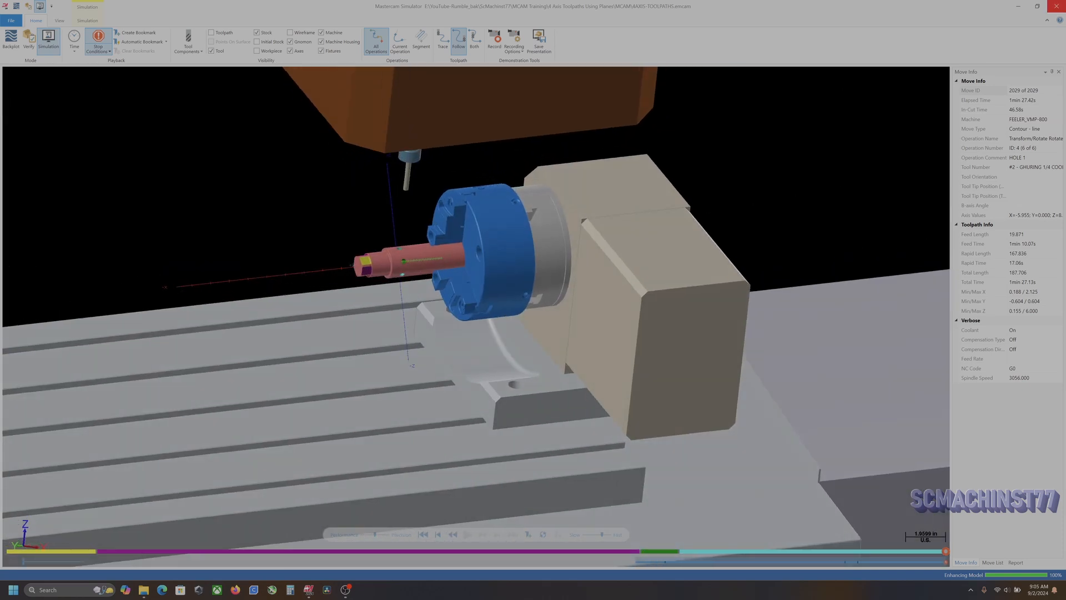
left_click(1057, 6)
middle_click_drag(580, 328, 489, 325)
scroll(448, 325, "up", 2)
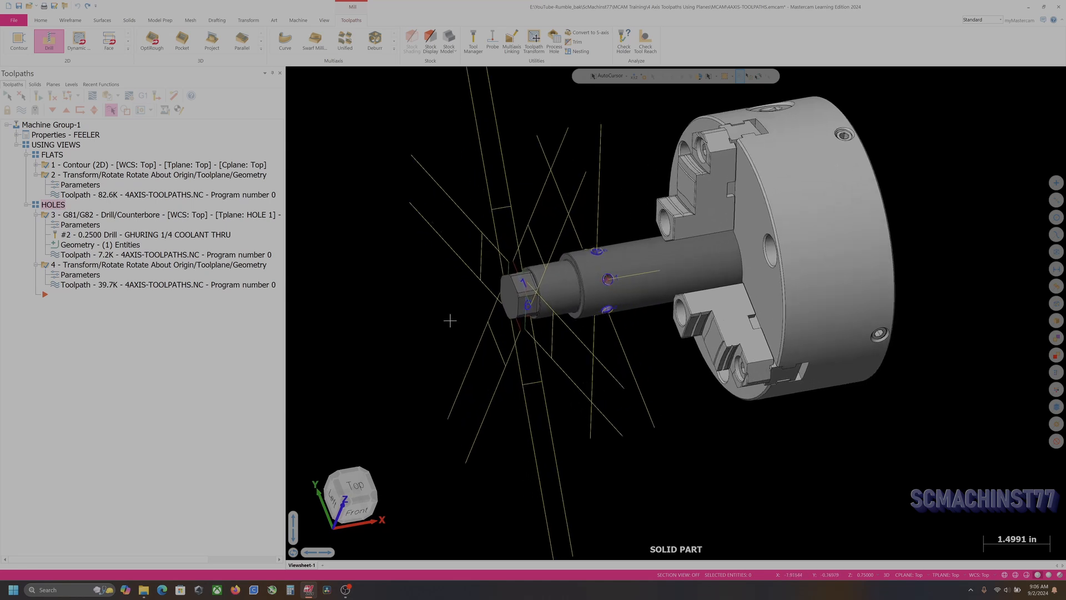
Collapse the contour, drill and both transform operations in the FLATS and HOLES toolpath groups
left_click(36, 174)
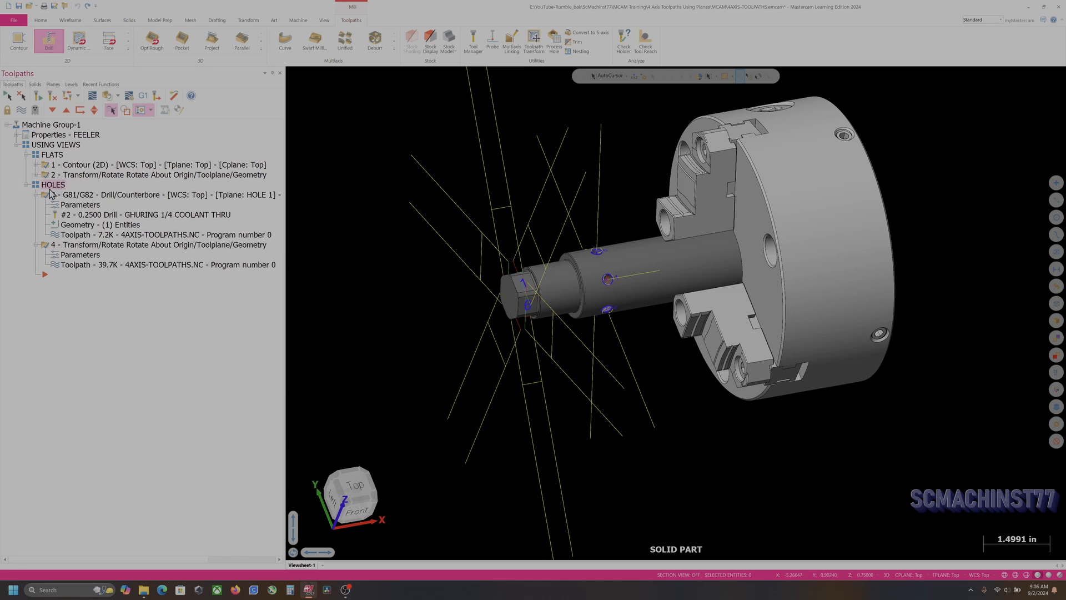
left_click(36, 194)
left_click(36, 205)
scroll(622, 326, "up", 2)
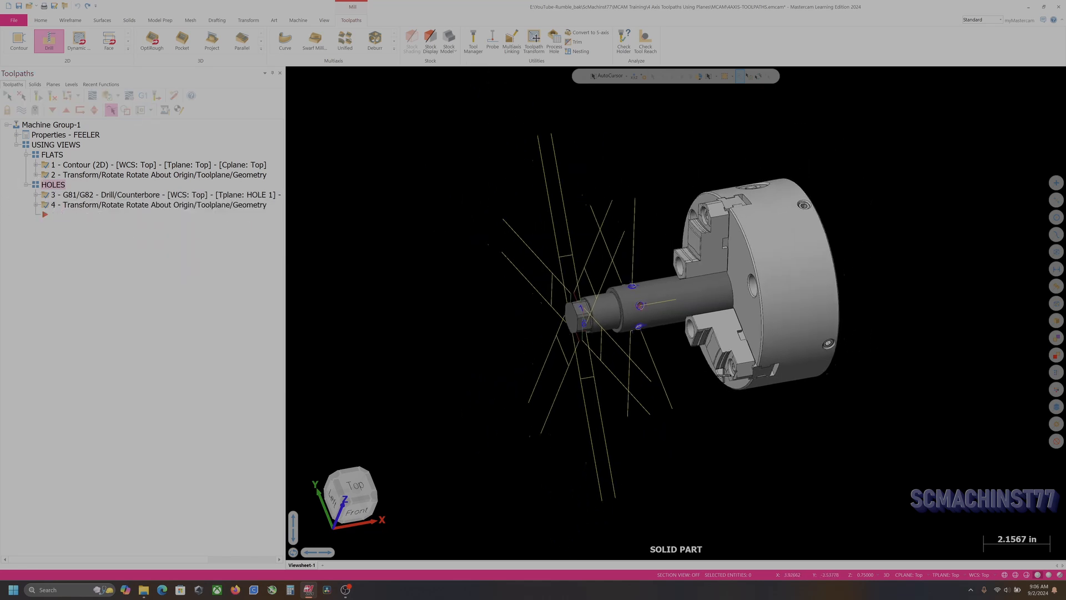
middle_click_drag(622, 326, 535, 307)
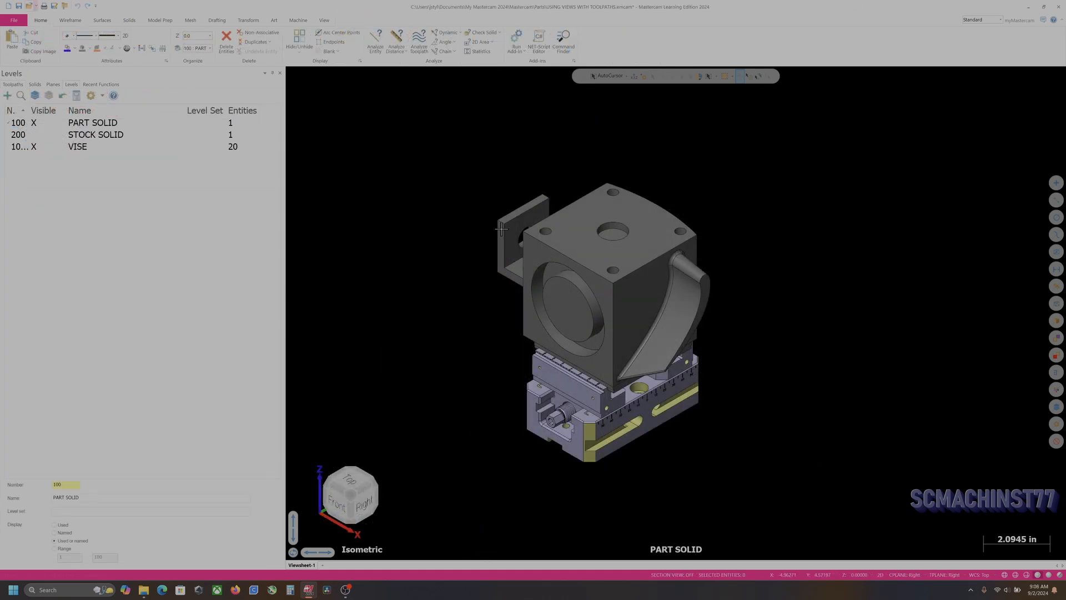
Examine the block part held in the vise from its front, top and right sides
scroll(444, 236, "up", 2)
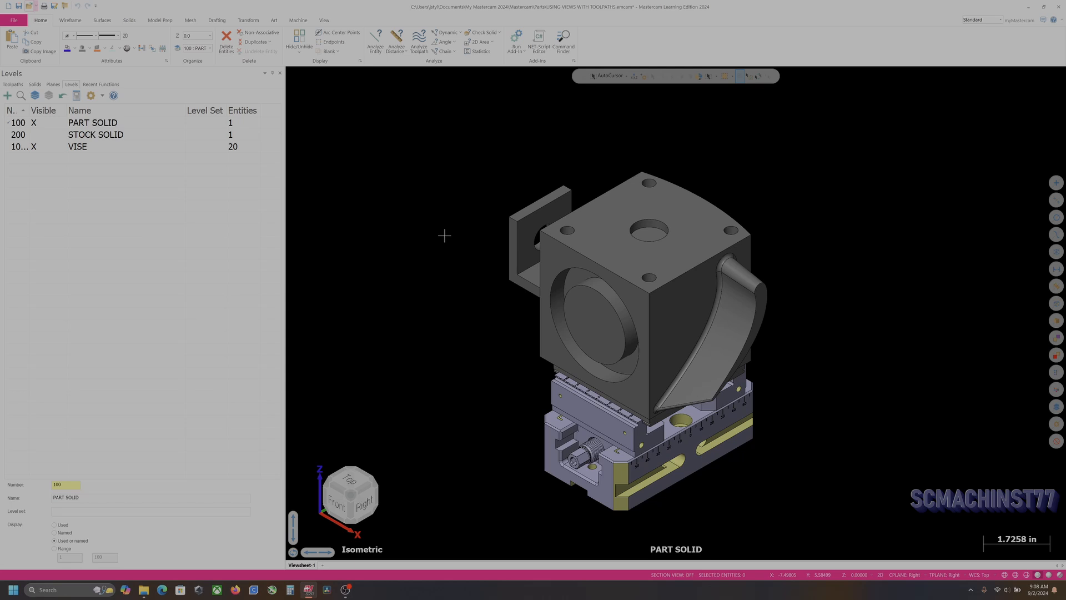
scroll(674, 263, "up", 5)
mouse_move(690, 256)
middle_mouse_down()
mouse_move(514, 238)
mouse_move(521, 255)
mouse_move(569, 267)
mouse_move(636, 248)
mouse_move(650, 255)
mouse_move(639, 286)
mouse_move(600, 254)
mouse_move(575, 264)
middle_mouse_up()
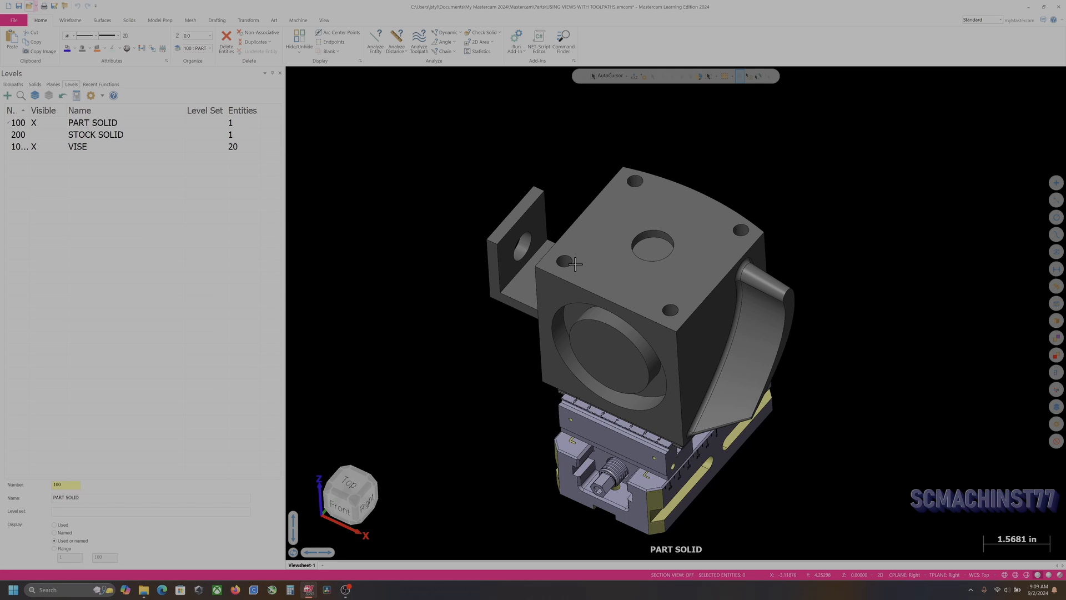
middle_click_drag(611, 232, 526, 297)
scroll(586, 305, "down", 1)
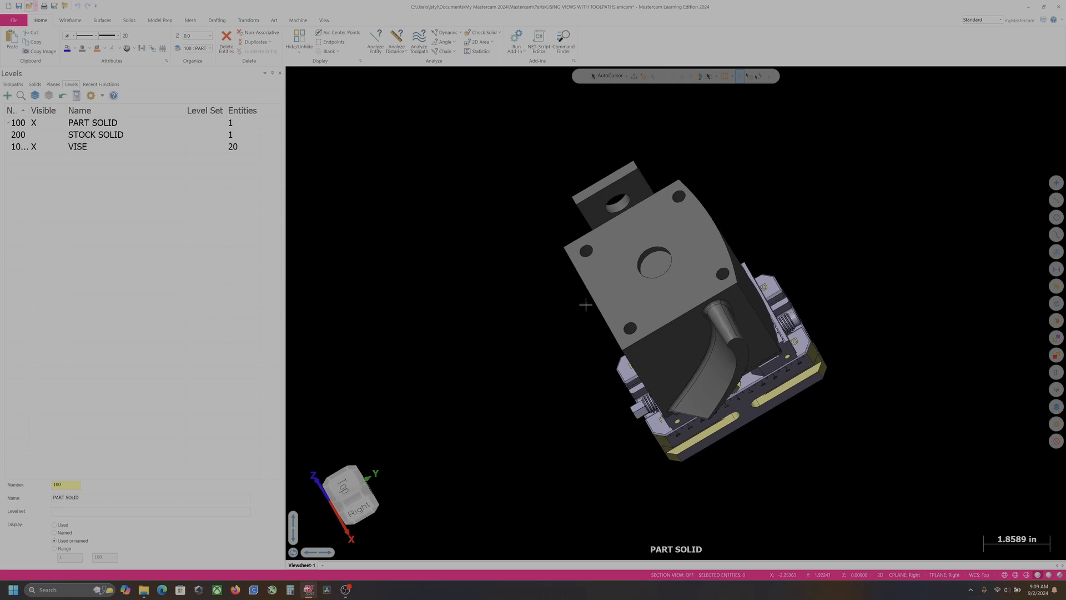